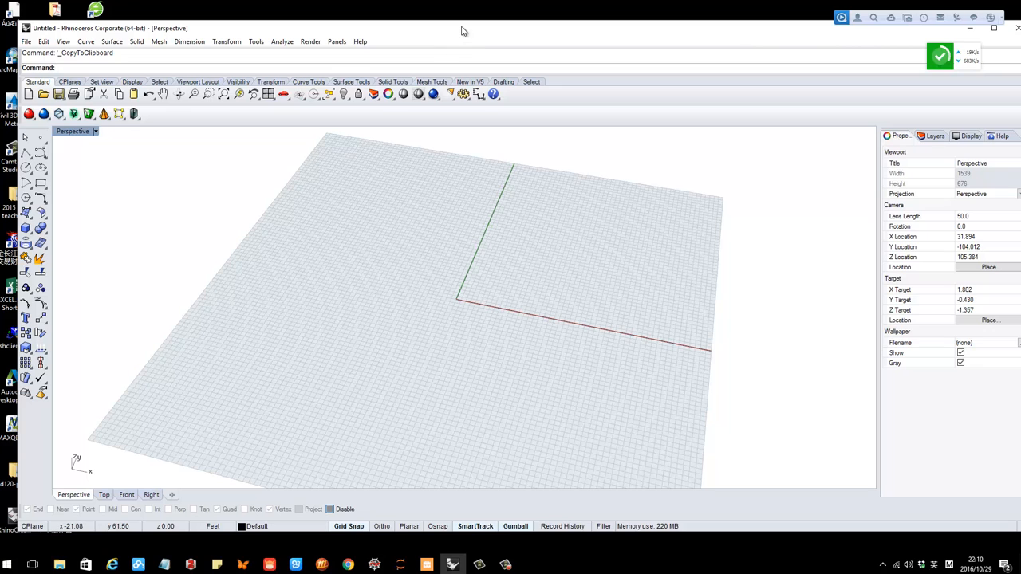
{"action": "left_click_drag", "start_coordinate": [461, 23], "coordinate": [465, 10]}
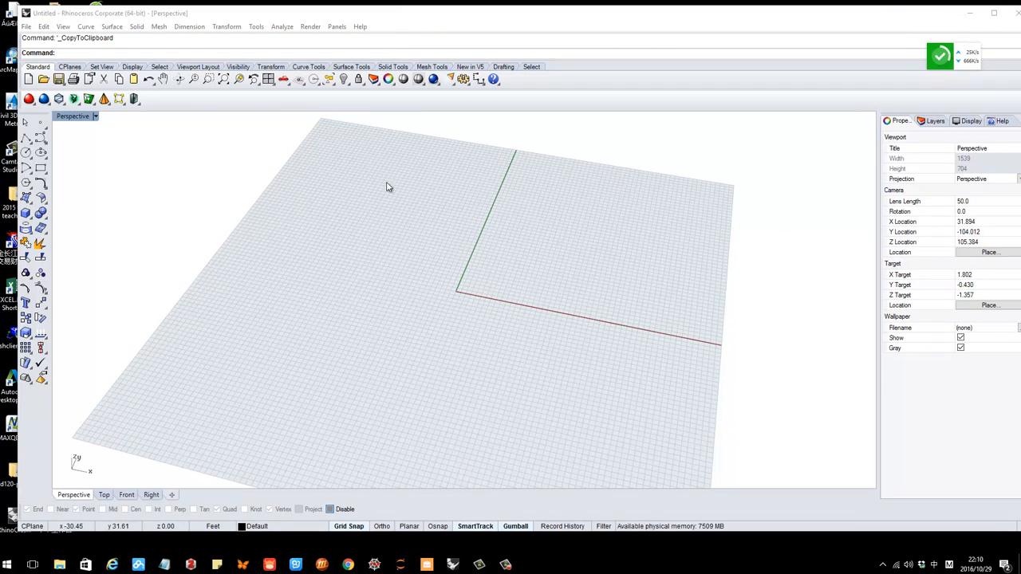
{"action": "right_click_drag", "start_coordinate": [433, 287], "coordinate": [434, 284]}
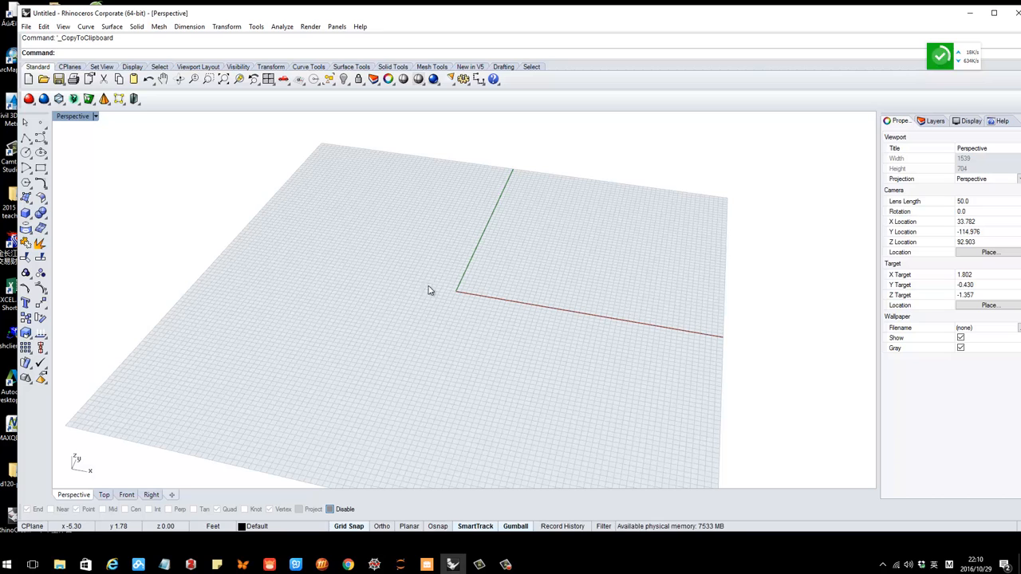
Switch to Chrome and examine the Recovery, Developing and Mature landscape block diagrams and other drawings in the PERSPECTIVE,SCENES post
{"action": "left_click", "coordinate": [347, 564]}
{"action": "scroll", "coordinate": [523, 272], "scroll_direction": "up", "scroll_amount": 1}
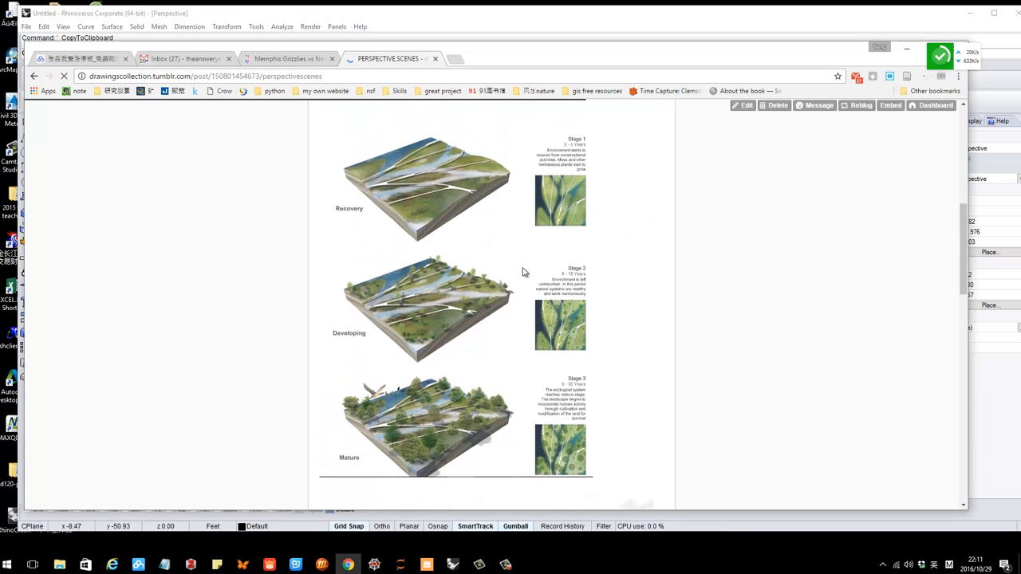
{"action": "scroll", "coordinate": [522, 278], "scroll_direction": "up", "scroll_amount": 1}
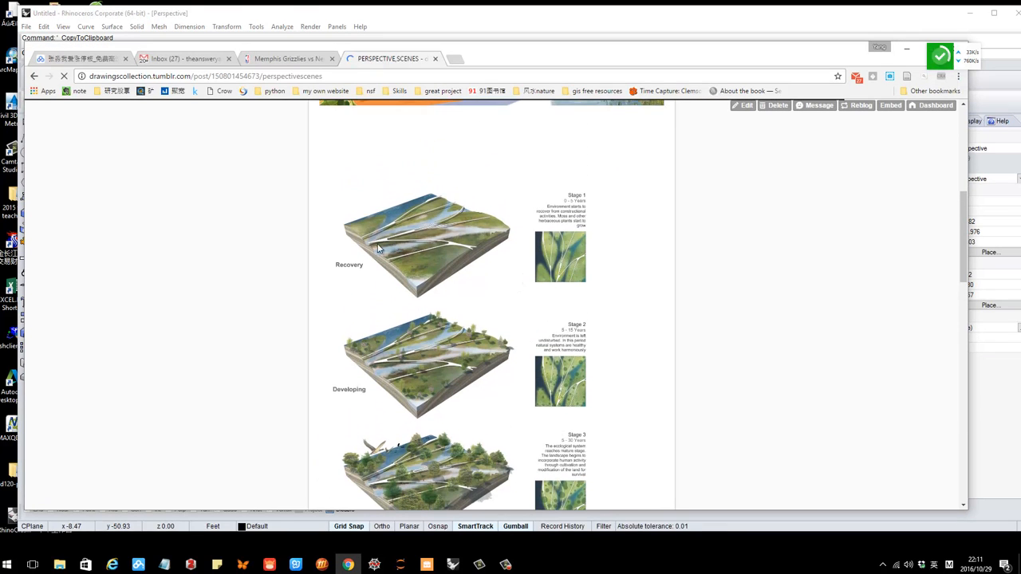
{"action": "scroll", "coordinate": [436, 232], "scroll_direction": "down", "scroll_amount": 1}
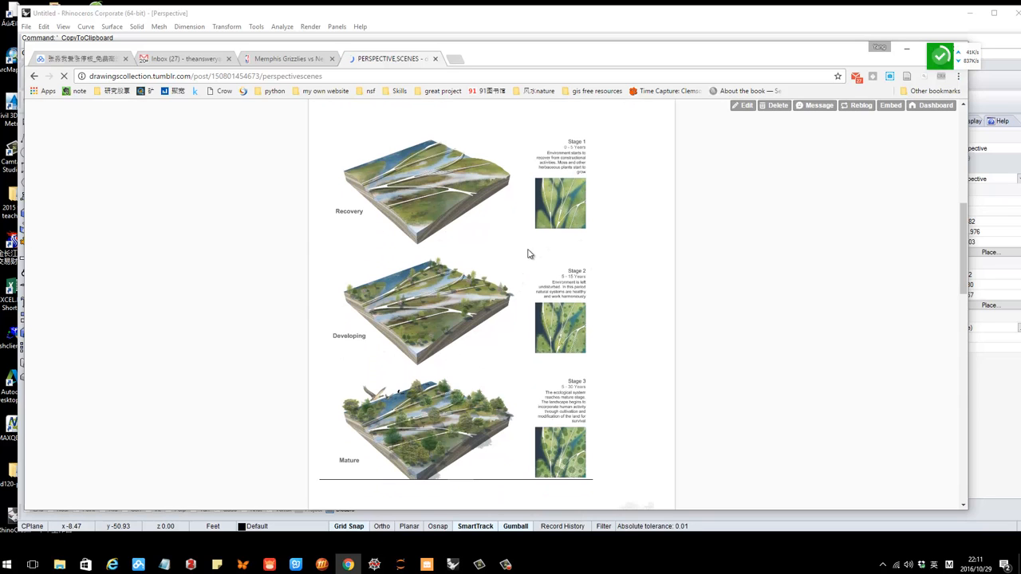
{"action": "scroll", "coordinate": [563, 268], "scroll_direction": "down", "scroll_amount": 7}
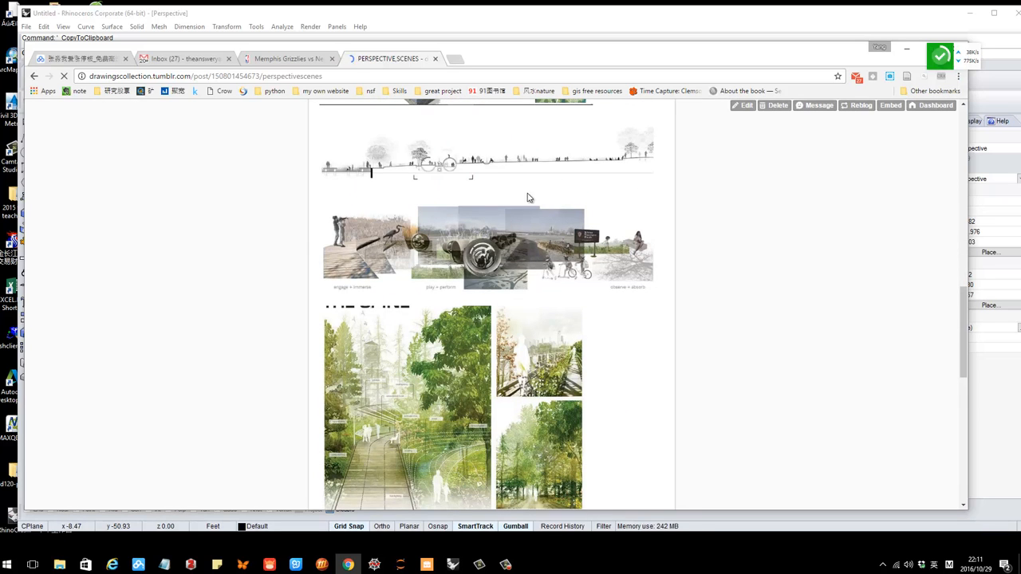
{"action": "scroll", "coordinate": [490, 154], "scroll_direction": "up", "scroll_amount": 6}
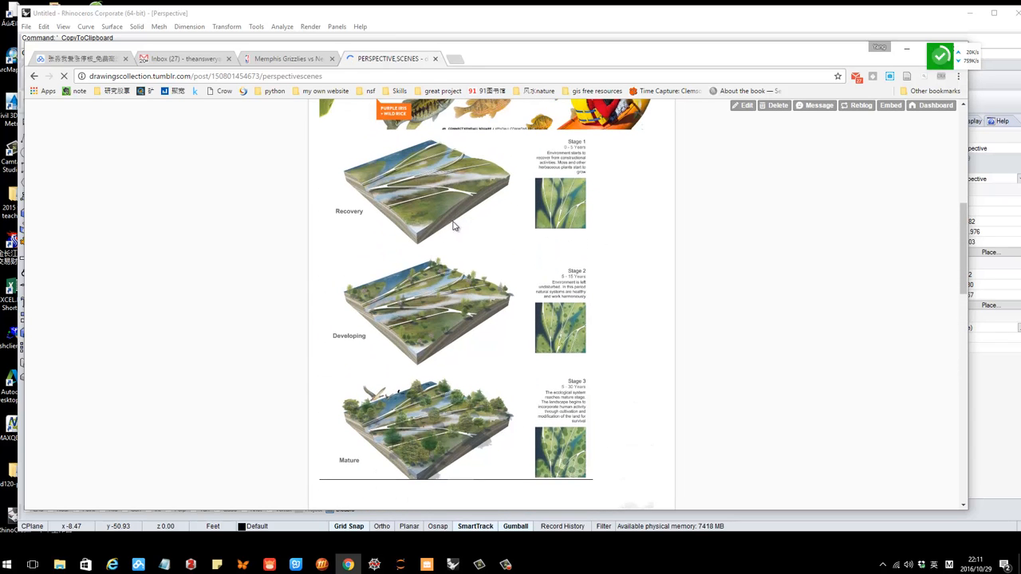
{"action": "scroll", "coordinate": [452, 226], "scroll_direction": "down", "scroll_amount": 15}
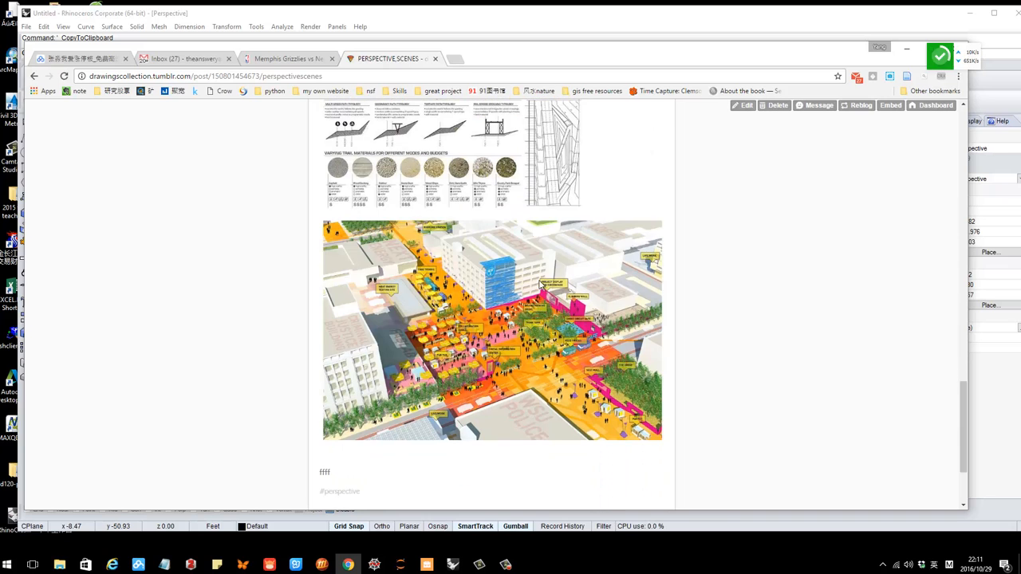
{"action": "scroll", "coordinate": [534, 289], "scroll_direction": "down", "scroll_amount": 2}
{"action": "scroll", "coordinate": [533, 292], "scroll_direction": "up", "scroll_amount": 8}
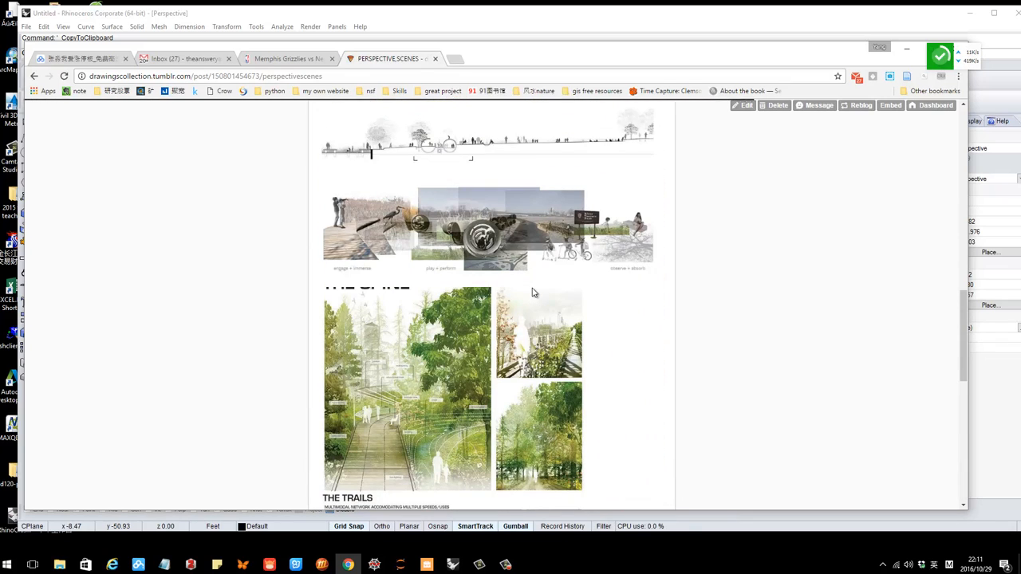
{"action": "scroll", "coordinate": [533, 291], "scroll_direction": "up", "scroll_amount": 5}
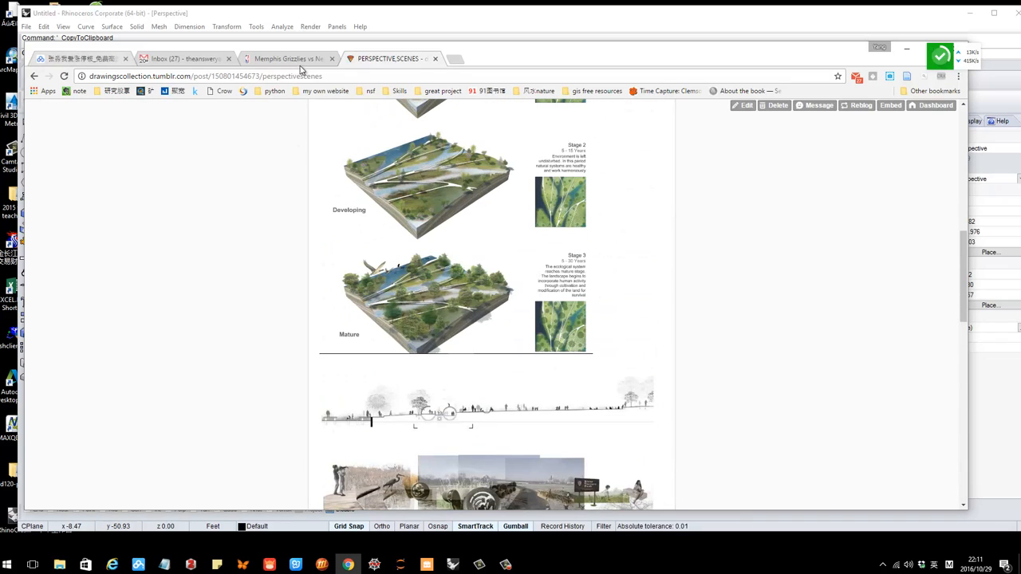
Return to the drawings_collection main page, look through its mapping and programming diagrams, and put the browser away
{"action": "left_click", "coordinate": [33, 76]}
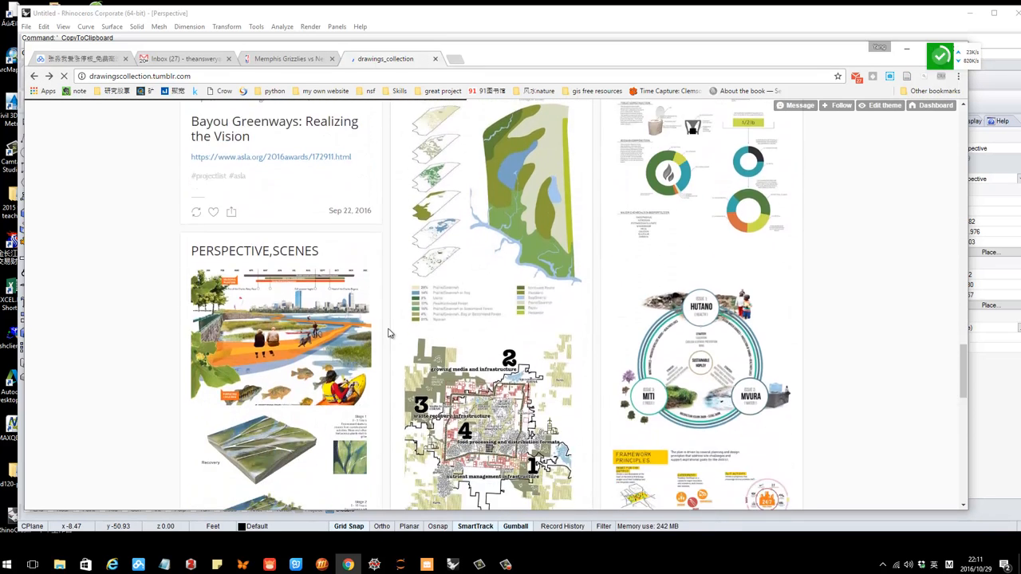
{"action": "scroll", "coordinate": [388, 333], "scroll_direction": "down", "scroll_amount": 4}
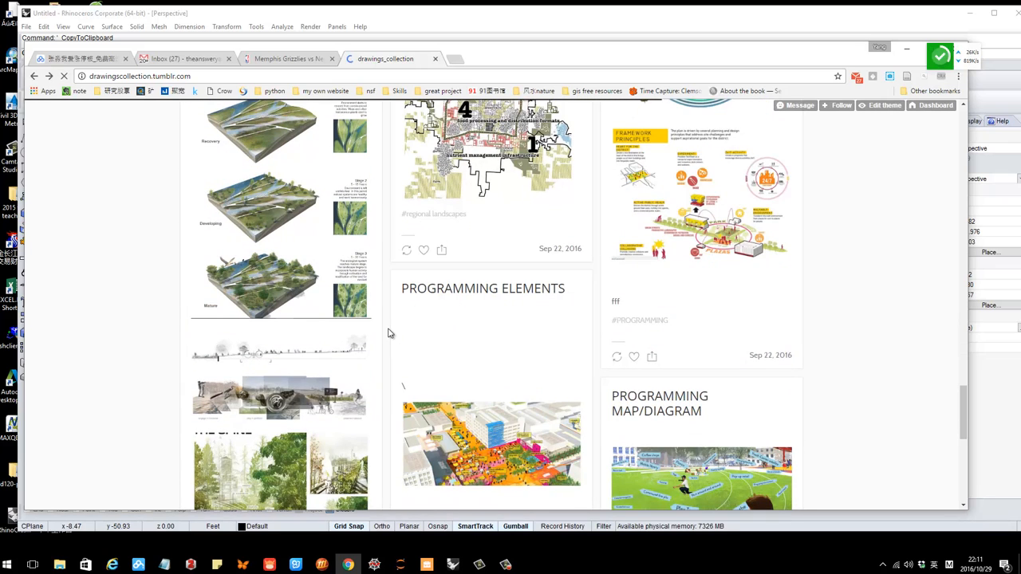
{"action": "scroll", "coordinate": [388, 333], "scroll_direction": "down", "scroll_amount": 2}
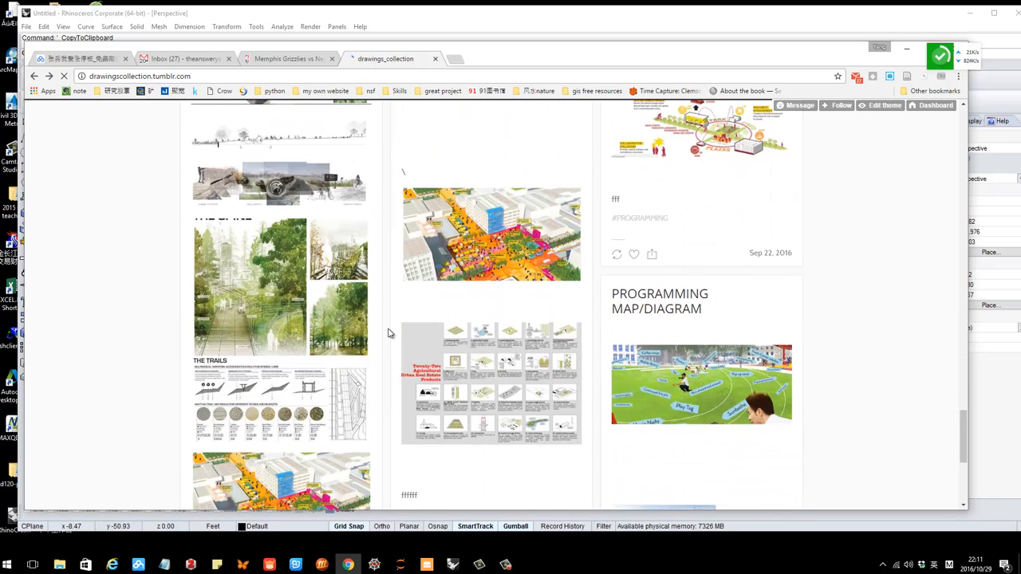
{"action": "scroll", "coordinate": [389, 333], "scroll_direction": "down", "scroll_amount": 4}
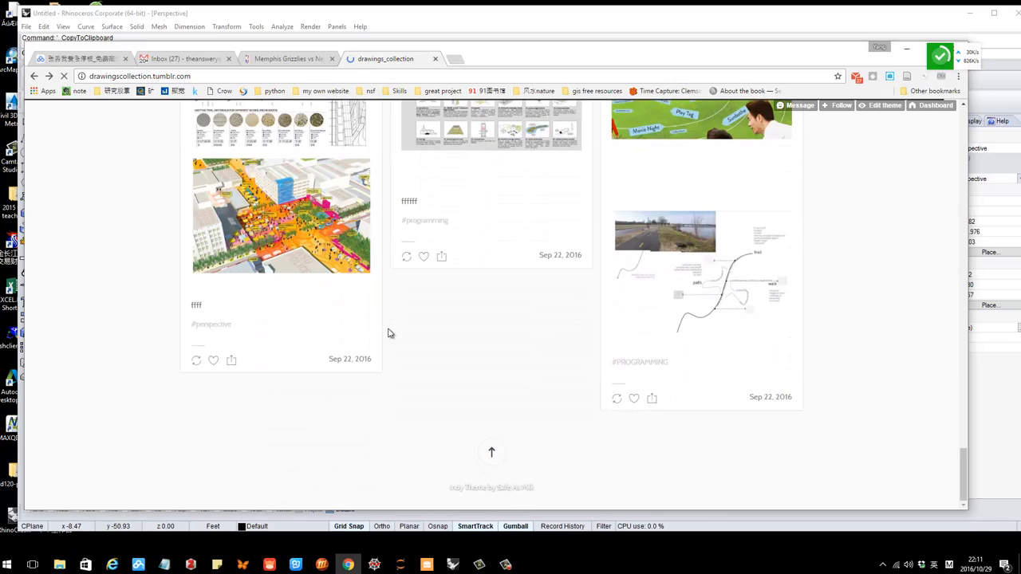
{"action": "scroll", "coordinate": [566, 335], "scroll_direction": "up", "scroll_amount": 10}
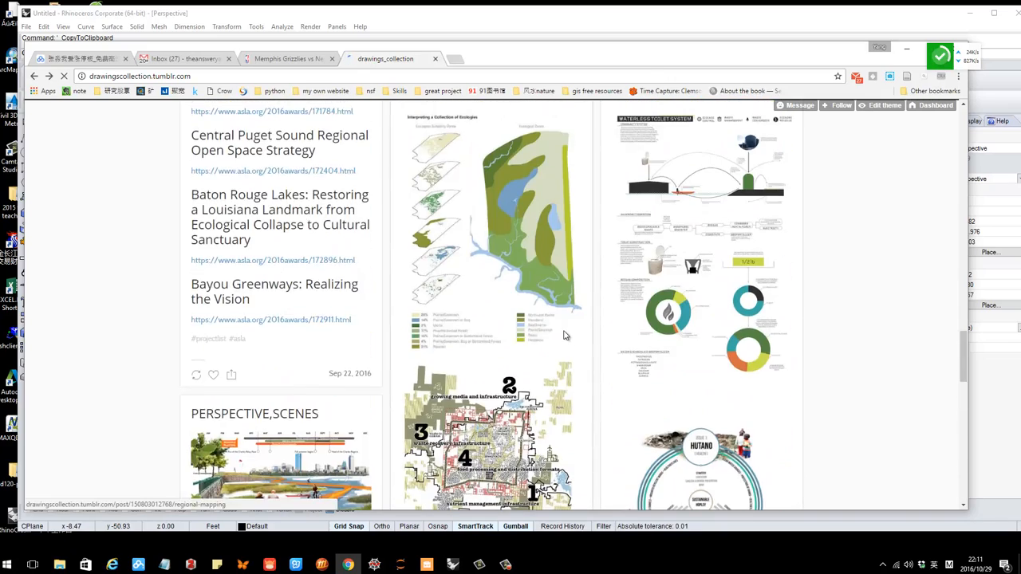
{"action": "left_click_drag", "start_coordinate": [768, 60], "coordinate": [0, 86]}
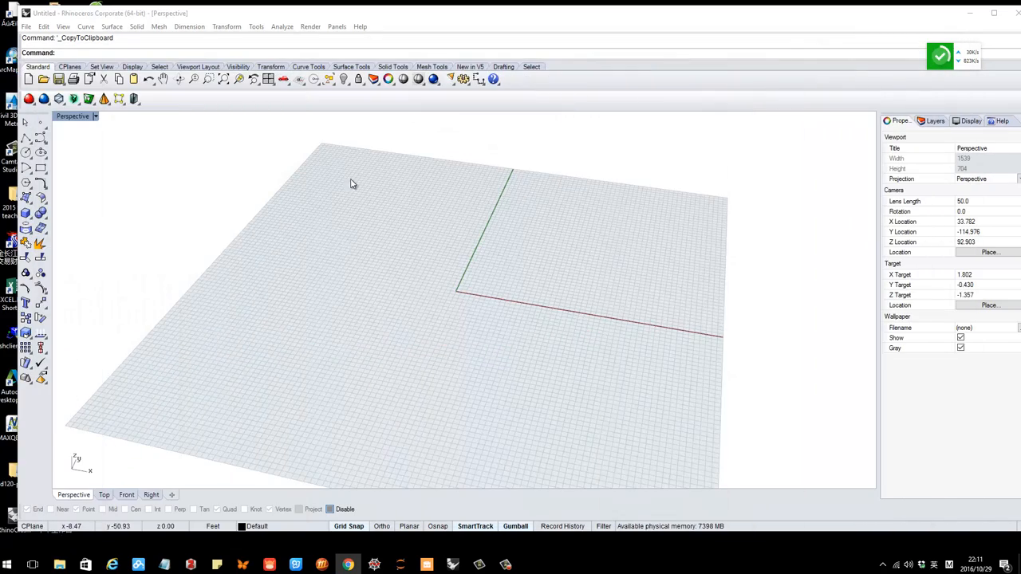
Close the untitled Rhinoceros session to get back to the desktop
{"action": "right_click_drag", "start_coordinate": [246, 299], "coordinate": [216, 272]}
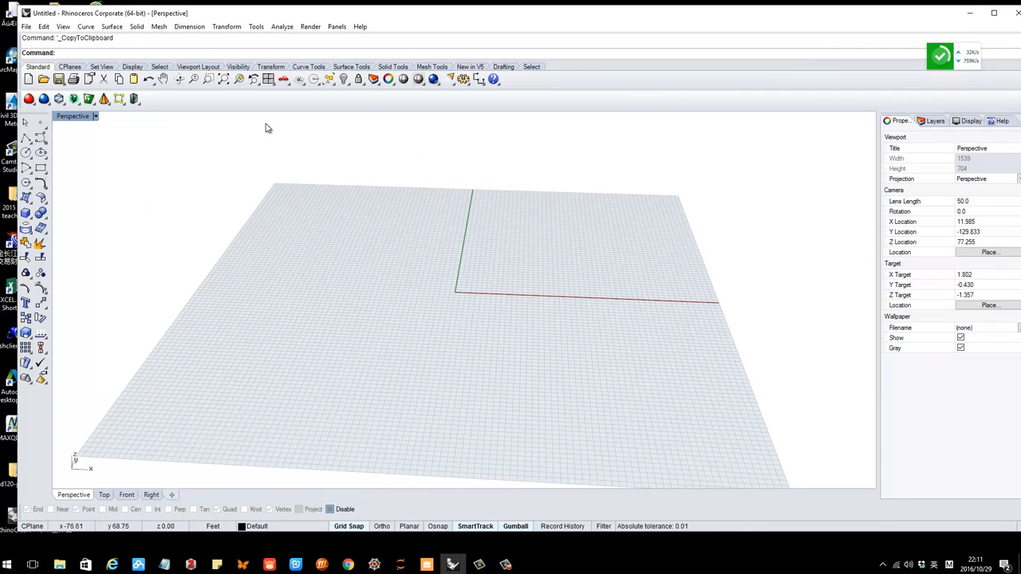
{"action": "left_click_drag", "start_coordinate": [791, 13], "coordinate": [678, 33]}
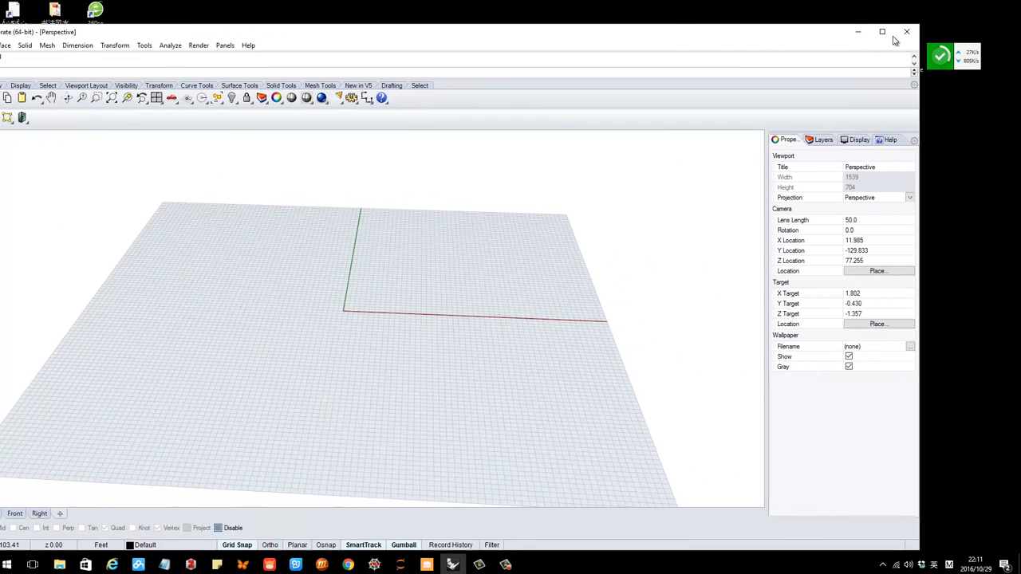
{"action": "left_click", "coordinate": [906, 32]}
{"action": "left_click", "coordinate": [415, 317]}
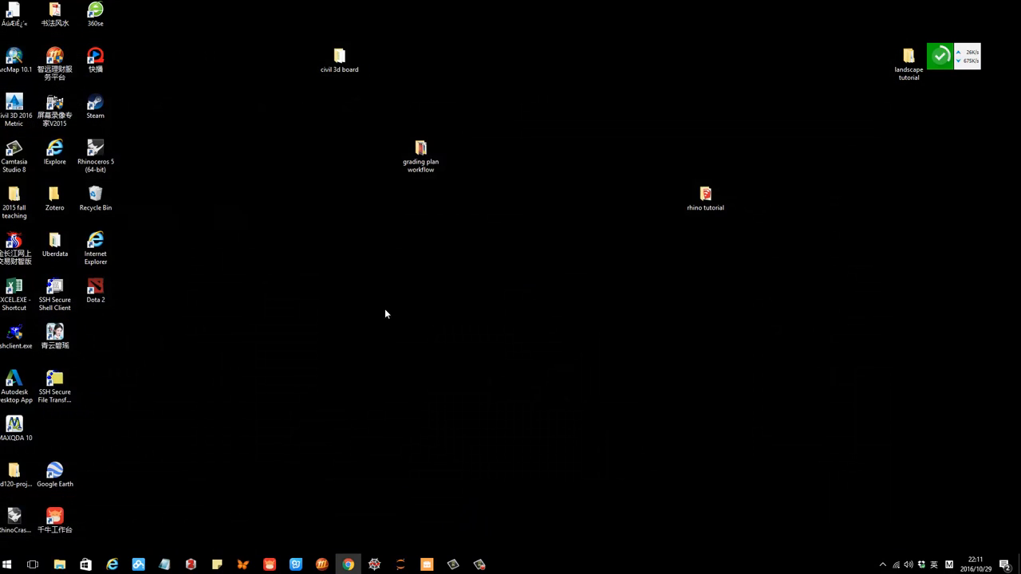
Move the Rhinoceros 5 (64-bit) shortcut to an empty area of the desktop and launch the program from it
{"action": "left_click_drag", "start_coordinate": [115, 165], "coordinate": [355, 278]}
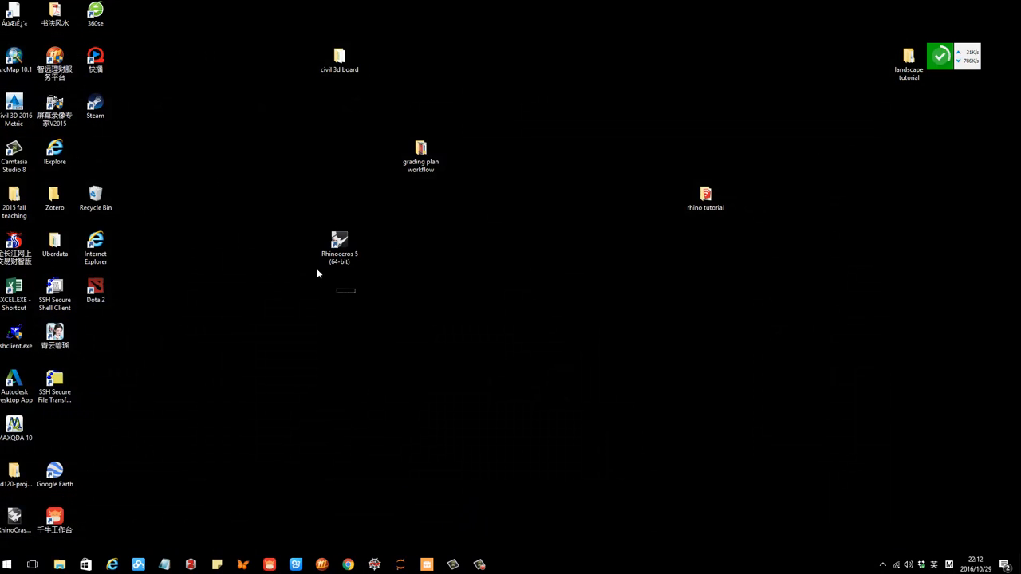
{"action": "left_click", "coordinate": [442, 262]}
{"action": "double_click", "coordinate": [353, 246]}
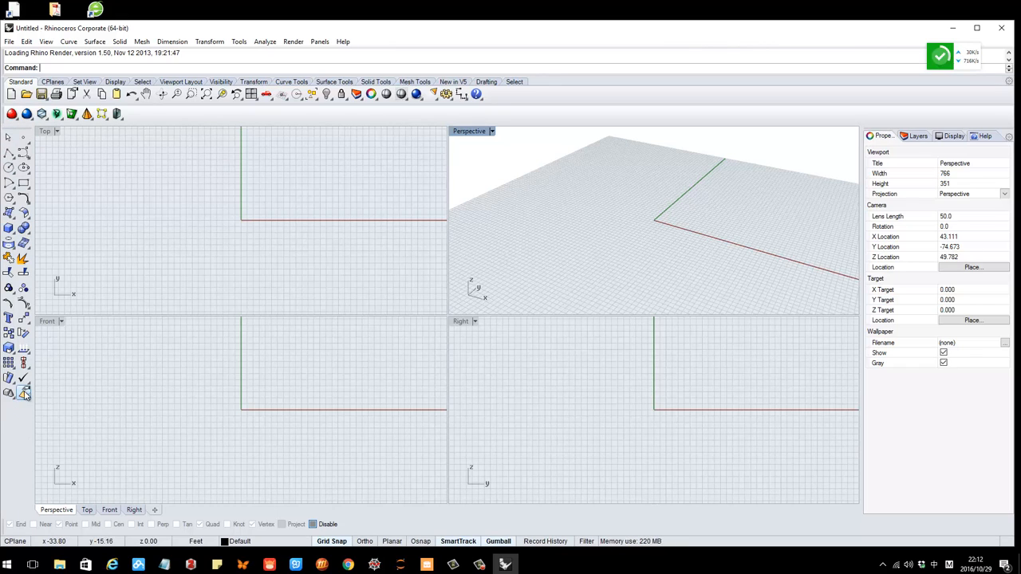
Detach the Ellipse tools as a floating toolbar and close it again
{"action": "left_click", "coordinate": [27, 171]}
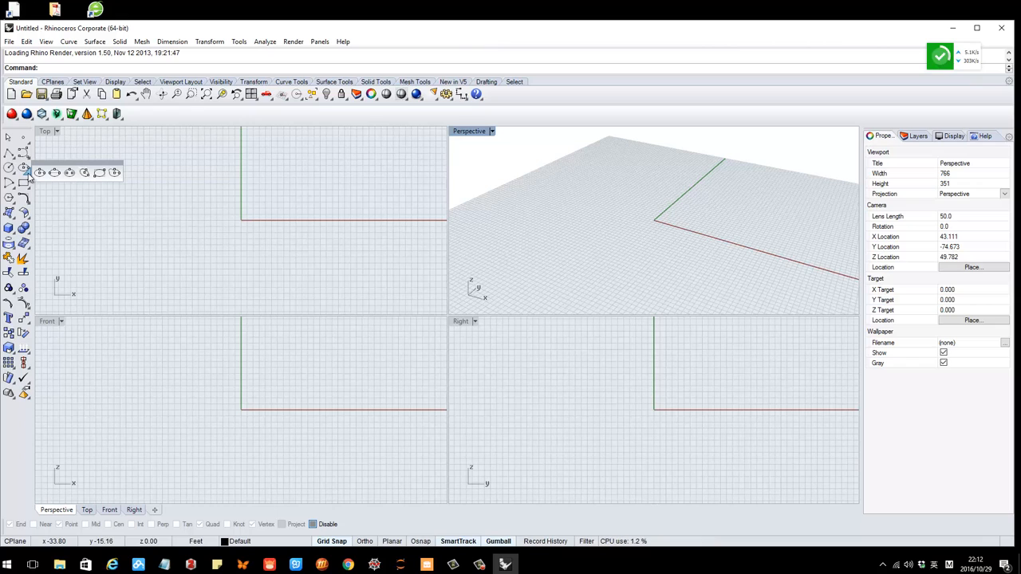
{"action": "left_click_drag", "start_coordinate": [53, 165], "coordinate": [100, 167]}
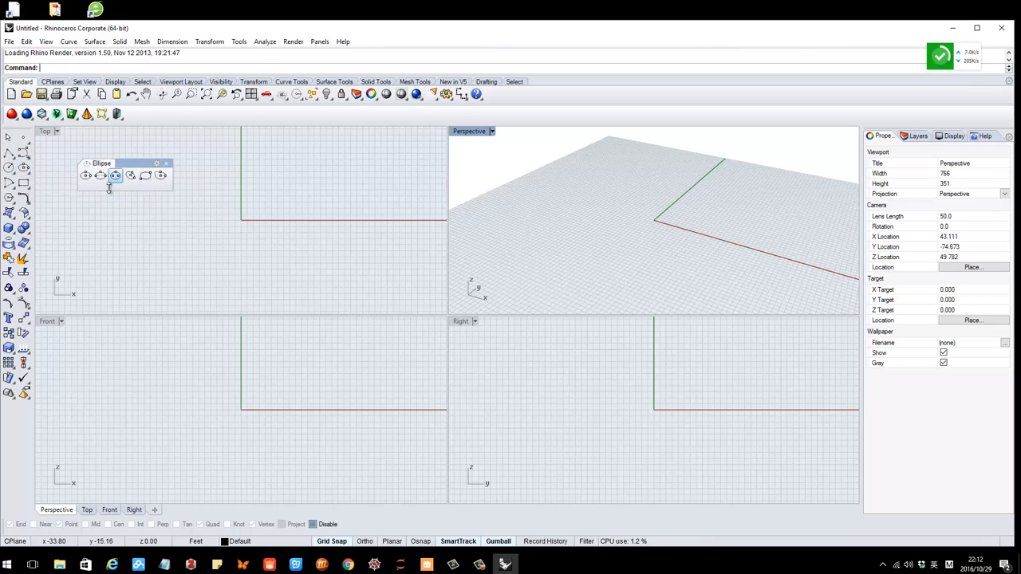
{"action": "left_click", "coordinate": [166, 164]}
{"action": "left_click", "coordinate": [23, 169]}
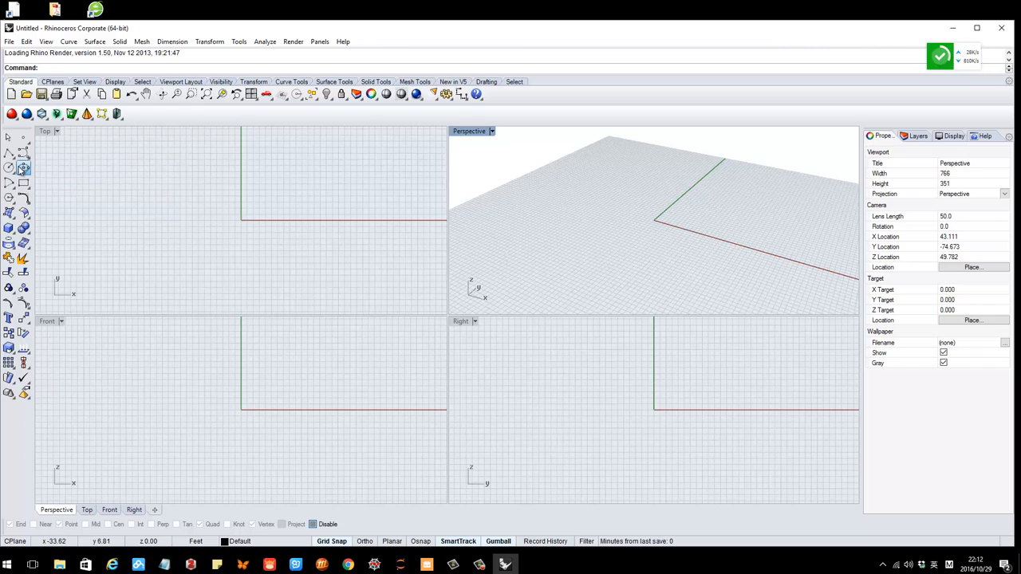
{"action": "left_click", "coordinate": [168, 157]}
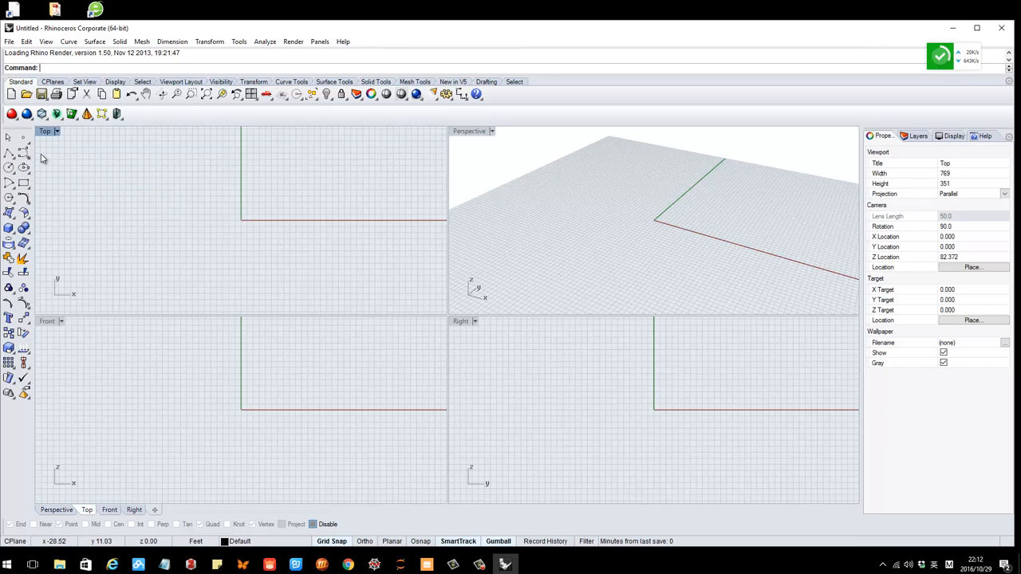
Detach the Curve tools as a floating toolbar and close it again
{"action": "left_click", "coordinate": [23, 154]}
{"action": "left_click_drag", "start_coordinate": [52, 146], "coordinate": [109, 148]}
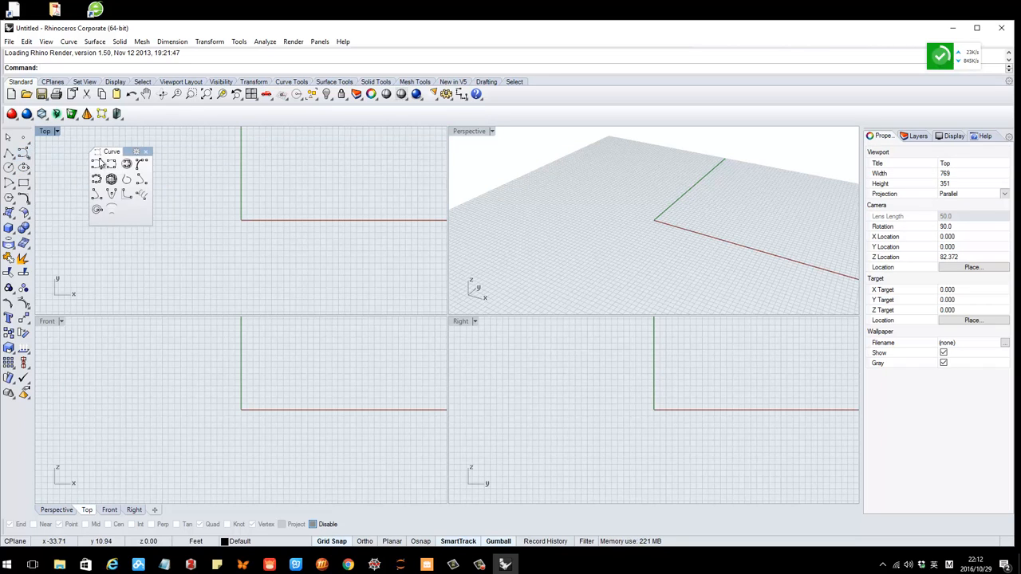
{"action": "left_click", "coordinate": [150, 158]}
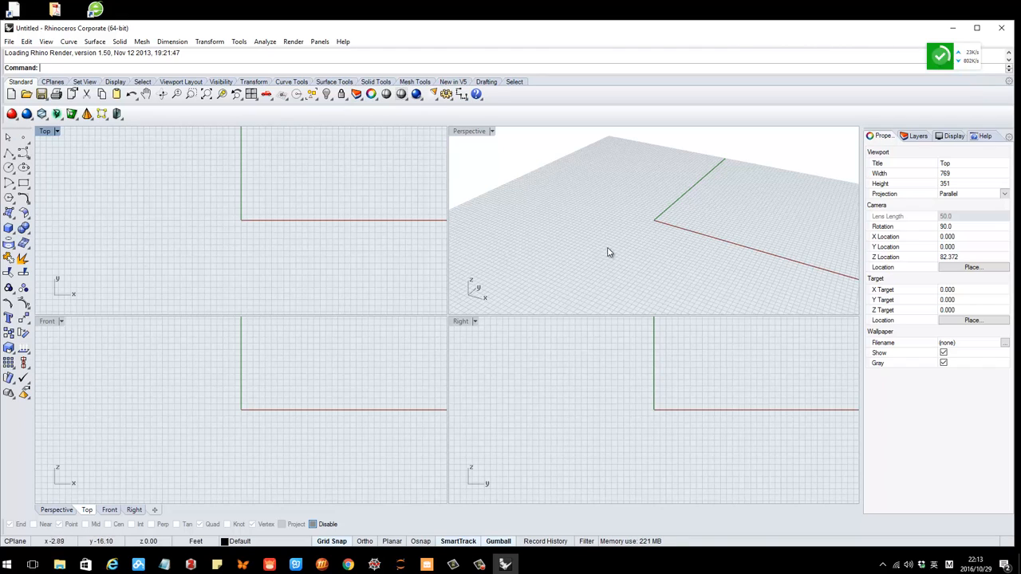
Inspect the four-view layout, maximizing and restoring the Perspective and Top viewports in turn
{"action": "scroll", "coordinate": [607, 253], "scroll_direction": "down", "scroll_amount": 2}
{"action": "scroll", "coordinate": [605, 255], "scroll_direction": "up", "scroll_amount": 1}
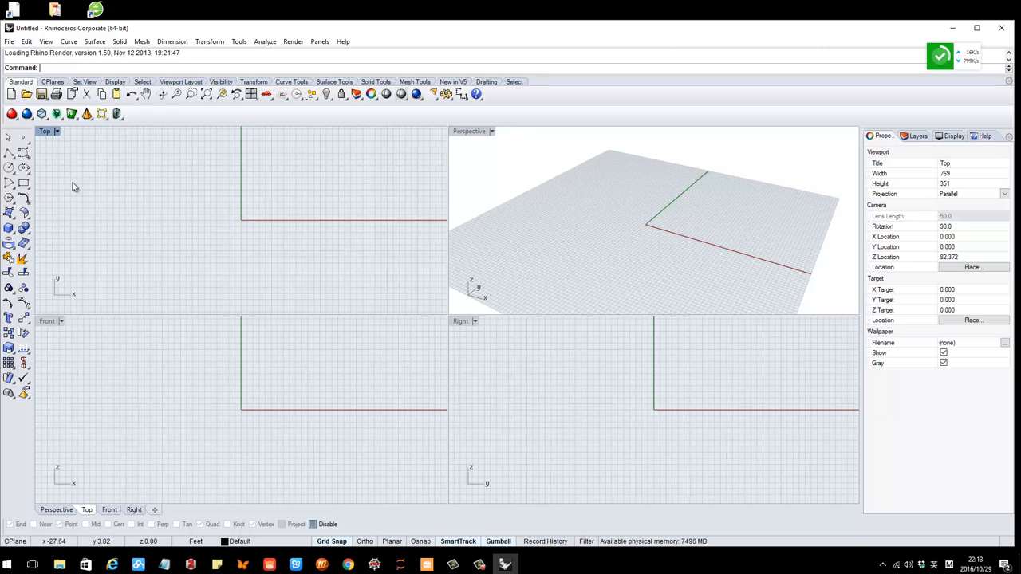
{"action": "double_click", "coordinate": [469, 131]}
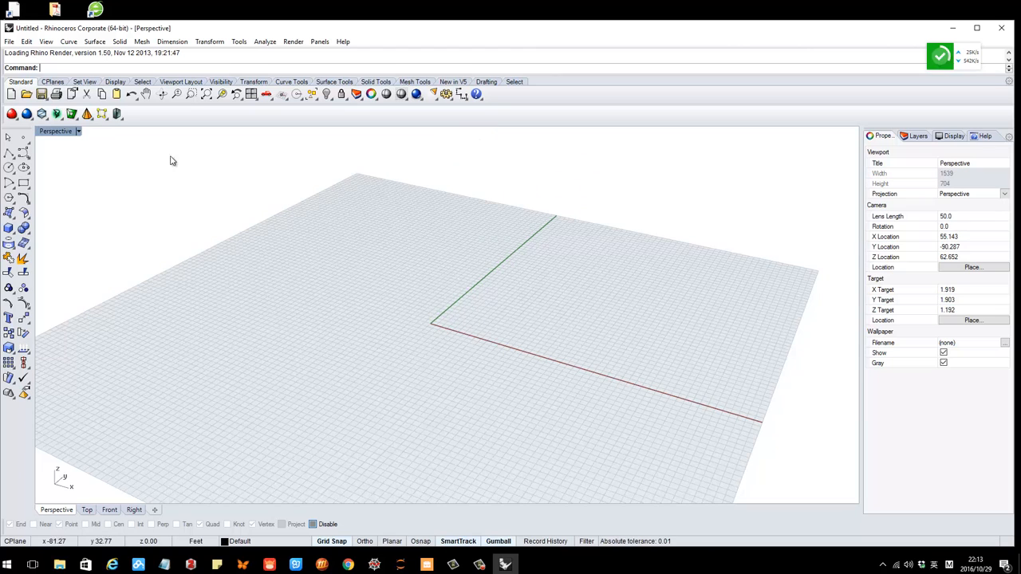
{"action": "double_click", "coordinate": [62, 132]}
{"action": "double_click", "coordinate": [45, 132]}
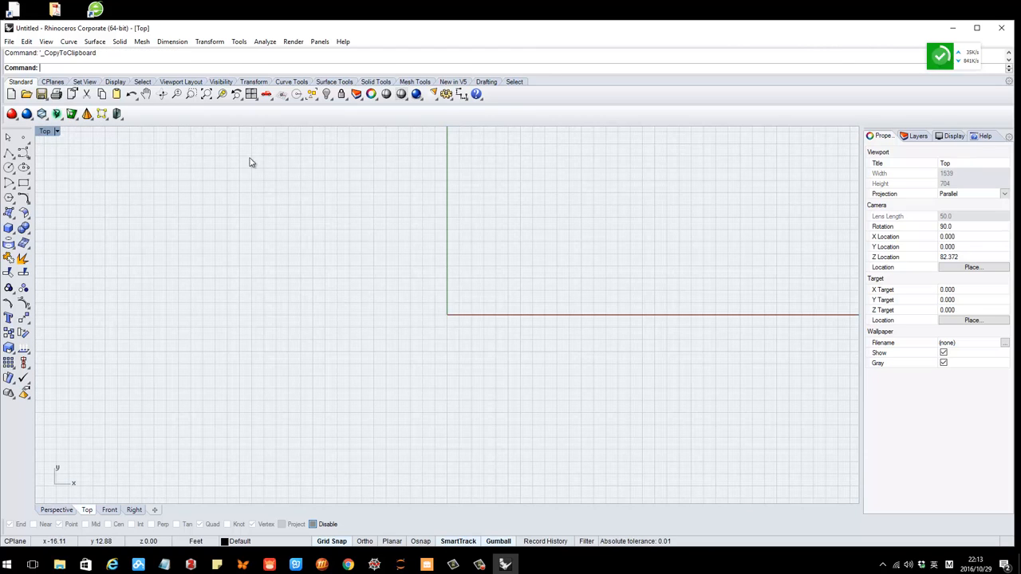
{"action": "double_click", "coordinate": [45, 132]}
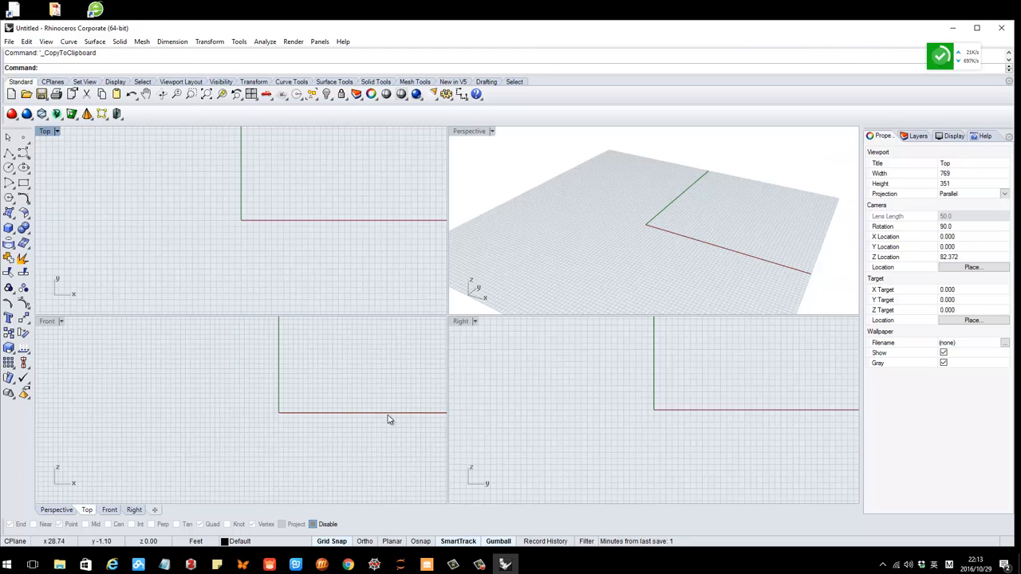
{"action": "scroll", "coordinate": [618, 387], "scroll_direction": "down", "scroll_amount": 1}
{"action": "scroll", "coordinate": [662, 243], "scroll_direction": "down", "scroll_amount": 2}
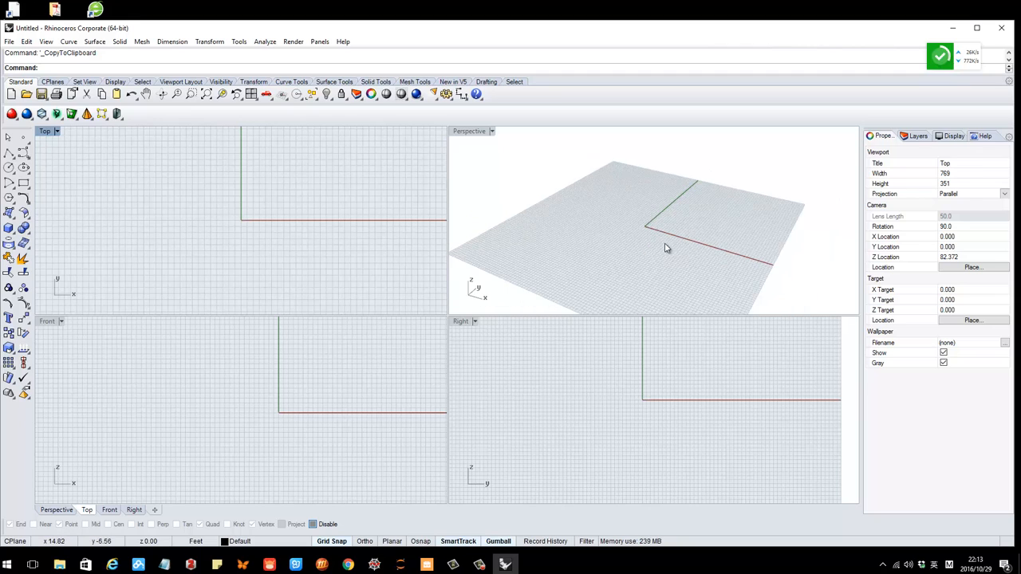
{"action": "right_click_drag", "start_coordinate": [664, 244], "coordinate": [656, 235]}
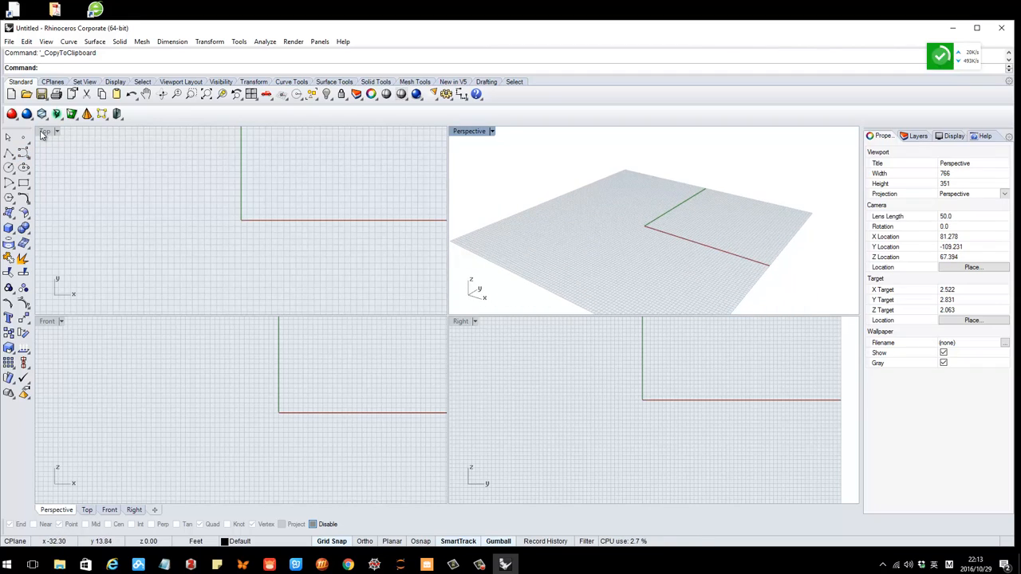
Maximize the Top viewport and detach the Lines tools as a floating toolbar
{"action": "double_click", "coordinate": [45, 132]}
{"action": "right_click_drag", "start_coordinate": [372, 199], "coordinate": [425, 232]}
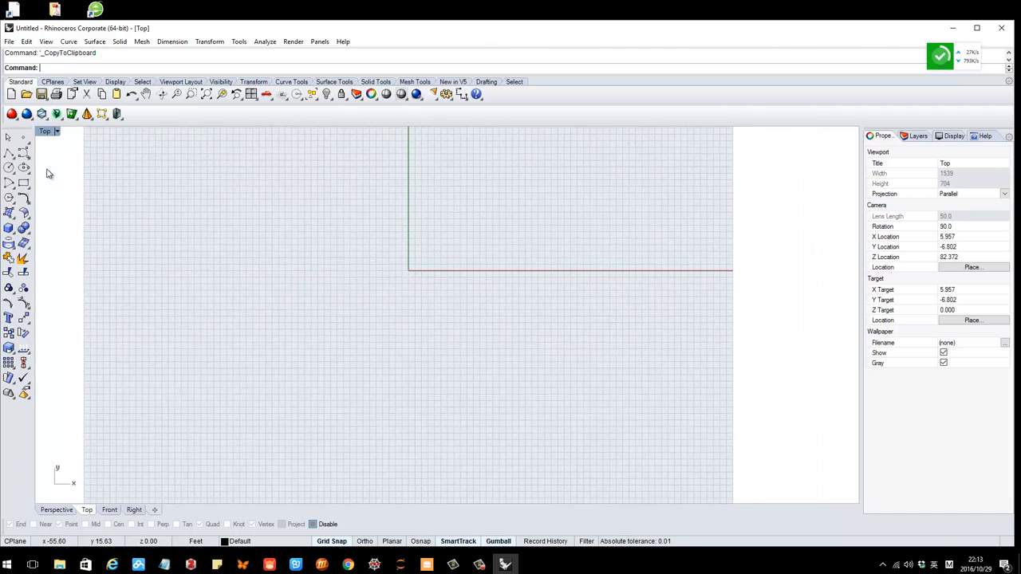
{"action": "left_click", "coordinate": [17, 158]}
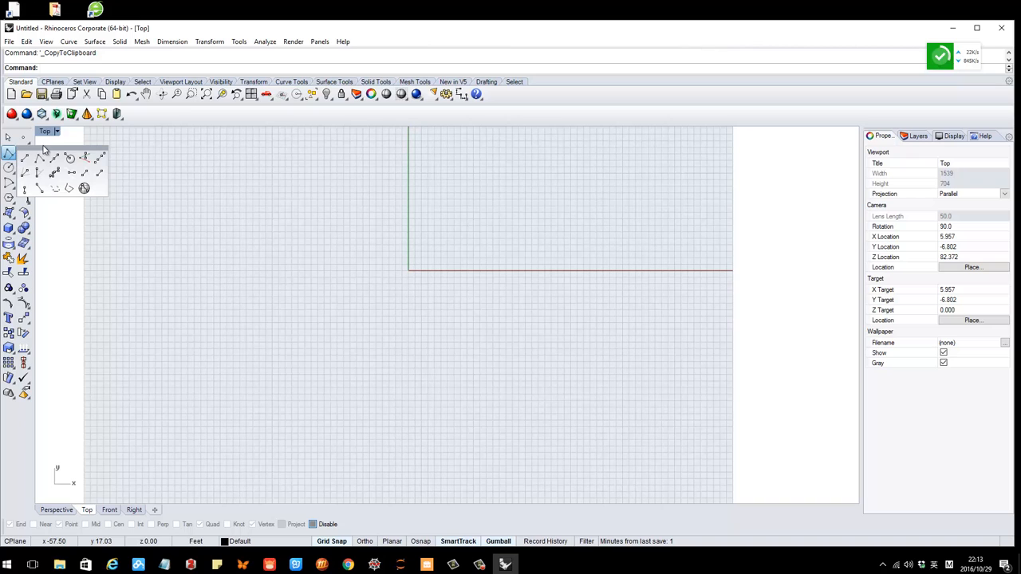
{"action": "left_click_drag", "start_coordinate": [48, 152], "coordinate": [161, 139]}
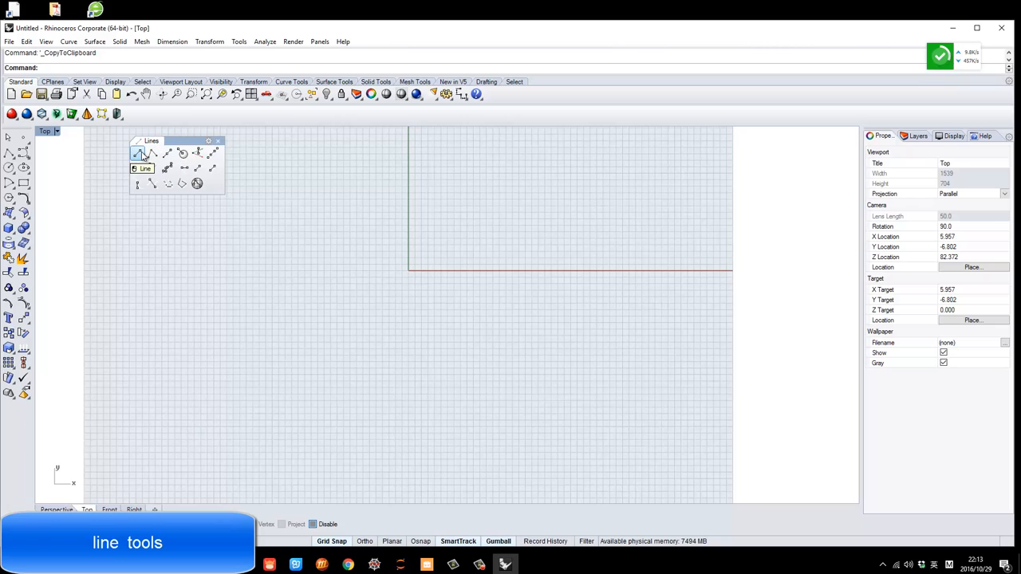
Draw a single straight line sloping down across the green axis, above the red axis
{"action": "left_click", "coordinate": [139, 154]}
{"action": "left_click", "coordinate": [335, 180]}
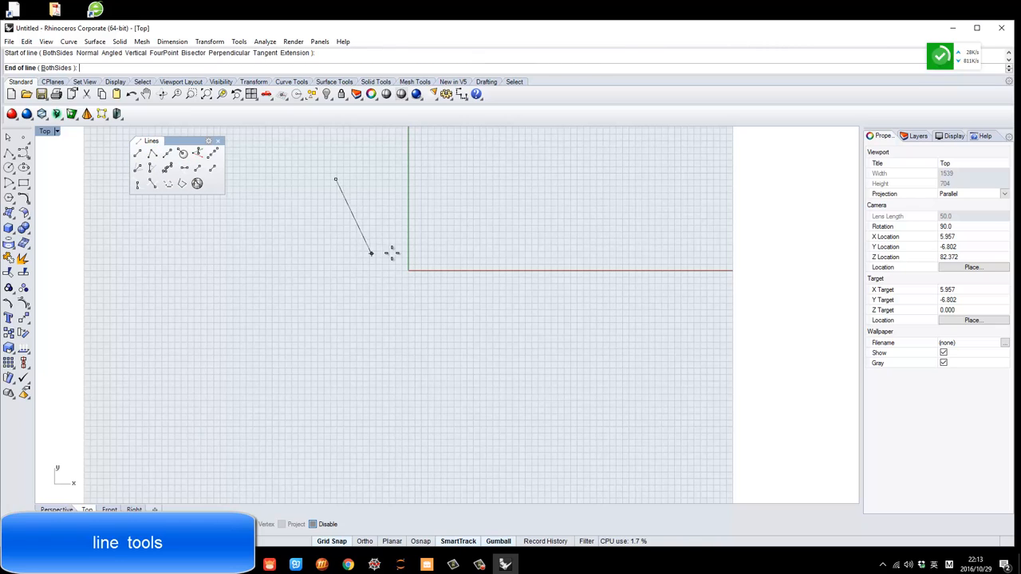
{"action": "left_click", "coordinate": [551, 229]}
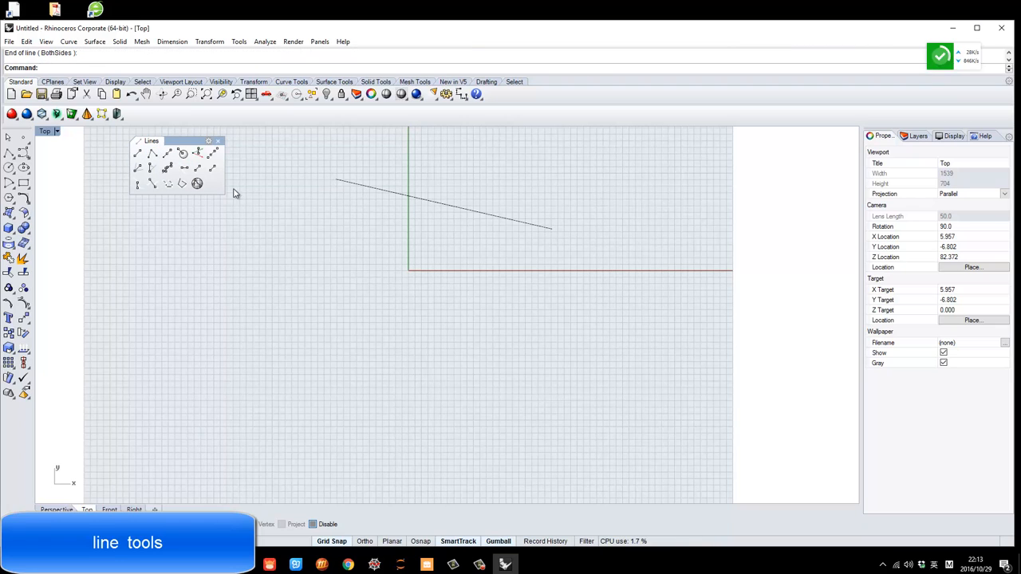
Draw an open zigzag polyline of five segments below the line, with its last segment crossing the line's lower end
{"action": "left_click", "coordinate": [152, 153]}
{"action": "left_click", "coordinate": [297, 194]}
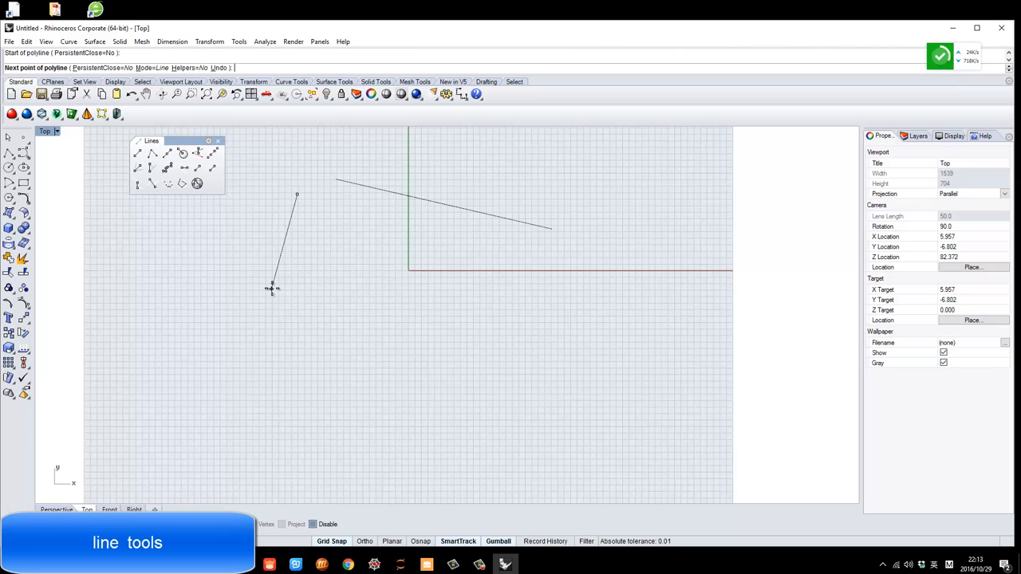
{"action": "left_click", "coordinate": [272, 289]}
{"action": "left_click", "coordinate": [374, 235]}
{"action": "left_click", "coordinate": [393, 341]}
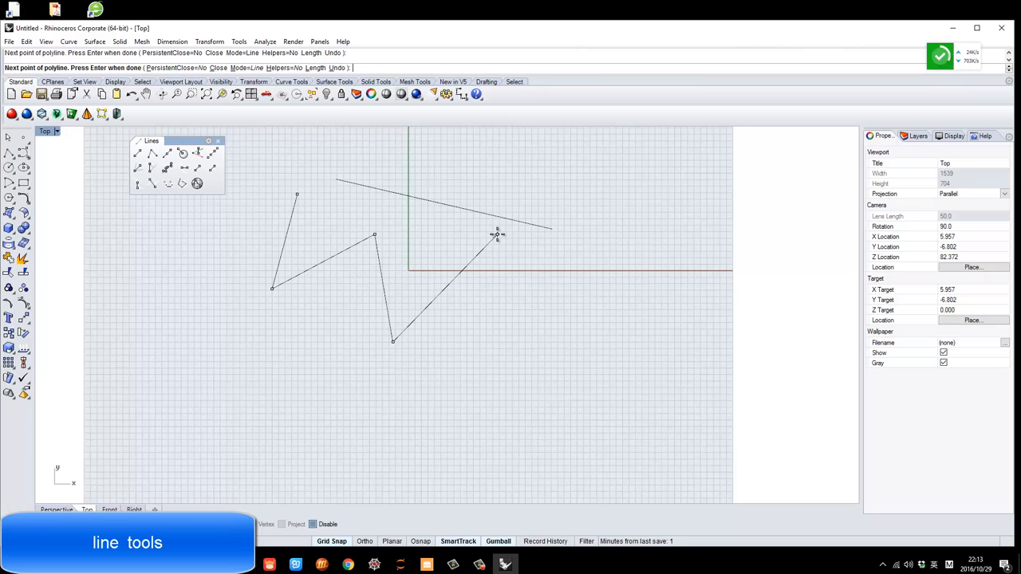
{"action": "left_click", "coordinate": [497, 234]}
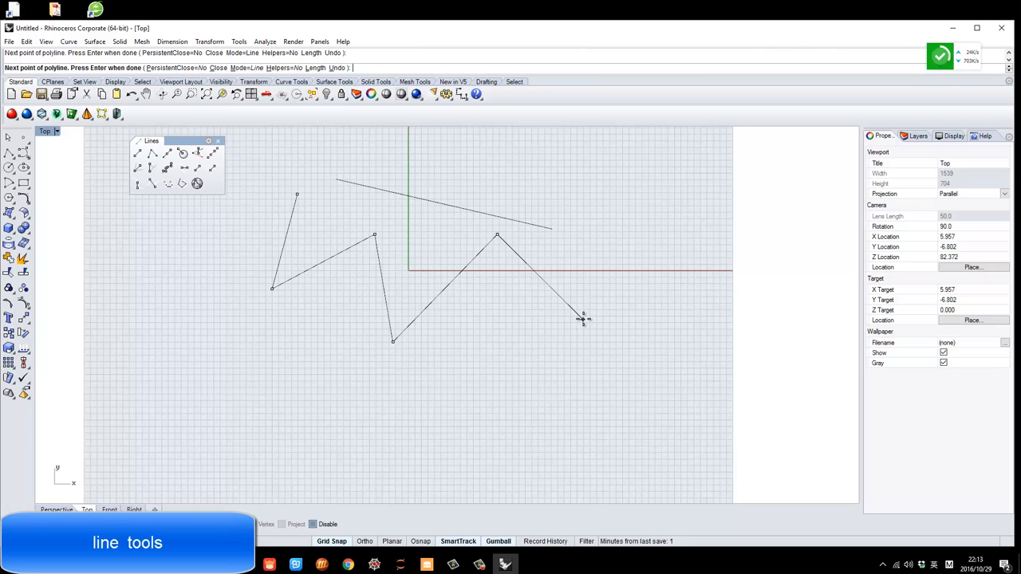
{"action": "left_click", "coordinate": [564, 211]}
{"action": "key", "text": "Return"}
{"action": "scroll", "coordinate": [508, 307], "scroll_direction": "down", "scroll_amount": 2}
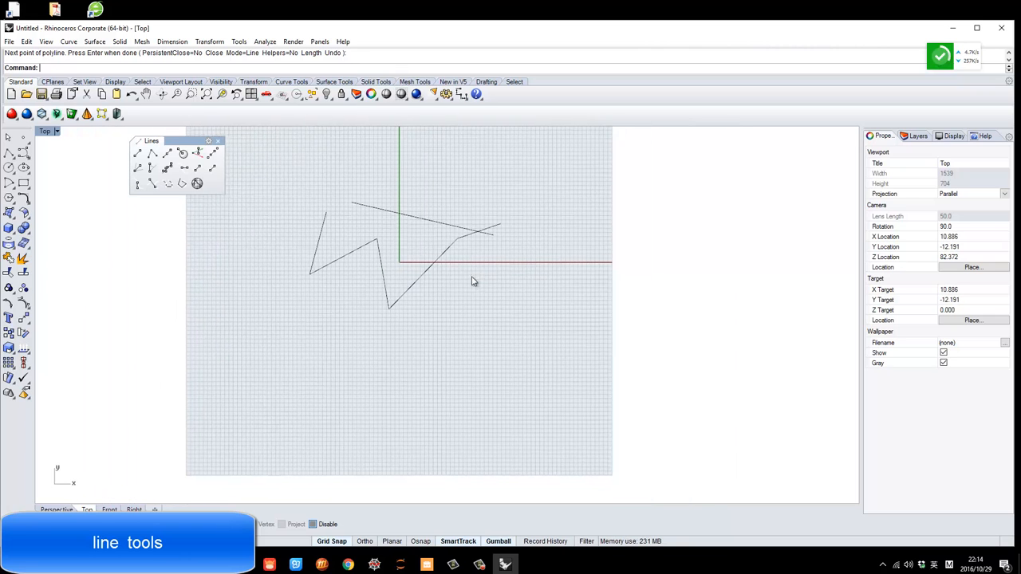
{"action": "scroll", "coordinate": [413, 254], "scroll_direction": "up", "scroll_amount": 2}
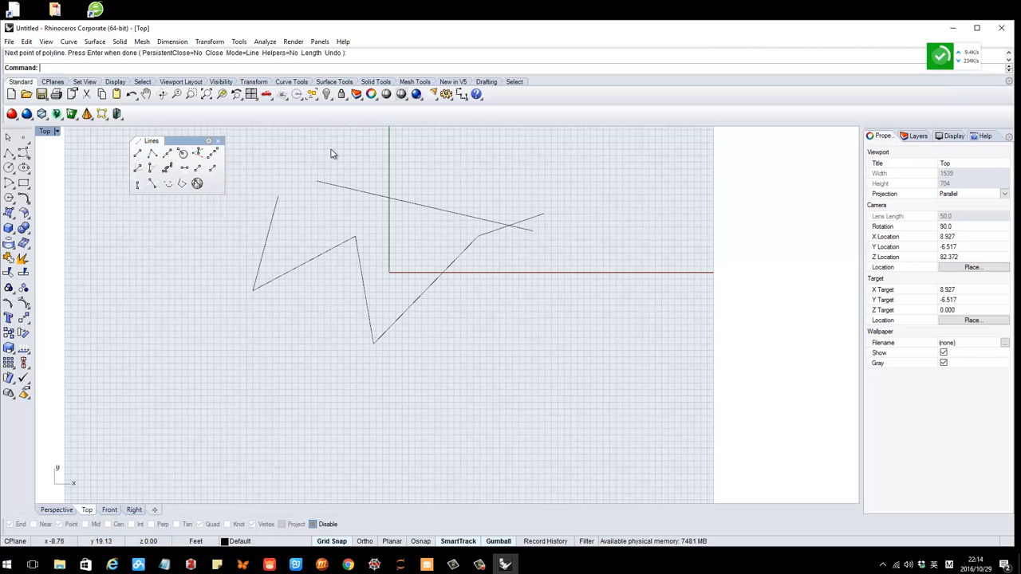
Draw a one-segment, nearly horizontal polyline above the existing line
{"action": "left_click", "coordinate": [151, 153]}
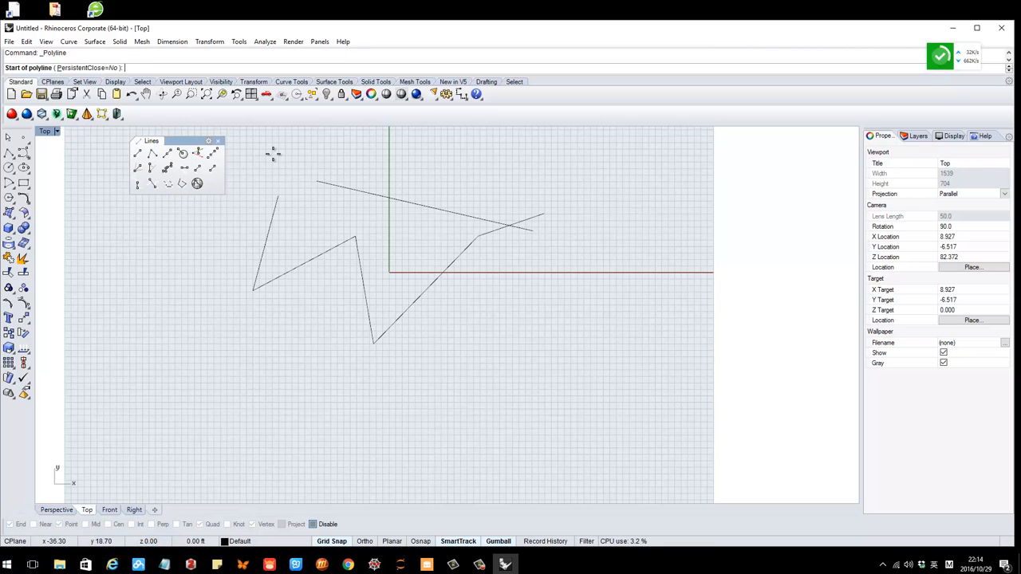
{"action": "left_click", "coordinate": [317, 144]}
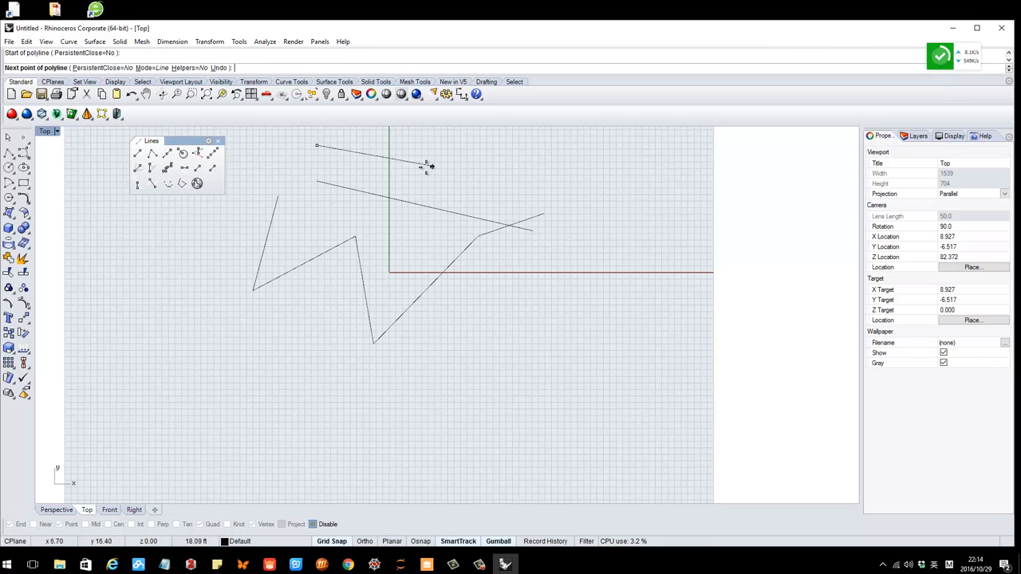
{"action": "left_click", "coordinate": [581, 155]}
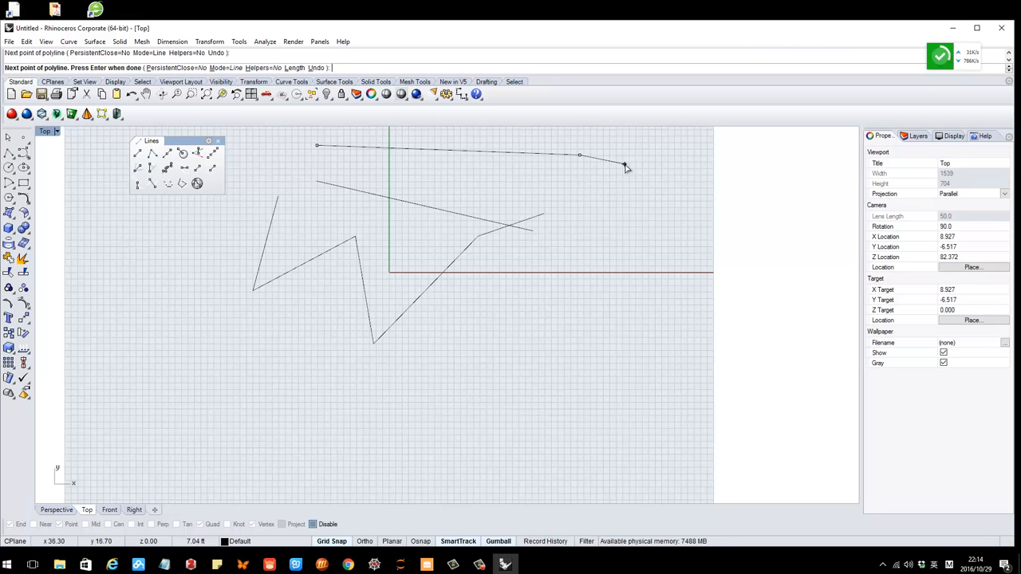
{"action": "key", "text": "Return"}
Select the nearly horizontal polyline above the other curves and delete it
{"action": "left_click", "coordinate": [541, 157]}
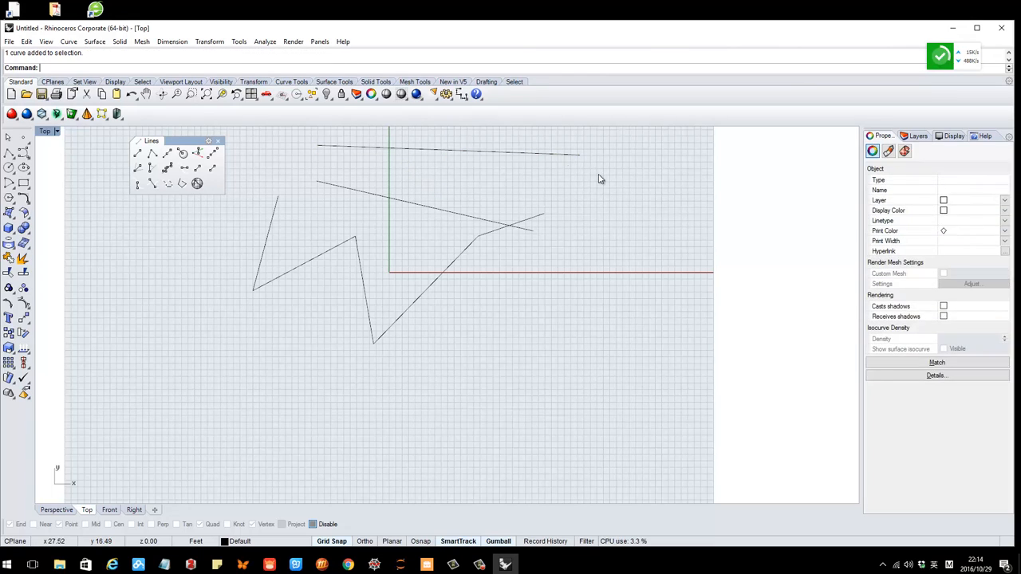
{"action": "left_click_drag", "start_coordinate": [610, 175], "coordinate": [327, 139]}
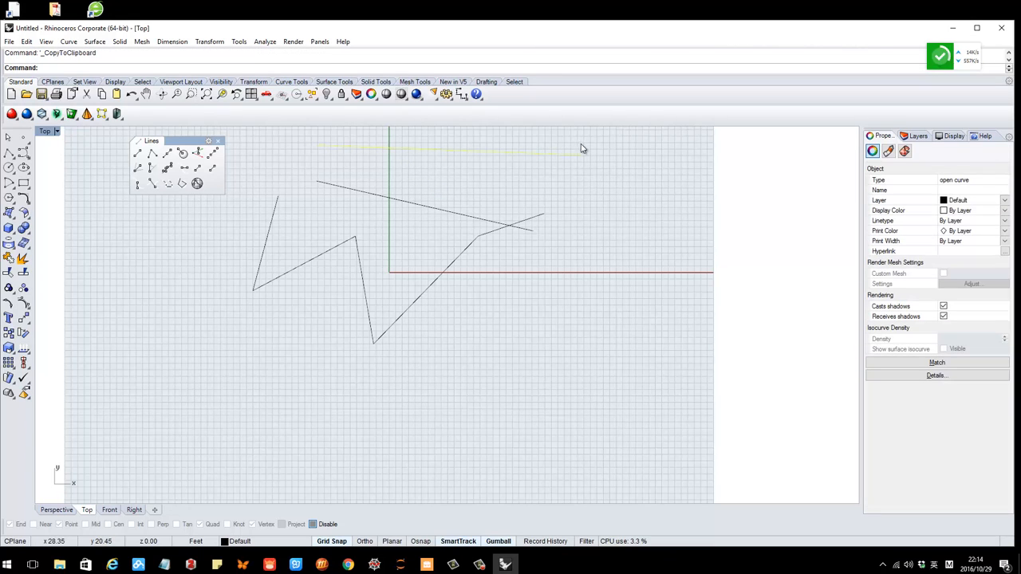
{"action": "left_click", "coordinate": [599, 157]}
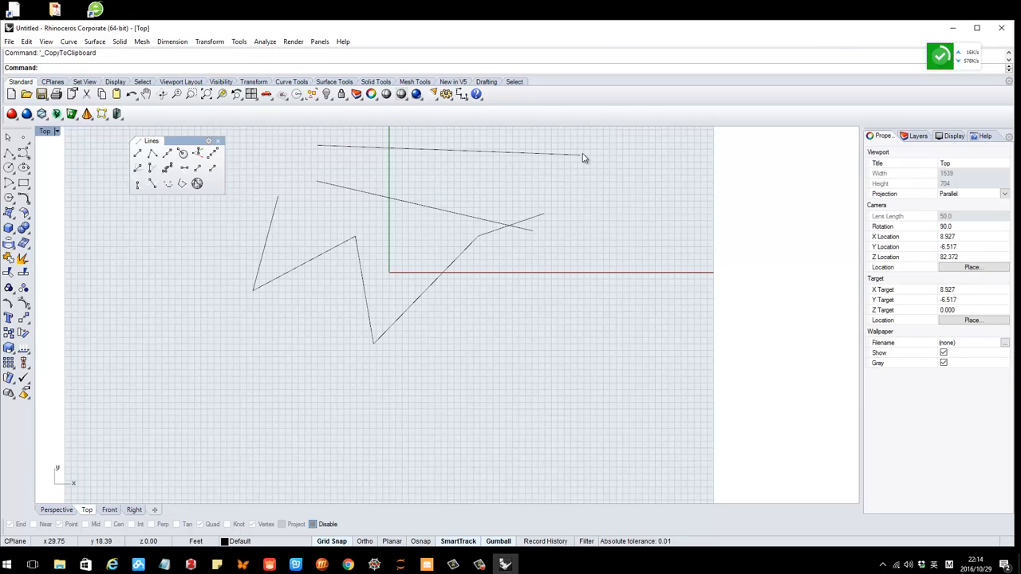
{"action": "left_click", "coordinate": [491, 154]}
{"action": "key", "text": "Delete"}
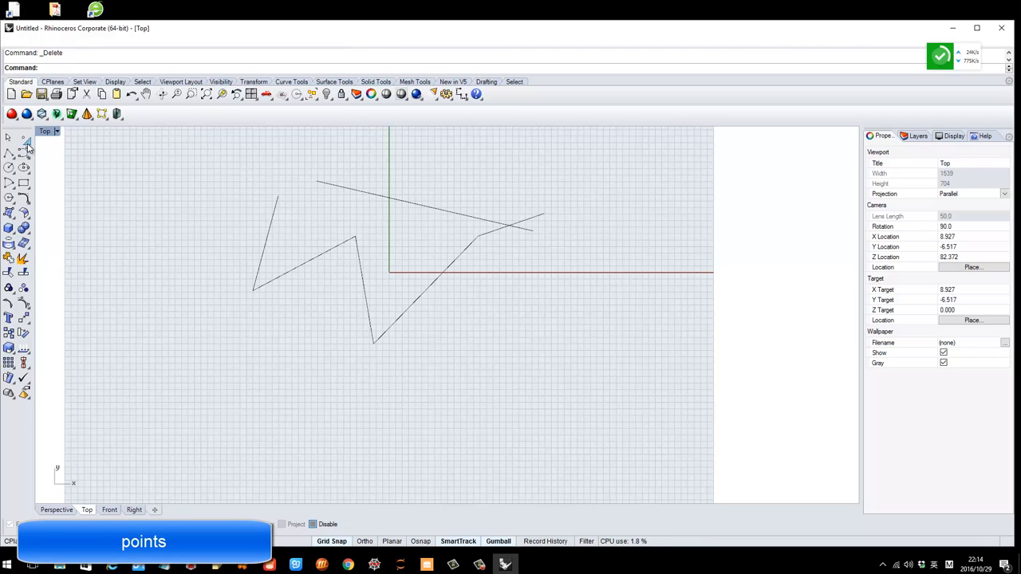
Detach the Point tools as a floating toolbar and place five scattered points beyond the end of the curves with Multiple points
{"action": "left_click", "coordinate": [26, 150]}
{"action": "left_click_drag", "start_coordinate": [89, 132], "coordinate": [151, 144]}
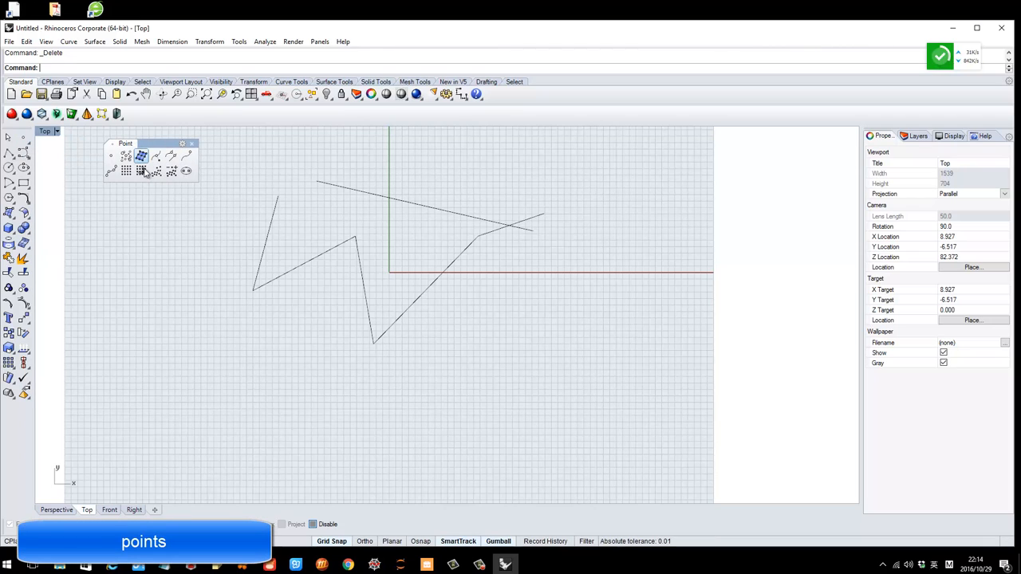
{"action": "left_click", "coordinate": [126, 156]}
{"action": "left_click", "coordinate": [563, 163]}
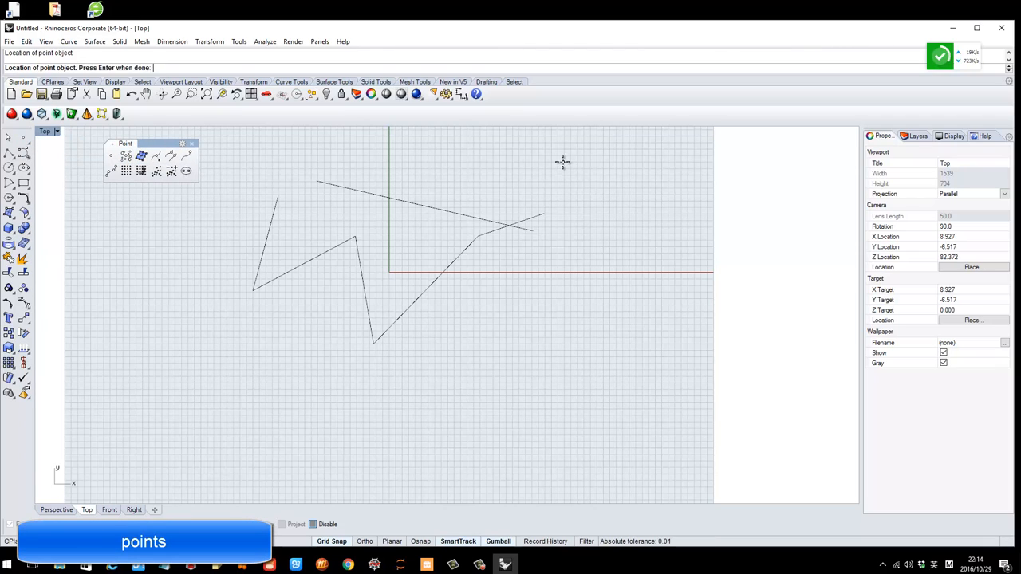
{"action": "left_click", "coordinate": [616, 182]}
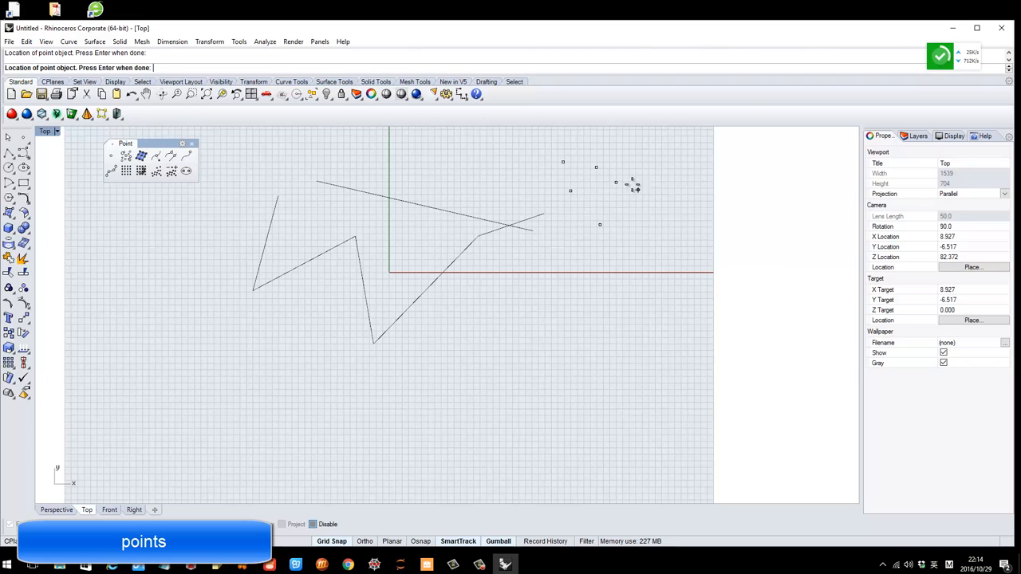
{"action": "key", "text": "Return"}
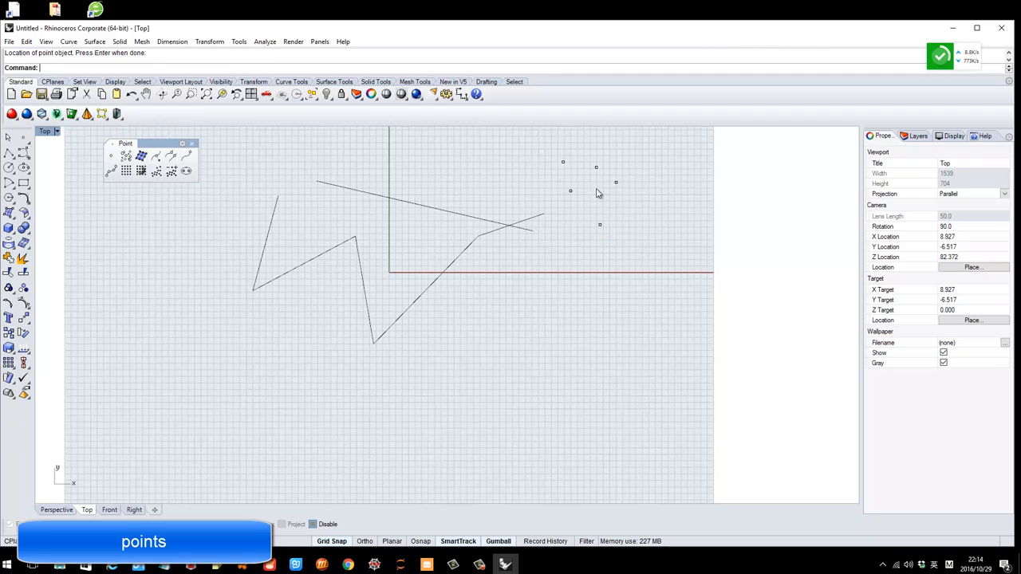
Select the five scattered points, copy them to the clipboard and clear the selection
{"action": "key", "text": "Return"}
{"action": "key", "text": "ctrl+c"}
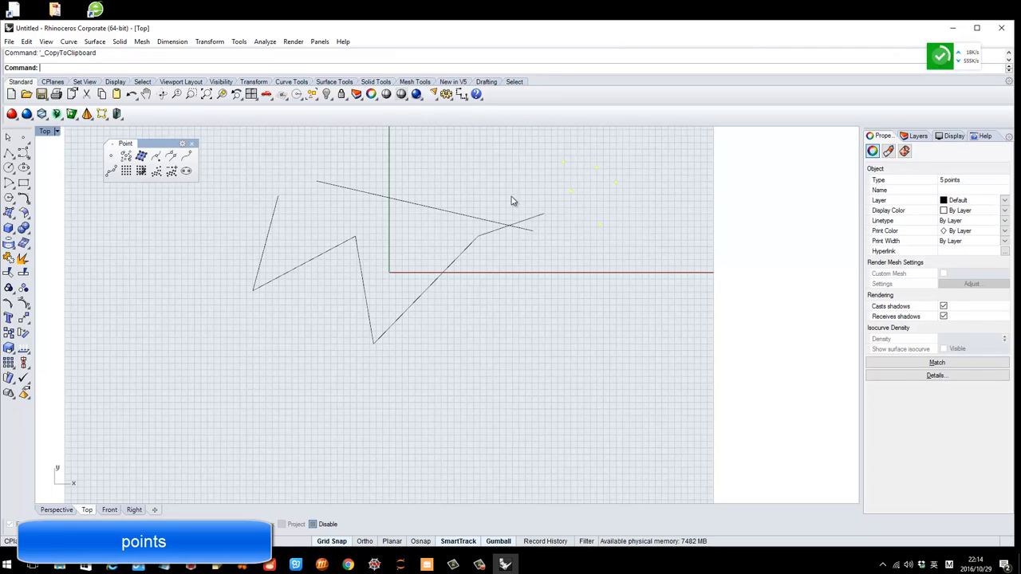
{"action": "key", "text": "Escape"}
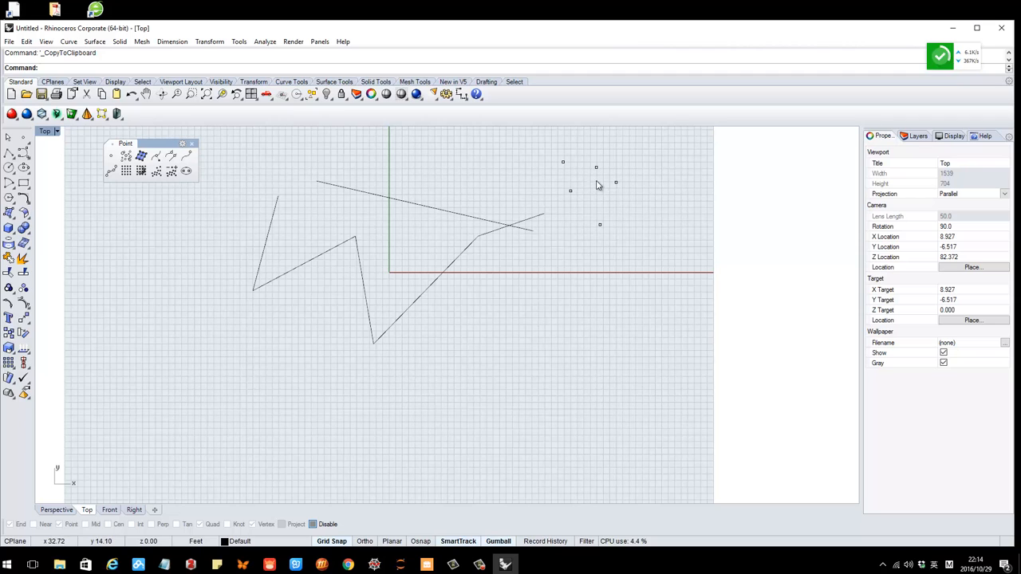
{"action": "left_click_drag", "start_coordinate": [564, 183], "coordinate": [585, 211]}
{"action": "left_click", "coordinate": [566, 251]}
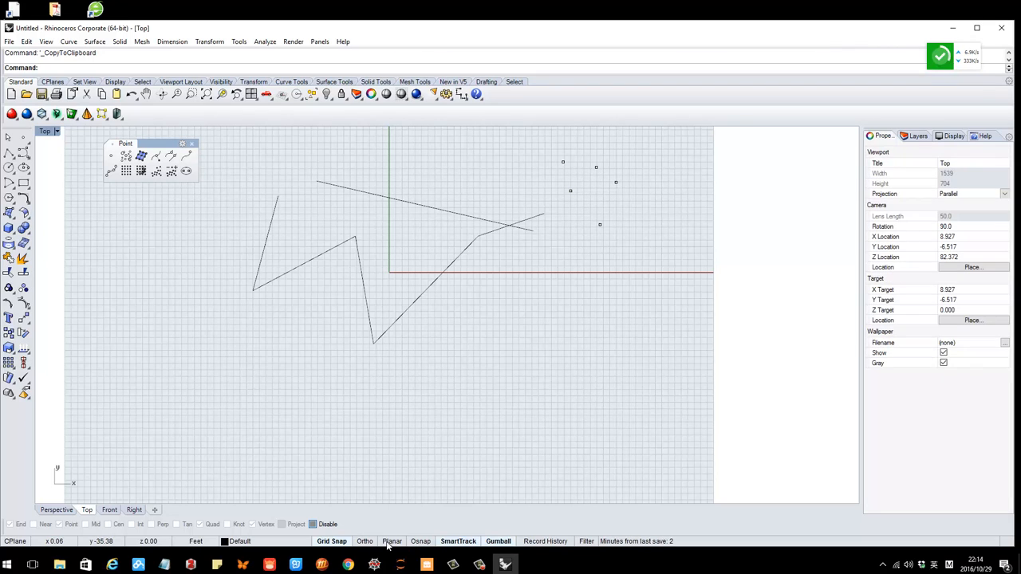
Turn on object snaps and place a single point at the intersection of the line and the polyline using the Int snap
{"action": "left_click", "coordinate": [421, 541]}
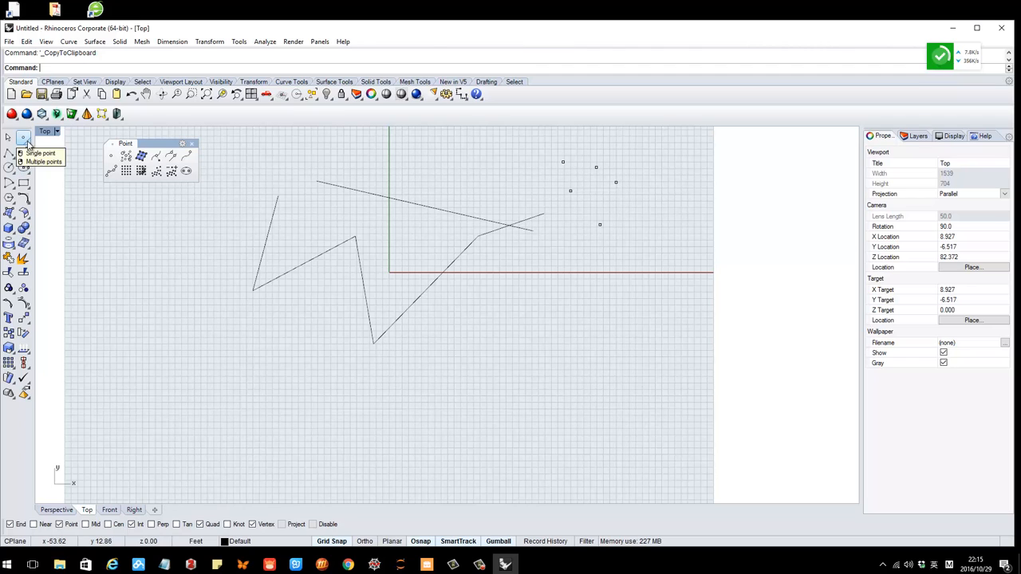
{"action": "left_click", "coordinate": [24, 138]}
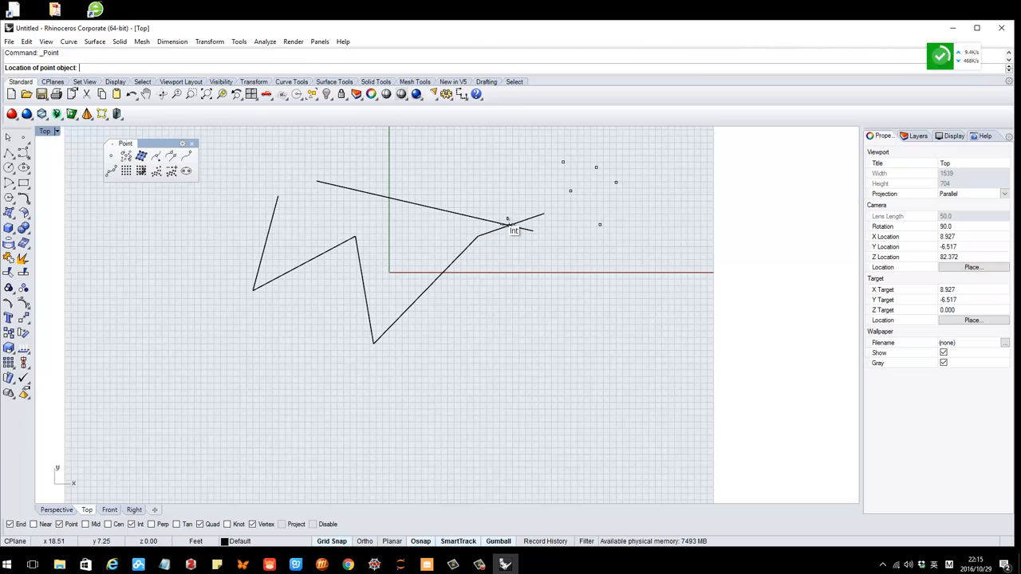
{"action": "left_click", "coordinate": [508, 226]}
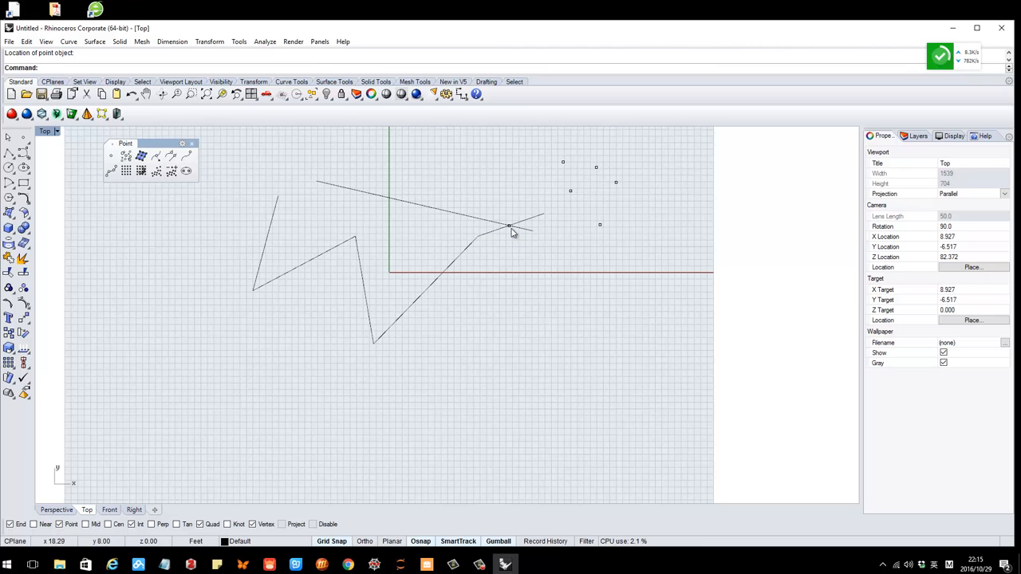
{"action": "scroll", "coordinate": [513, 232], "scroll_direction": "up", "scroll_amount": 5}
{"action": "scroll", "coordinate": [511, 236], "scroll_direction": "down", "scroll_amount": 8}
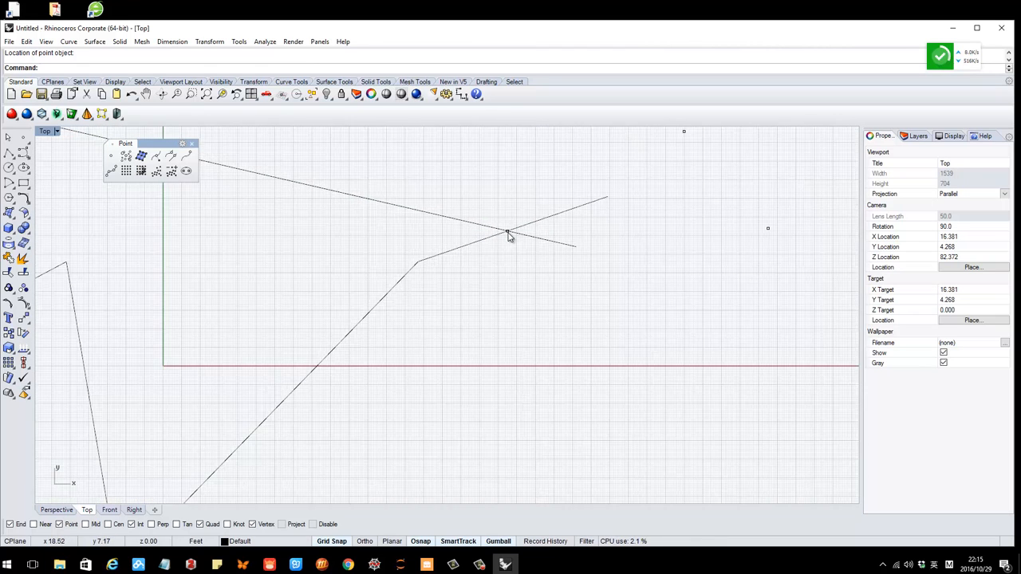
{"action": "scroll", "coordinate": [510, 237], "scroll_direction": "up", "scroll_amount": 5}
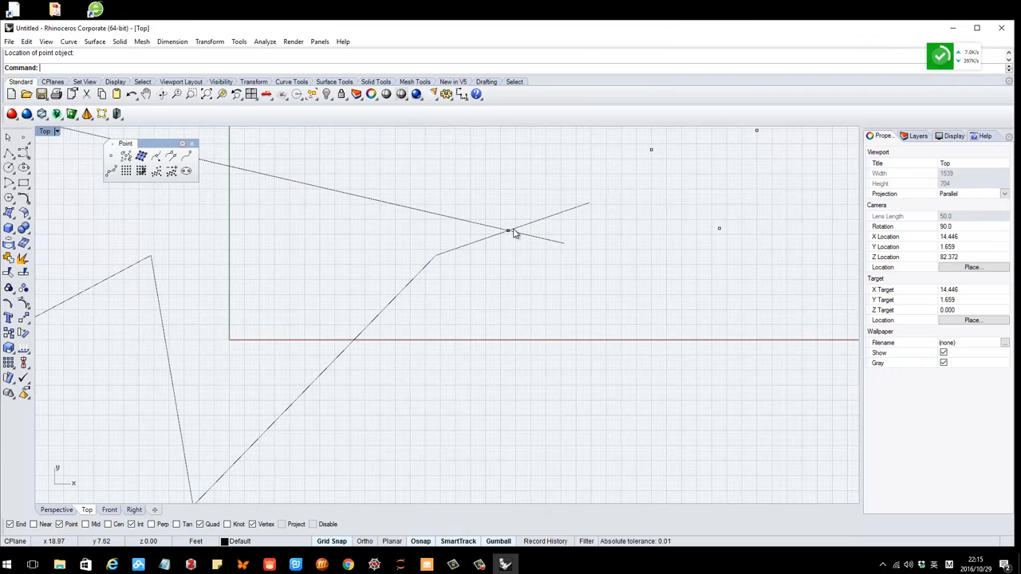
{"action": "scroll", "coordinate": [514, 232], "scroll_direction": "down", "scroll_amount": 3}
{"action": "scroll", "coordinate": [511, 239], "scroll_direction": "down", "scroll_amount": 3}
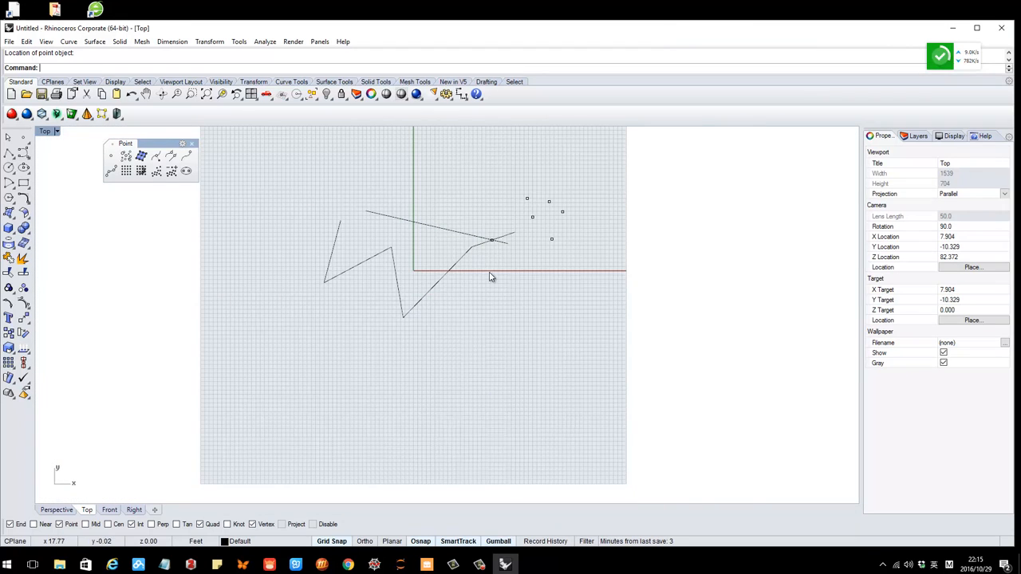
{"action": "scroll", "coordinate": [486, 279], "scroll_direction": "up", "scroll_amount": 2}
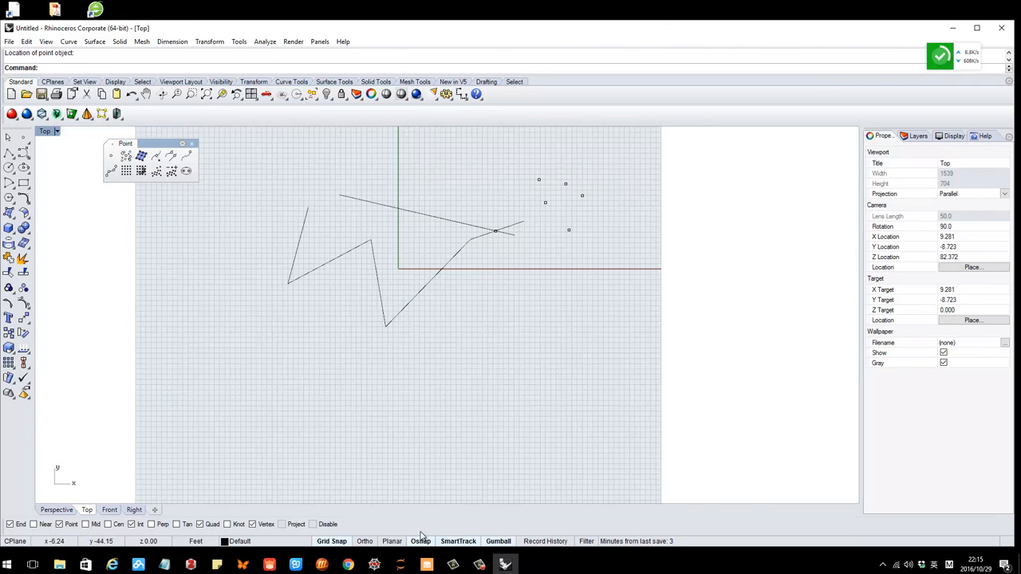
Turn object snaps off, switch them back on to view the snap options, and turn them off again
{"action": "left_click", "coordinate": [422, 540]}
{"action": "scroll", "coordinate": [496, 334], "scroll_direction": "down", "scroll_amount": 4}
{"action": "right_click_drag", "start_coordinate": [491, 315], "coordinate": [444, 331]}
{"action": "scroll", "coordinate": [404, 293], "scroll_direction": "up", "scroll_amount": 2}
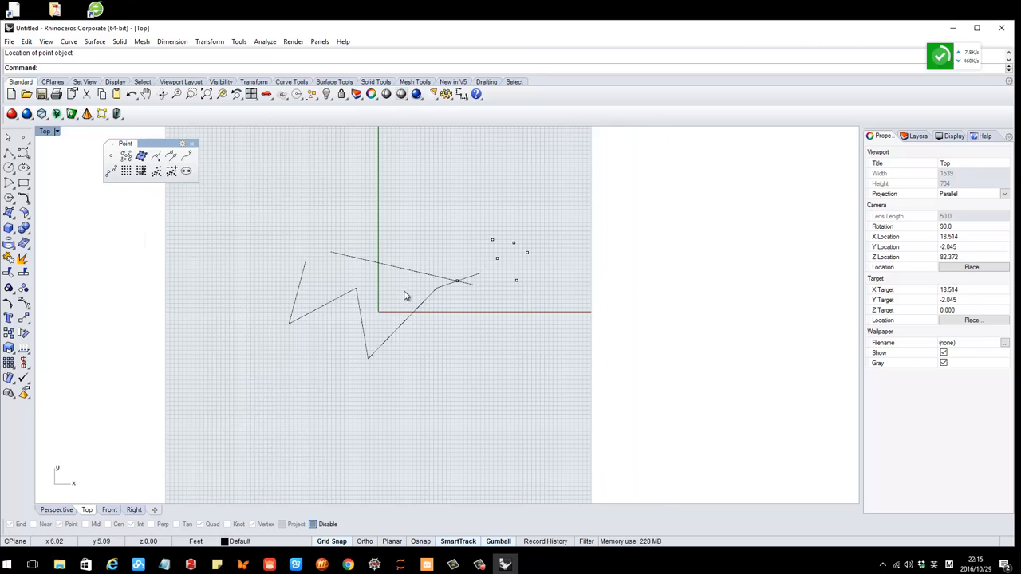
{"action": "left_click", "coordinate": [421, 542]}
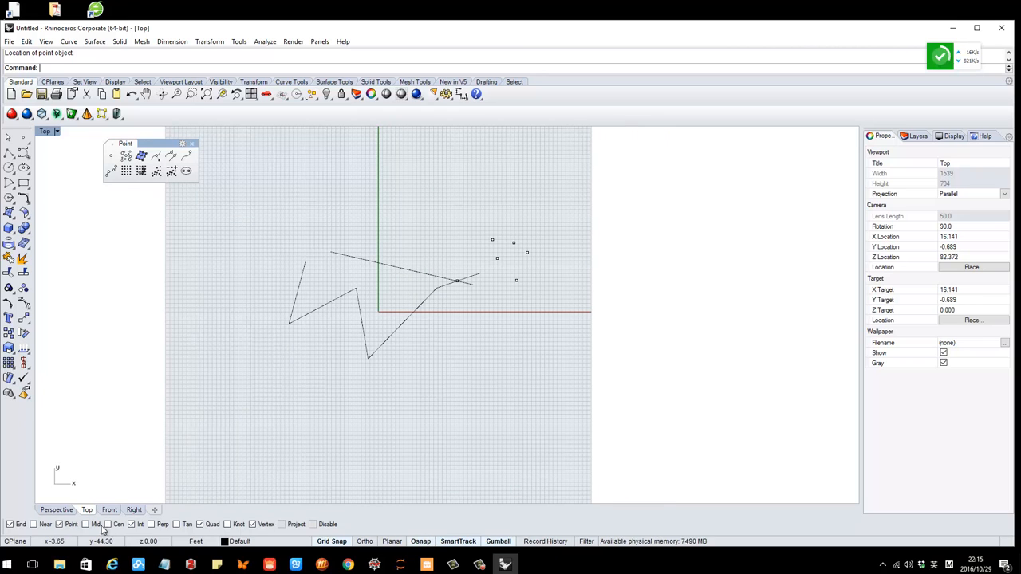
{"action": "left_click", "coordinate": [422, 541]}
{"action": "scroll", "coordinate": [486, 362], "scroll_direction": "down", "scroll_amount": 2}
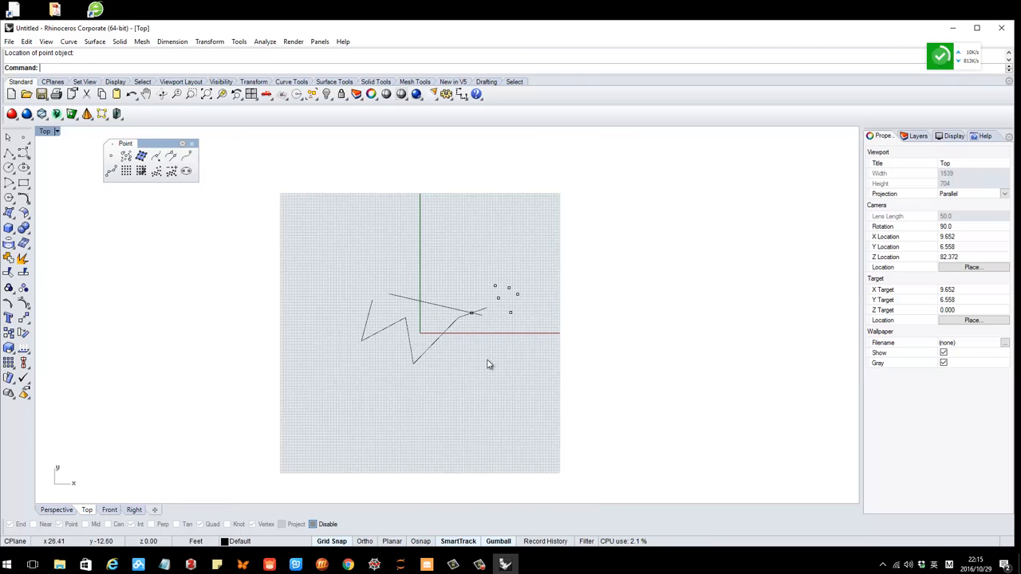
{"action": "scroll", "coordinate": [474, 351], "scroll_direction": "up", "scroll_amount": 4}
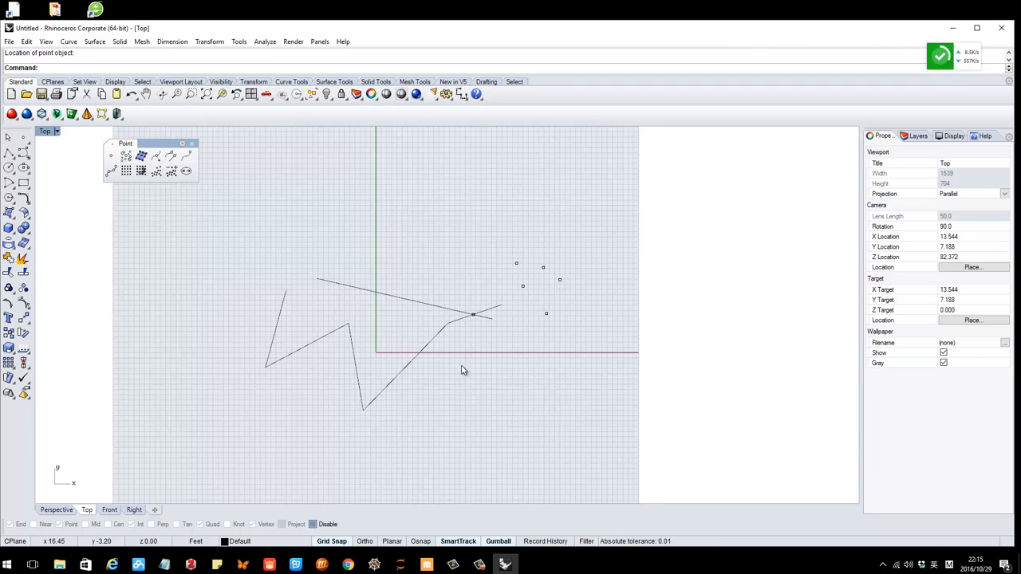
Select the zigzag polyline, turn Gumball off, move the polyline freely up over the straight line and copy it to the clipboard
{"action": "right_click_drag", "start_coordinate": [462, 366], "coordinate": [461, 350]}
{"action": "left_click", "coordinate": [445, 317]}
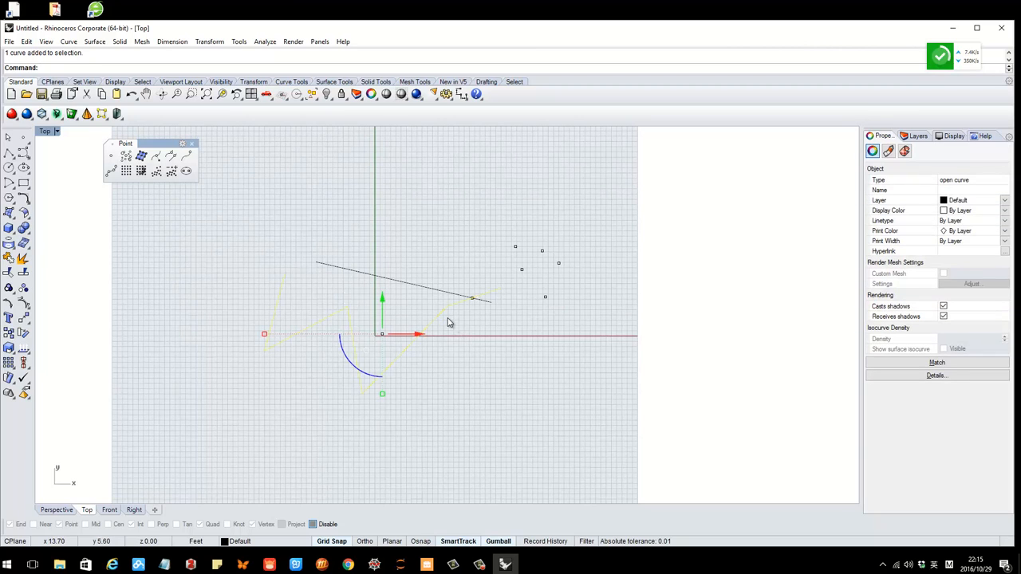
{"action": "left_click", "coordinate": [498, 542]}
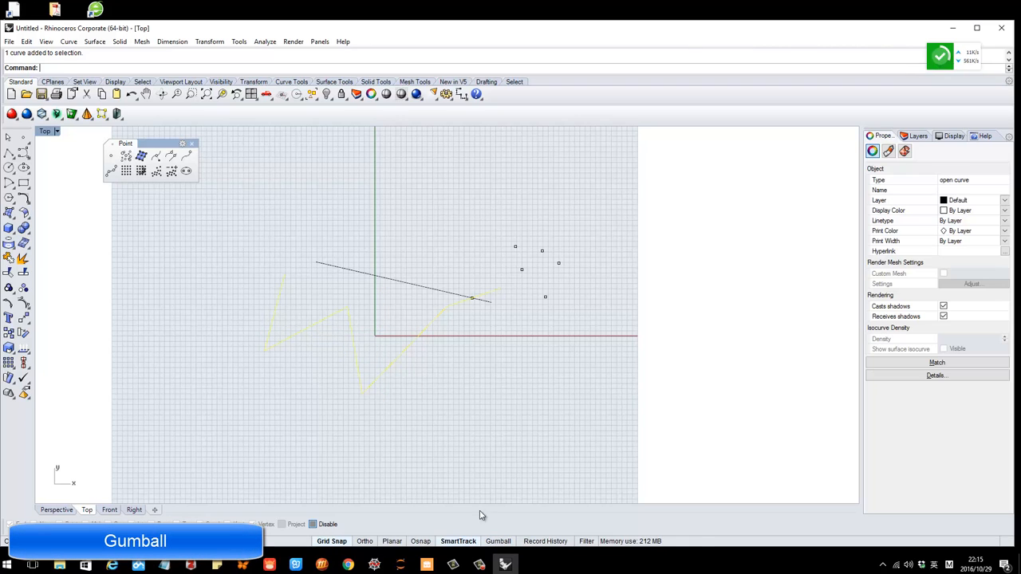
{"action": "left_click", "coordinate": [412, 341]}
{"action": "left_click_drag", "start_coordinate": [412, 340], "coordinate": [381, 319]}
{"action": "key", "text": "ctrl+c"}
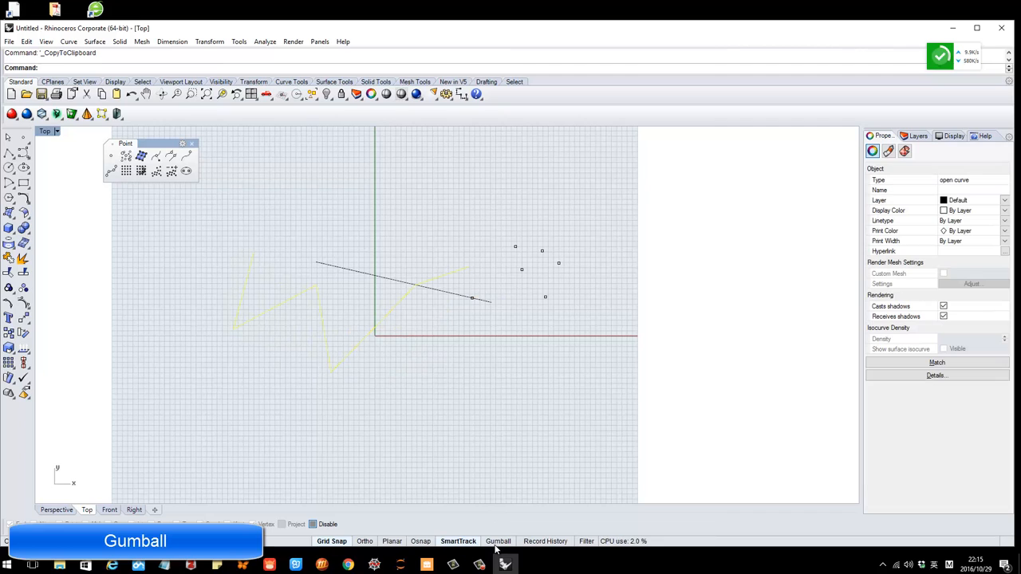
Turn Gumball back on, copy the group of five scattered points to the clipboard and clear the selection
{"action": "left_click", "coordinate": [494, 542]}
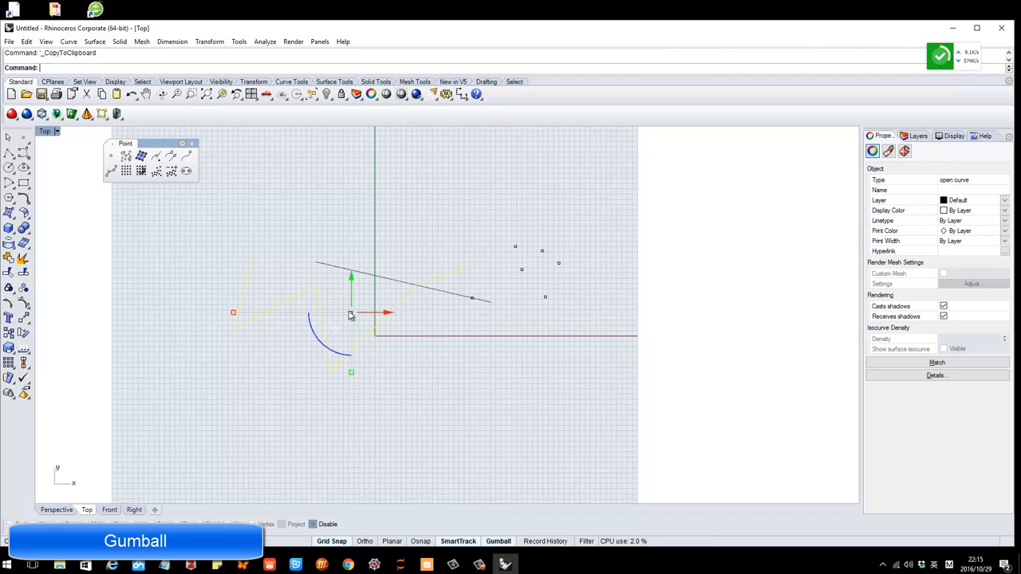
{"action": "left_click", "coordinate": [409, 322]}
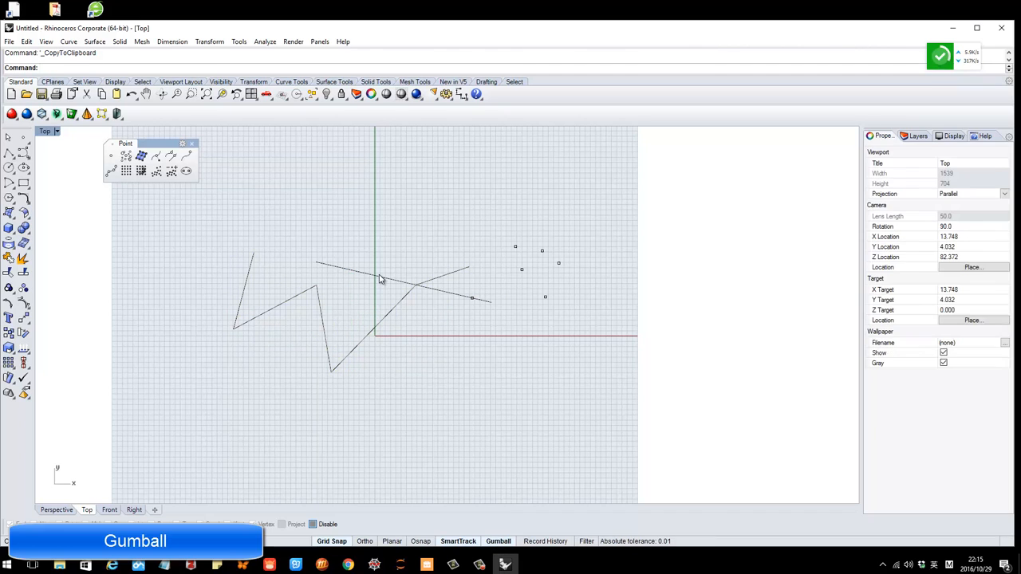
{"action": "left_click", "coordinate": [380, 279]}
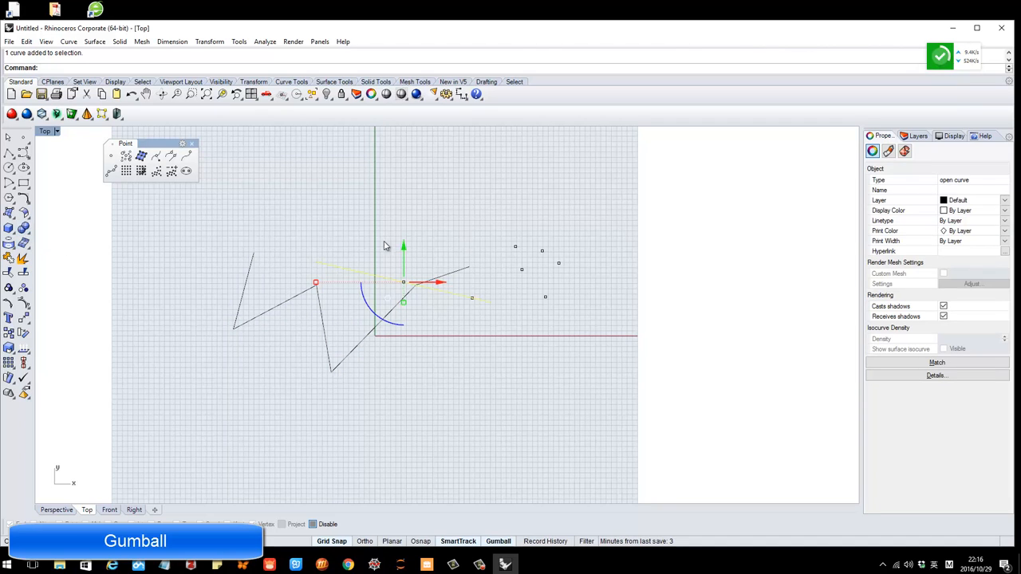
{"action": "left_click_drag", "start_coordinate": [496, 231], "coordinate": [562, 301]}
{"action": "key", "text": "ctrl+c"}
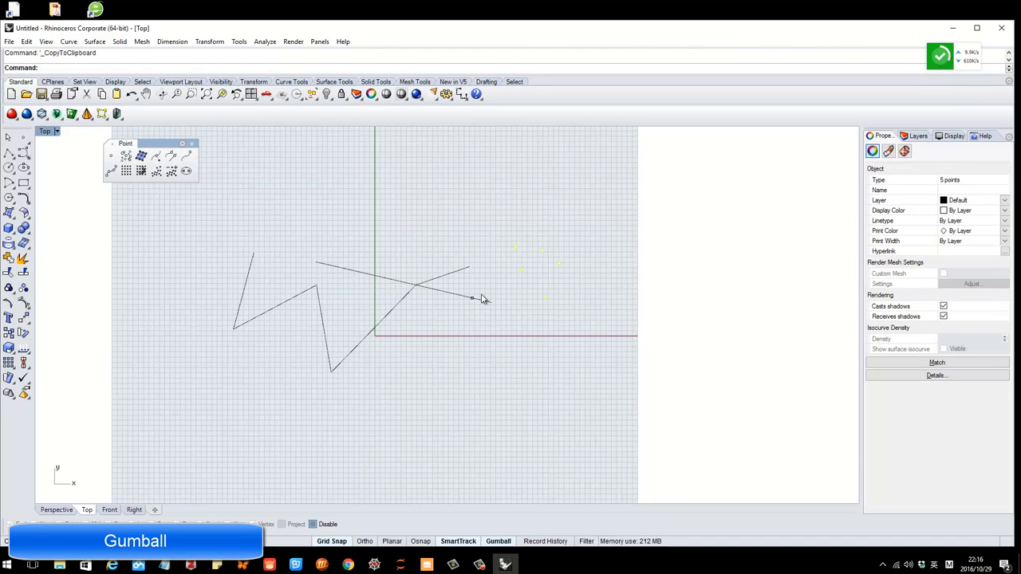
{"action": "key", "text": "Escape"}
Show all four viewports and use the gumball in the Top view to move the straight line away from the polyline and rotate it
{"action": "left_click", "coordinate": [421, 286]}
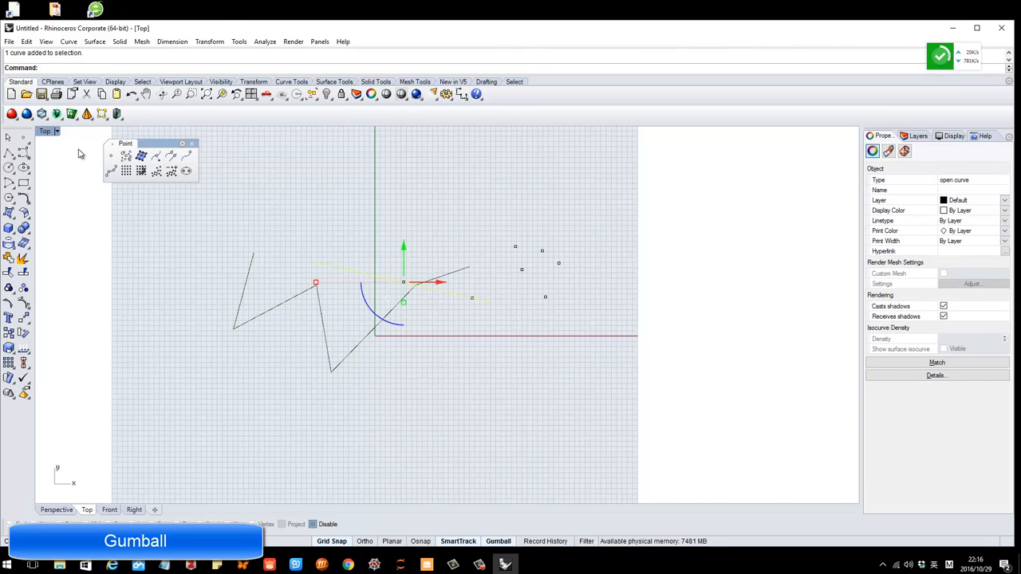
{"action": "double_click", "coordinate": [45, 133]}
{"action": "right_click_drag", "start_coordinate": [232, 222], "coordinate": [278, 247]}
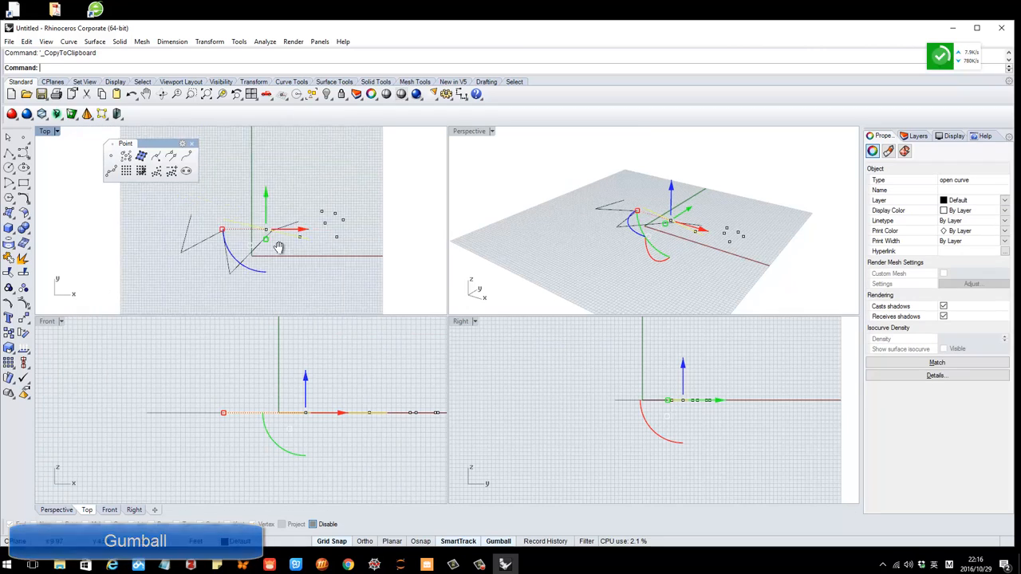
{"action": "scroll", "coordinate": [283, 244], "scroll_direction": "up", "scroll_amount": 2}
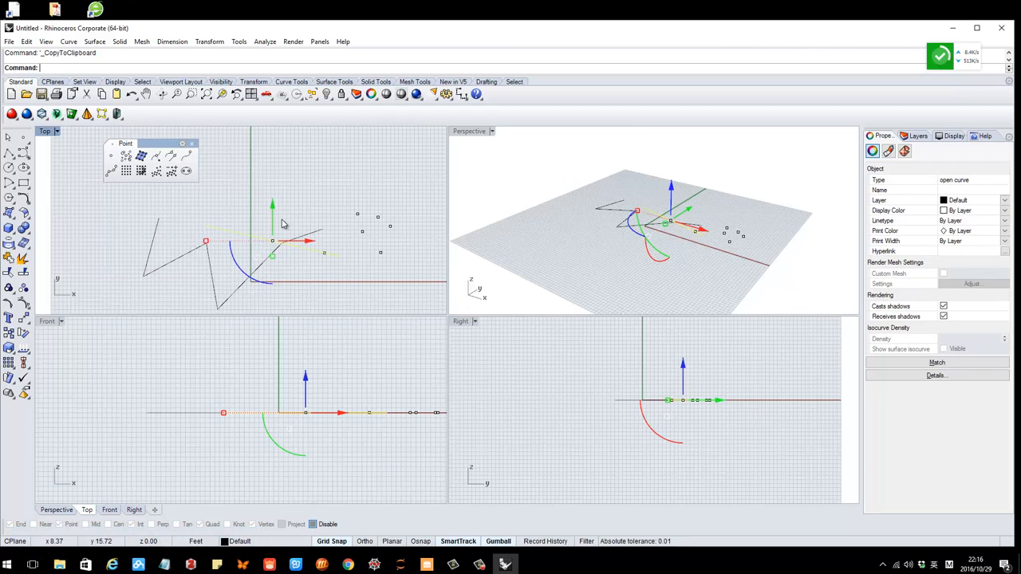
{"action": "left_click_drag", "start_coordinate": [273, 217], "coordinate": [306, 214]}
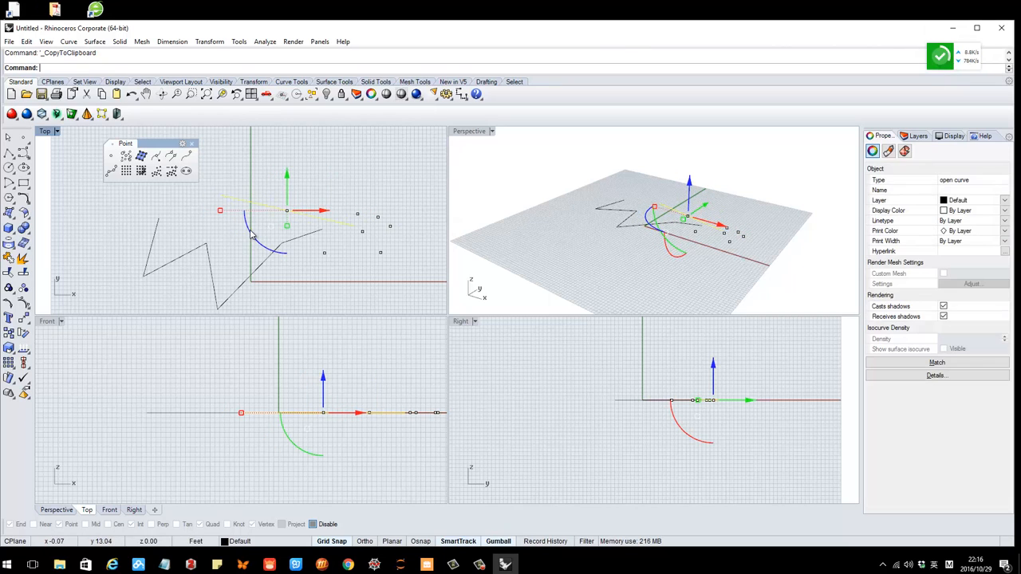
{"action": "left_click_drag", "start_coordinate": [254, 238], "coordinate": [282, 254]}
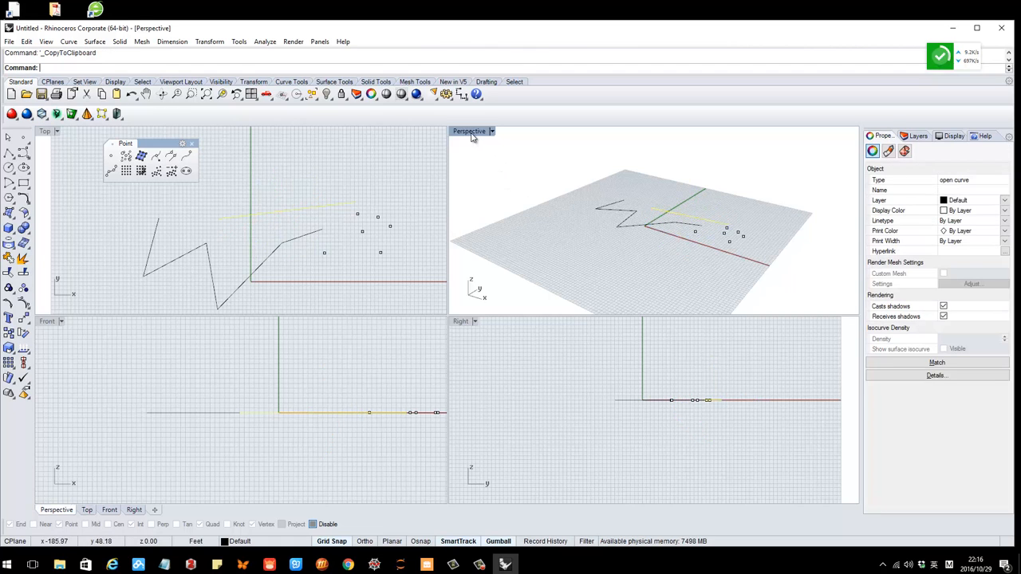
Maximize the Perspective viewport, raise the straight line along Z with the gumball and copy it to the clipboard
{"action": "double_click", "coordinate": [470, 132]}
{"action": "right_click_drag", "start_coordinate": [538, 308], "coordinate": [481, 310]}
{"action": "mouse_move", "coordinate": [480, 310]}
{"action": "left_mouse_down"}
{"action": "mouse_move", "coordinate": [514, 319]}
{"action": "mouse_move", "coordinate": [539, 300]}
{"action": "mouse_move", "coordinate": [497, 300]}
{"action": "left_mouse_up"}
{"action": "left_click", "coordinate": [550, 321]}
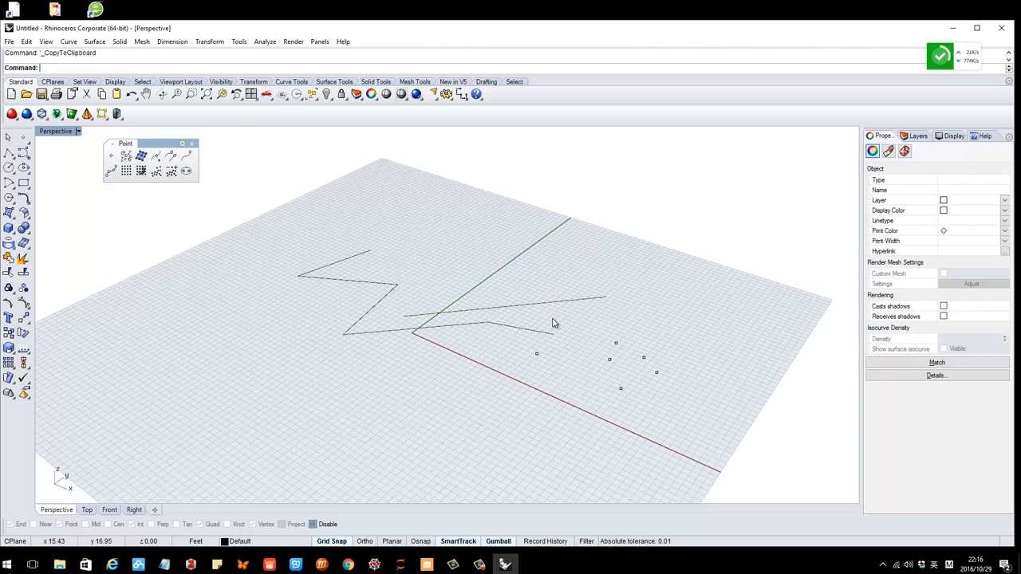
{"action": "left_click", "coordinate": [546, 308]}
{"action": "left_click", "coordinate": [558, 315]}
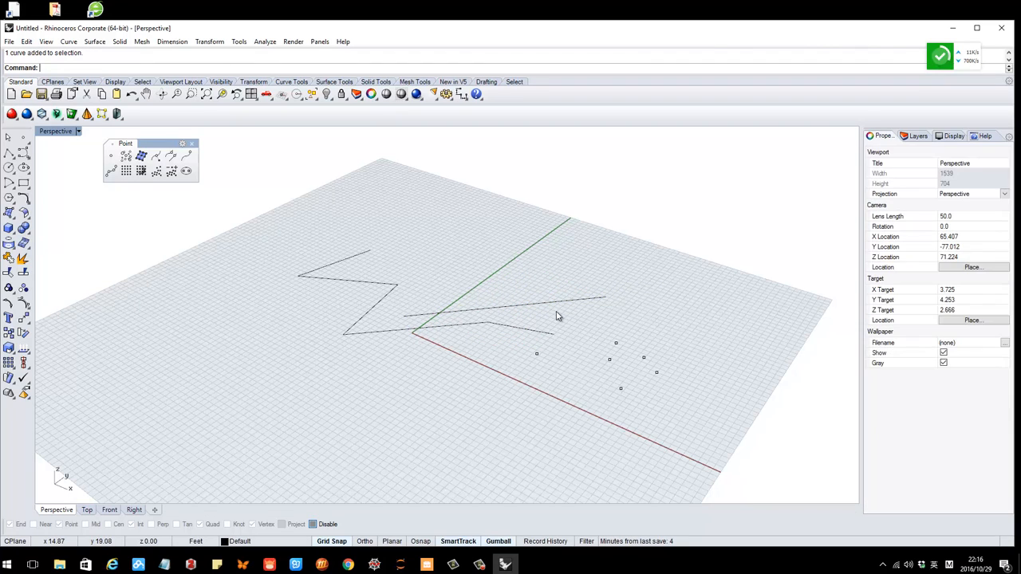
{"action": "left_click", "coordinate": [573, 303]}
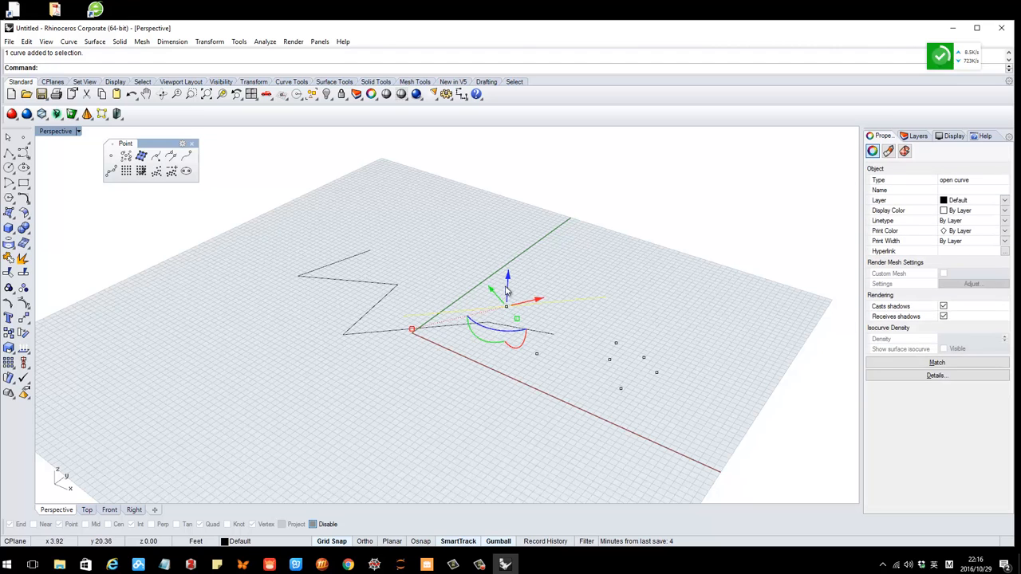
{"action": "left_click_drag", "start_coordinate": [509, 271], "coordinate": [509, 244]}
{"action": "key", "text": "ctrl+c"}
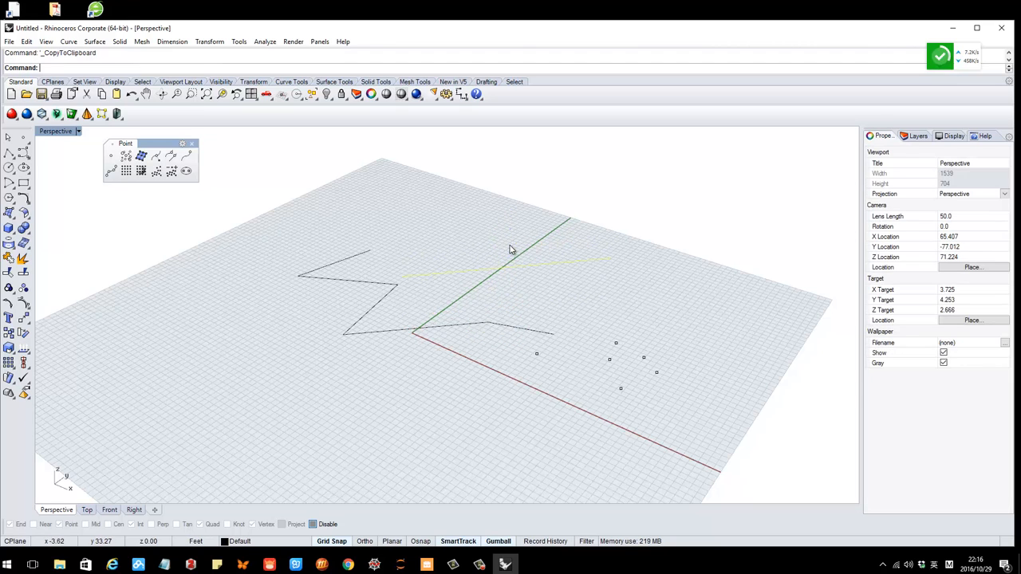
Rotate the raised line with the gumball's red arc, shorten it with the red scale handle and clear the selection
{"action": "right_click_drag", "start_coordinate": [518, 273], "coordinate": [514, 272]}
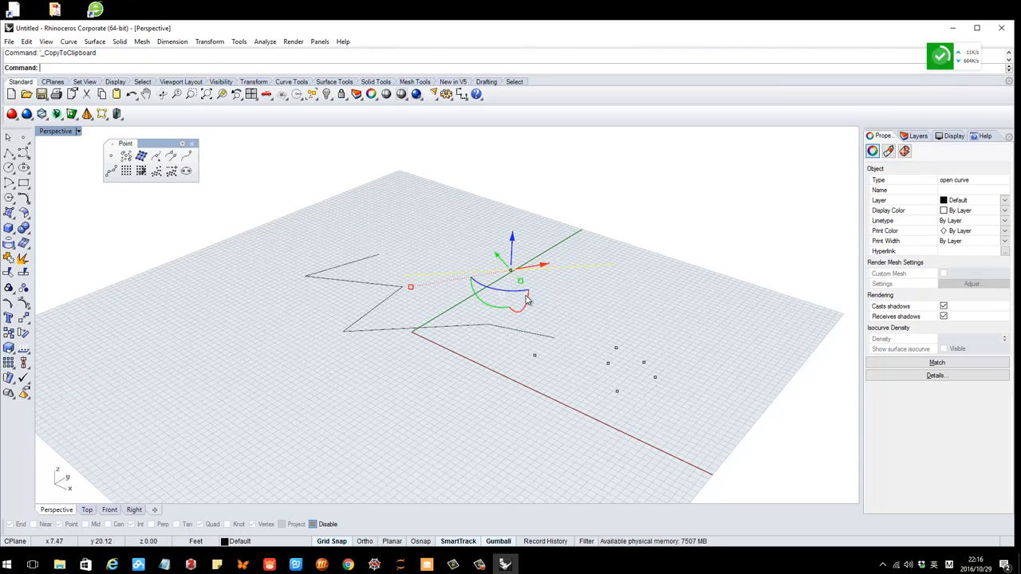
{"action": "right_click_drag", "start_coordinate": [499, 313], "coordinate": [518, 307]}
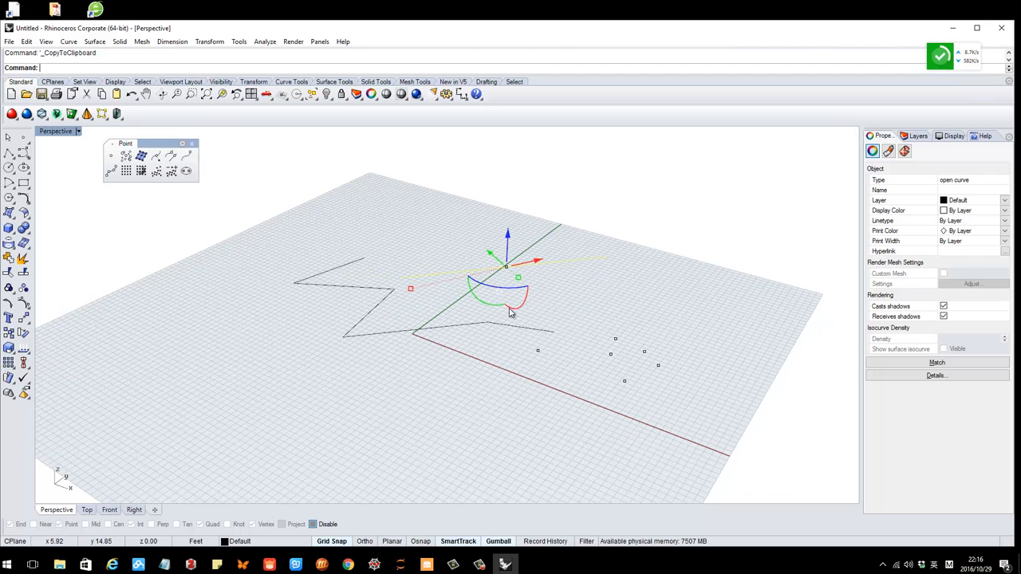
{"action": "left_click_drag", "start_coordinate": [528, 295], "coordinate": [480, 294]}
{"action": "key", "text": "ctrl+c"}
{"action": "right_click_drag", "start_coordinate": [540, 300], "coordinate": [410, 299]}
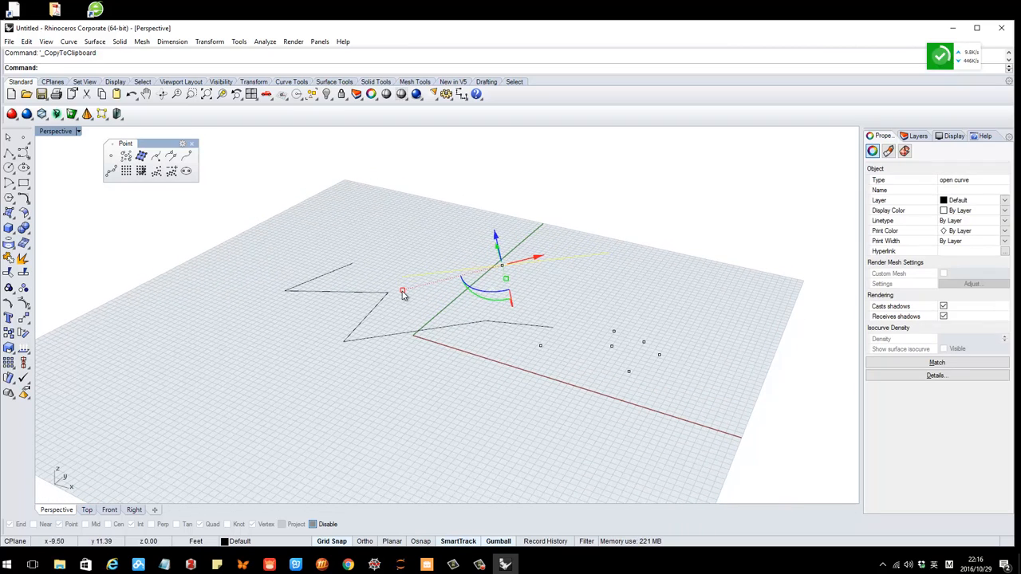
{"action": "mouse_move", "coordinate": [403, 294]}
{"action": "left_mouse_down"}
{"action": "mouse_move", "coordinate": [478, 291]}
{"action": "mouse_move", "coordinate": [515, 310]}
{"action": "mouse_move", "coordinate": [501, 269]}
{"action": "mouse_move", "coordinate": [506, 285]}
{"action": "mouse_move", "coordinate": [393, 293]}
{"action": "left_mouse_up"}
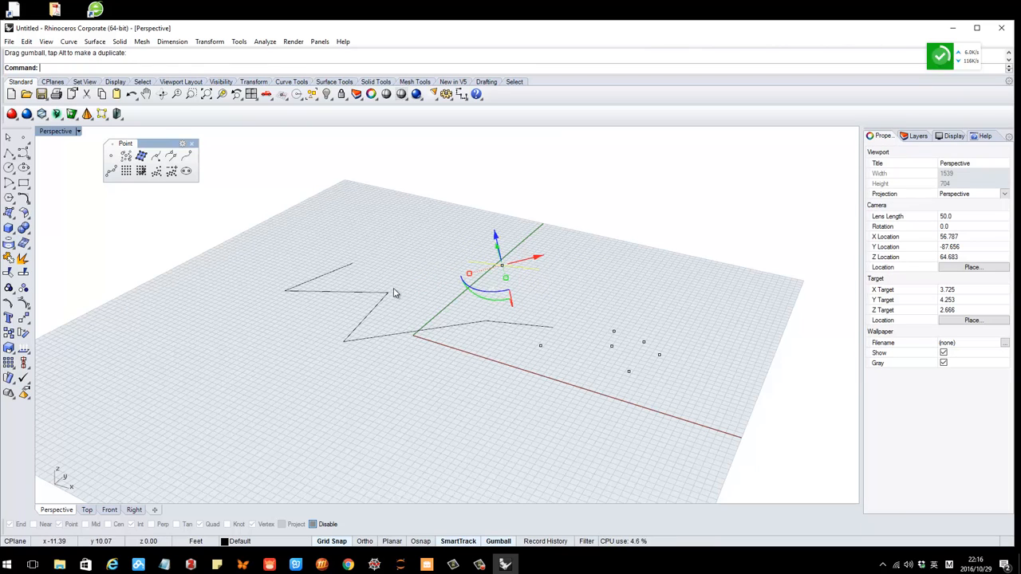
{"action": "left_click", "coordinate": [252, 266]}
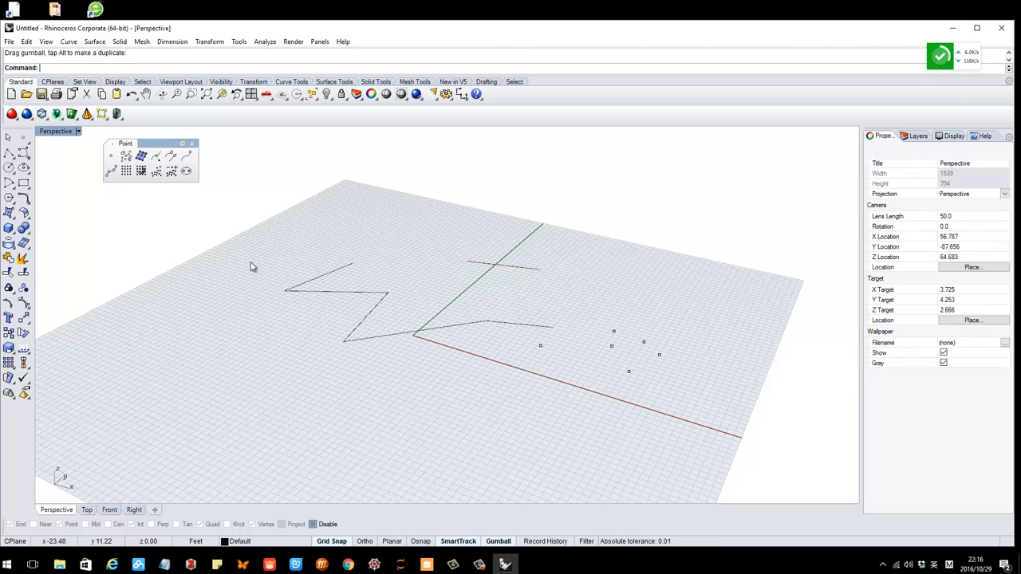
Draw a corner-to-corner rectangle on the ground plane beyond the open end of the zigzag polyline
{"action": "left_click", "coordinate": [21, 183]}
{"action": "left_click", "coordinate": [188, 286]}
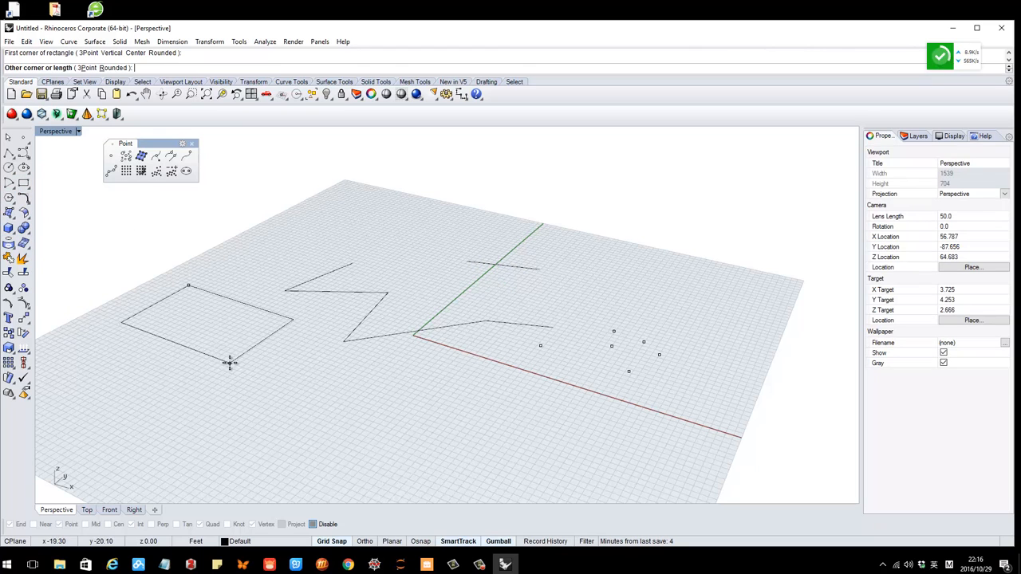
{"action": "left_click", "coordinate": [162, 363]}
Scale the rectangle down to a much smaller one using the gumball scale handles
{"action": "left_click", "coordinate": [180, 348]}
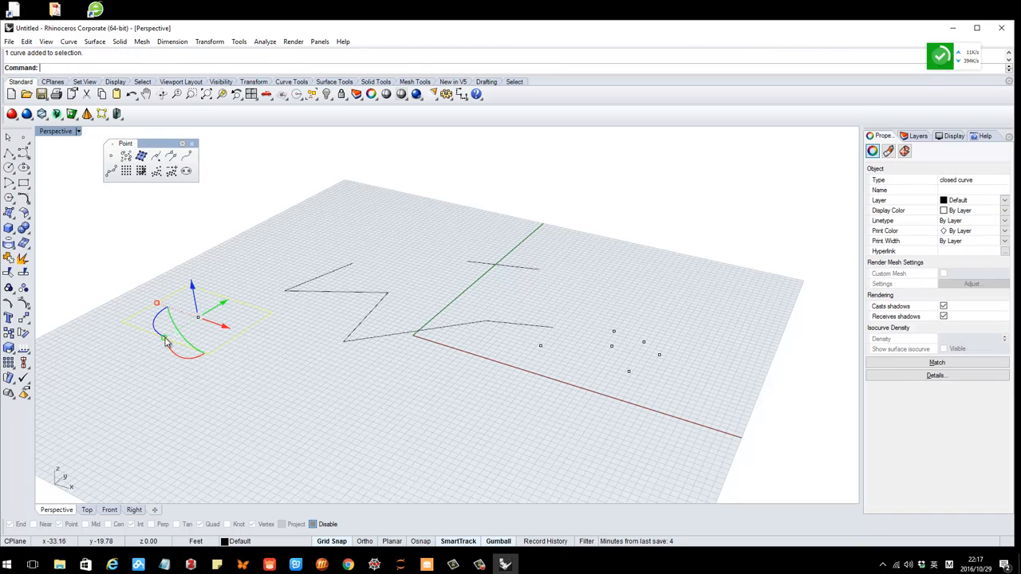
{"action": "left_click_drag", "start_coordinate": [166, 341], "coordinate": [191, 337]}
{"action": "left_click", "coordinate": [256, 358]}
{"action": "scroll", "coordinate": [267, 353], "scroll_direction": "down", "scroll_amount": 4}
{"action": "mouse_move", "coordinate": [272, 353]}
{"action": "right_mouse_down"}
{"action": "mouse_move", "coordinate": [276, 344]}
{"action": "mouse_move", "coordinate": [277, 354]}
{"action": "right_mouse_up"}
{"action": "left_click", "coordinate": [238, 334]}
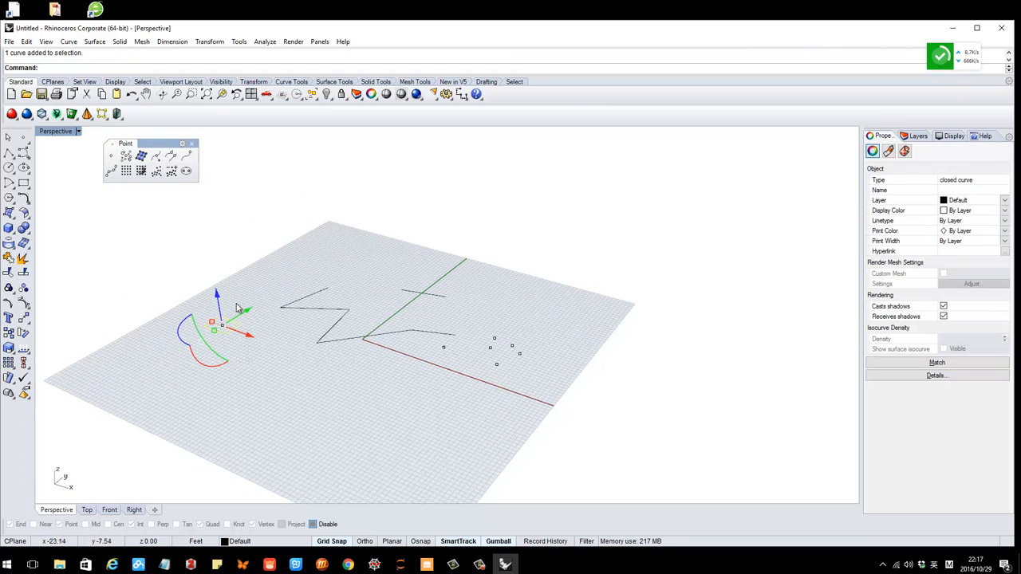
Select all the drawn curves and points together, copy them to the clipboard and clear the selection
{"action": "left_click_drag", "start_coordinate": [166, 259], "coordinate": [608, 428]}
{"action": "key", "text": "ctrl+c"}
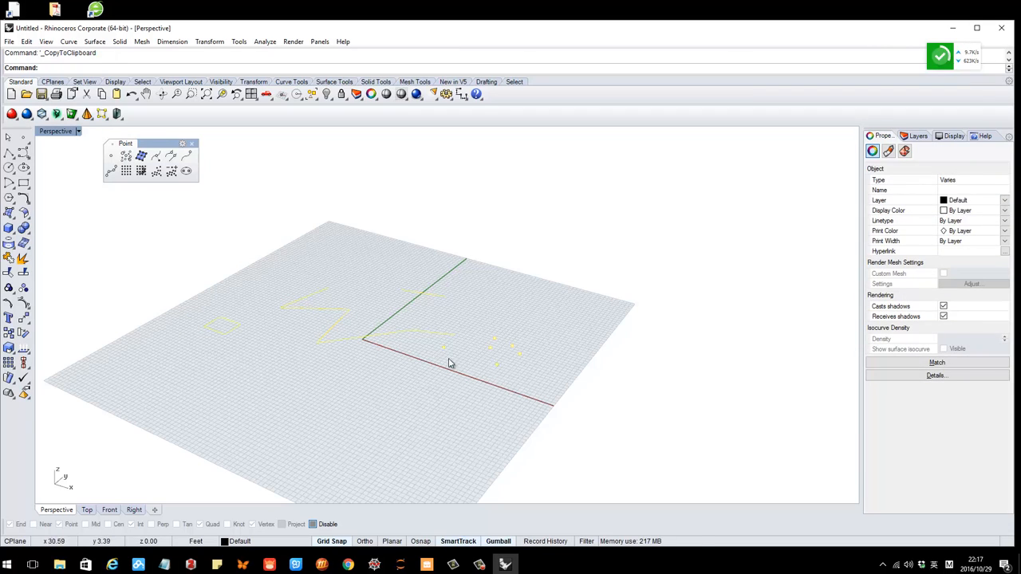
{"action": "left_click", "coordinate": [368, 242]}
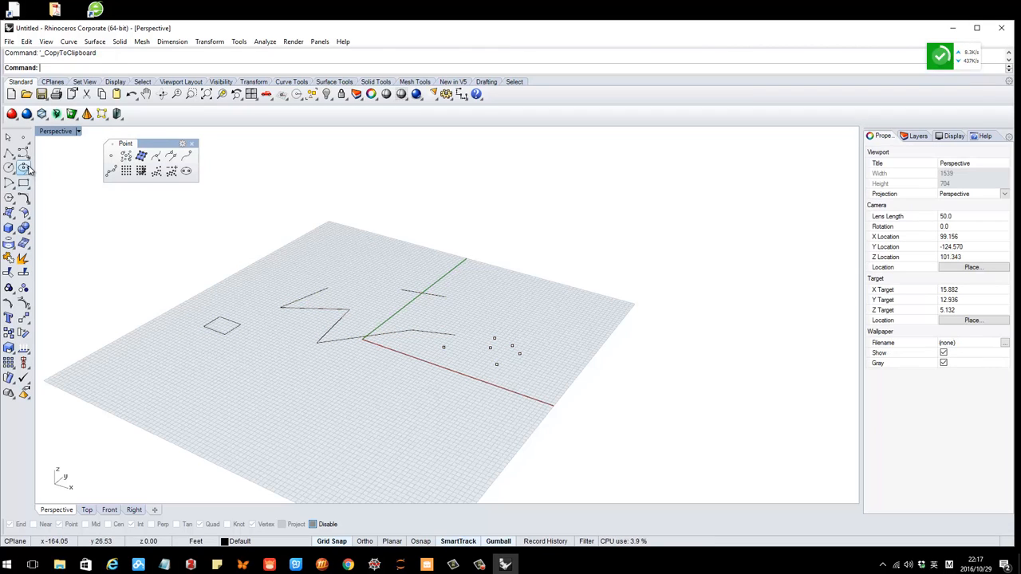
Detach the Curve tools as a floating toolbar and draw a wavy degree 3 control point curve with eight alternating points in front of the polyline
{"action": "left_click", "coordinate": [27, 159]}
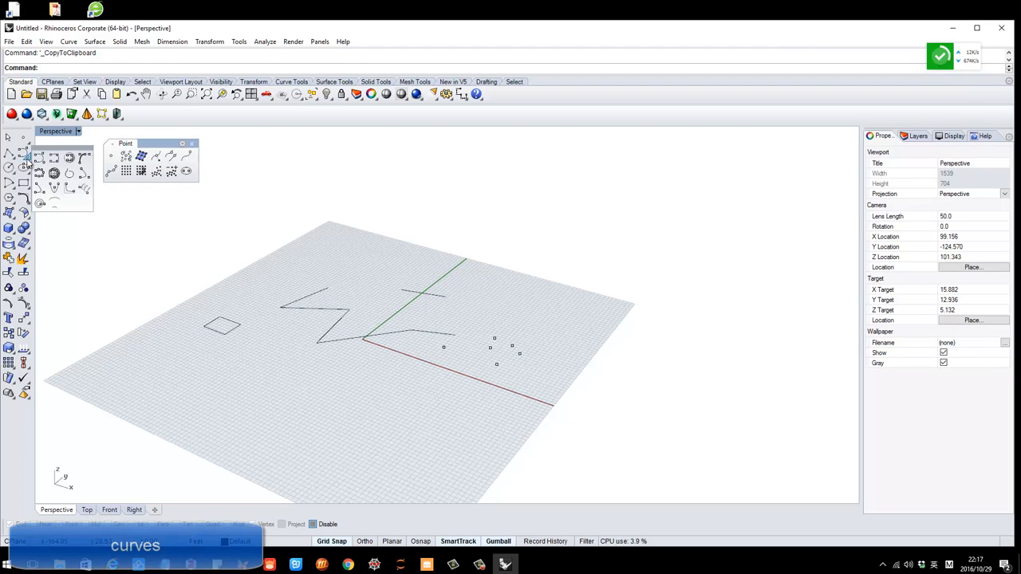
{"action": "left_click_drag", "start_coordinate": [56, 153], "coordinate": [441, 153]}
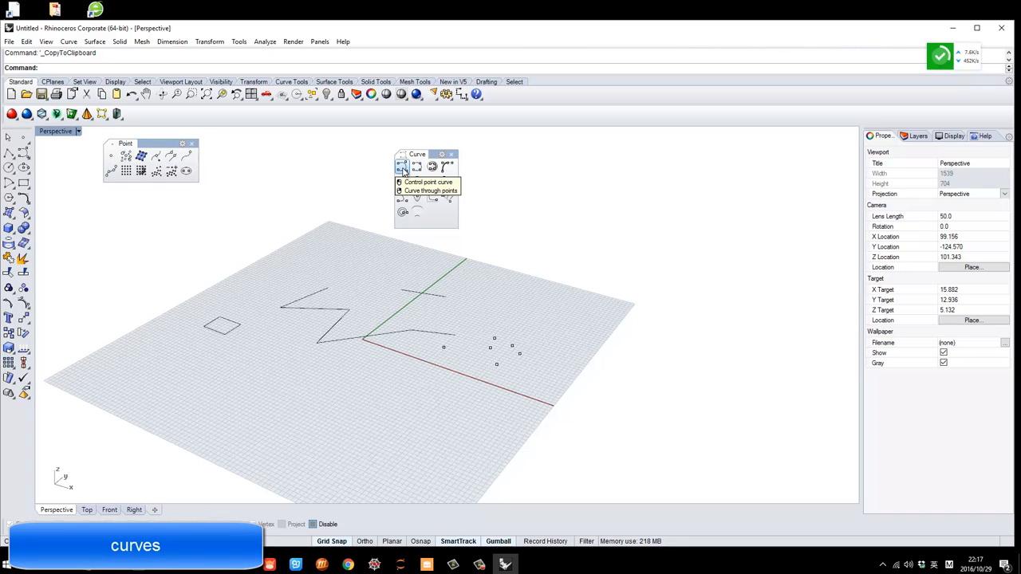
{"action": "left_click", "coordinate": [403, 169]}
{"action": "scroll", "coordinate": [239, 381], "scroll_direction": "up", "scroll_amount": 2}
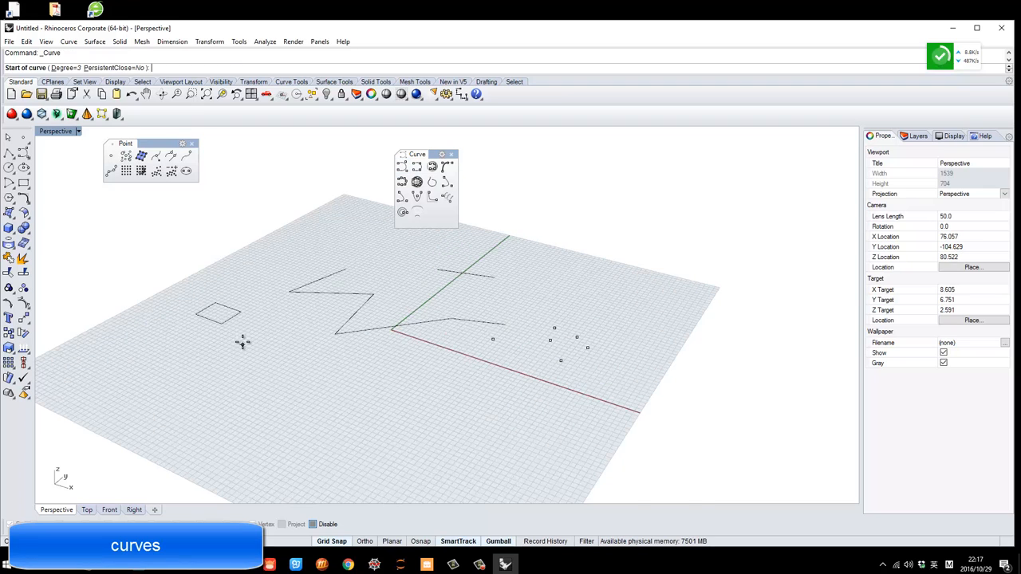
{"action": "left_click", "coordinate": [242, 343]}
{"action": "left_click", "coordinate": [220, 429]}
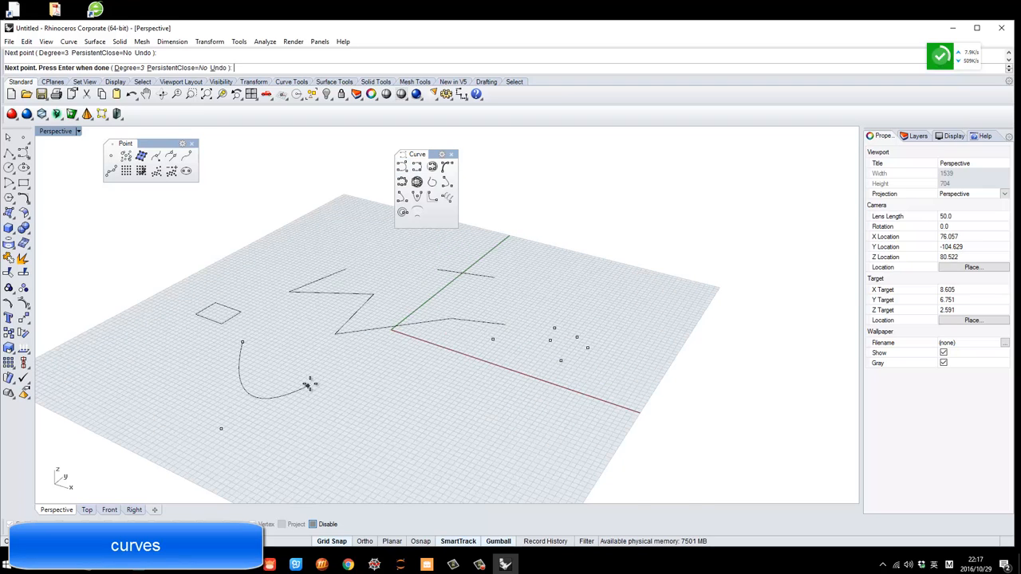
{"action": "left_click", "coordinate": [318, 361]}
{"action": "left_click", "coordinate": [322, 440]}
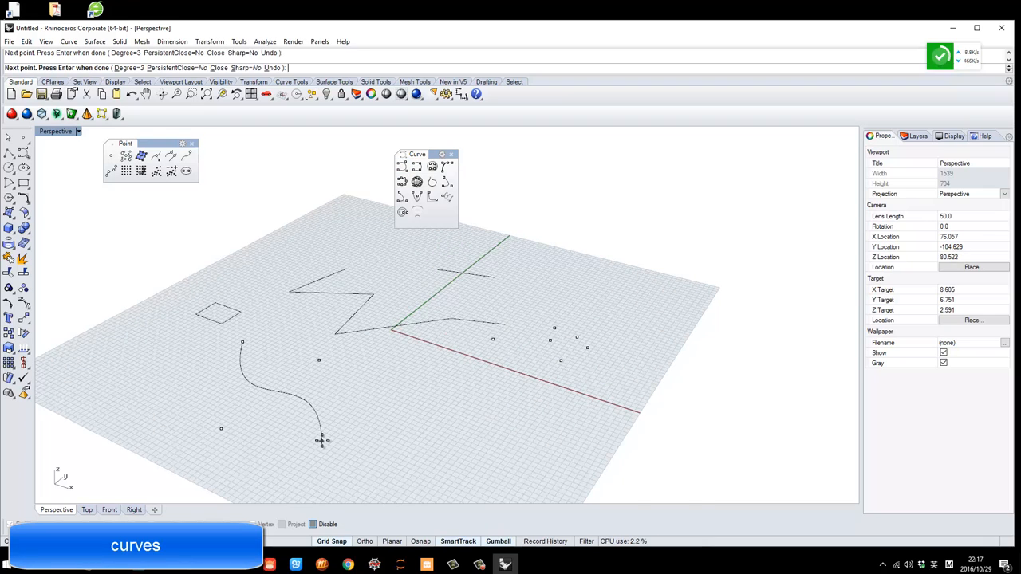
{"action": "left_click", "coordinate": [391, 368]}
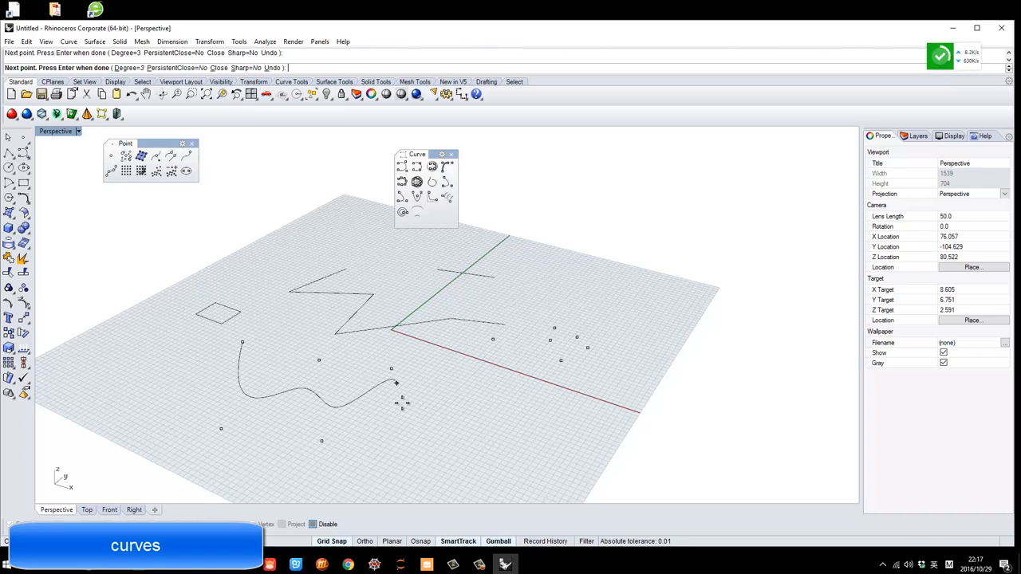
{"action": "left_click", "coordinate": [404, 449]}
{"action": "left_click", "coordinate": [486, 381]}
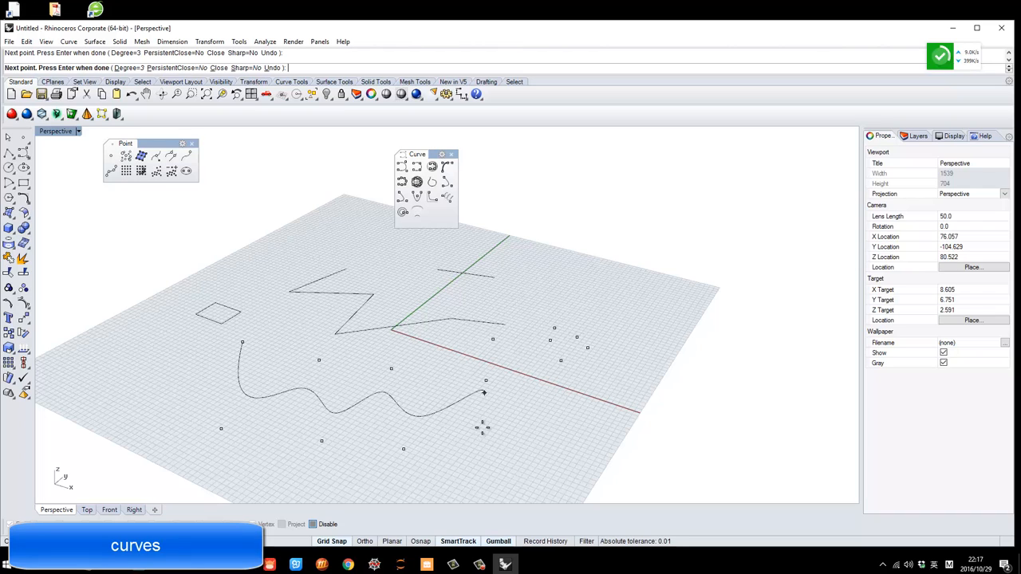
{"action": "left_click", "coordinate": [484, 444]}
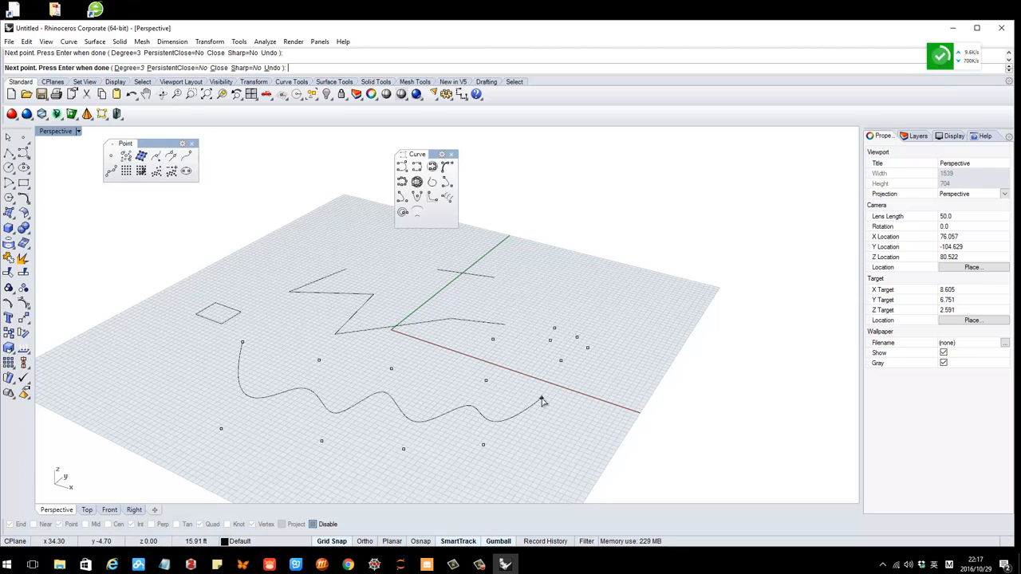
{"action": "right_click", "coordinate": [542, 399]}
Finish the wavy control point curve, check it by selecting it and clear the selection again
{"action": "scroll", "coordinate": [501, 402], "scroll_direction": "down", "scroll_amount": 4}
{"action": "right_click_drag", "start_coordinate": [502, 403], "coordinate": [432, 405]}
{"action": "scroll", "coordinate": [432, 405], "scroll_direction": "up", "scroll_amount": 2}
{"action": "left_click", "coordinate": [444, 409]}
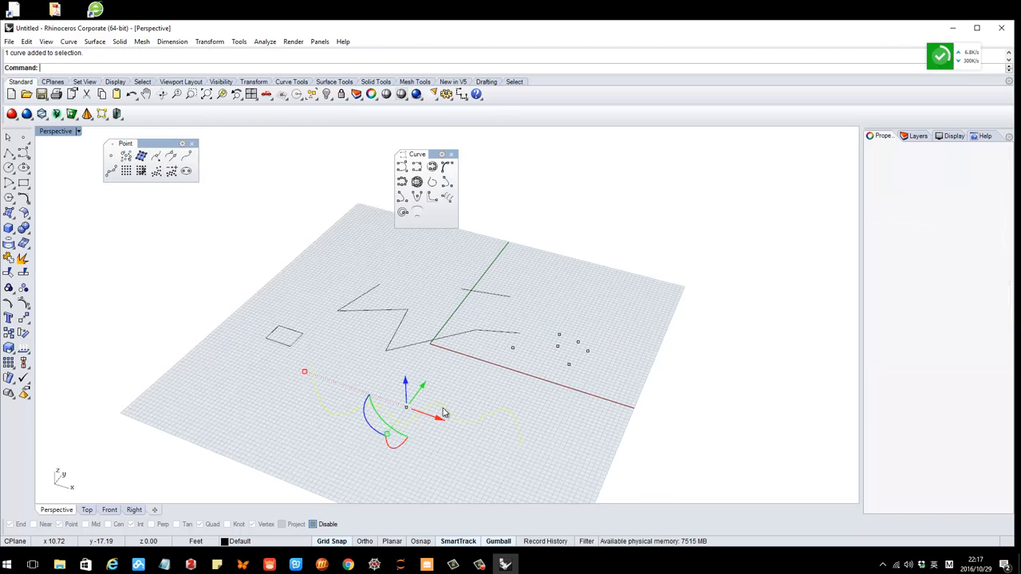
{"action": "left_click", "coordinate": [471, 394]}
{"action": "left_click", "coordinate": [451, 416]}
{"action": "left_click", "coordinate": [476, 407]}
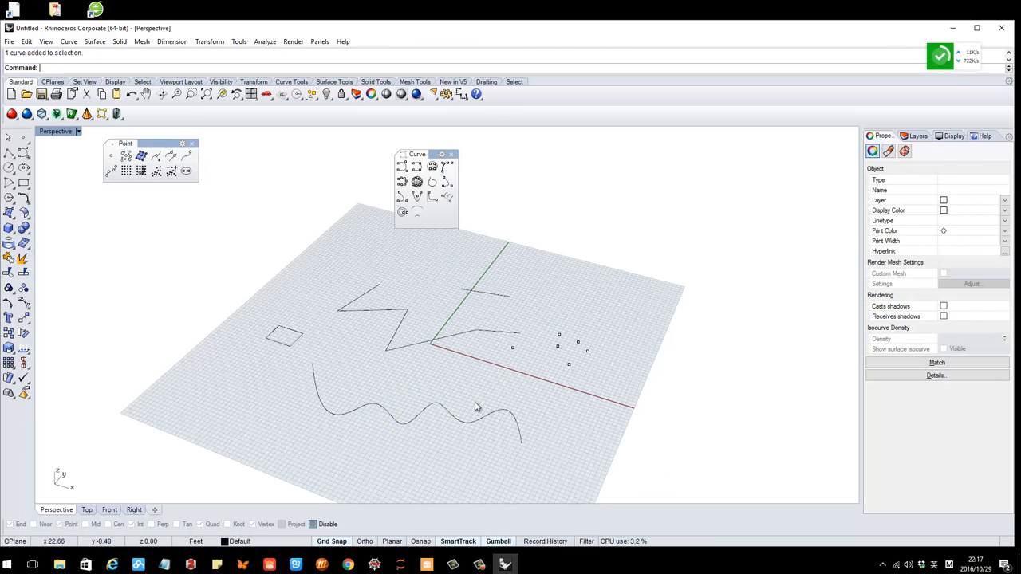
{"action": "mouse_move", "coordinate": [475, 406]}
{"action": "right_mouse_down"}
{"action": "mouse_move", "coordinate": [474, 383]}
{"action": "mouse_move", "coordinate": [476, 391]}
{"action": "right_mouse_up"}
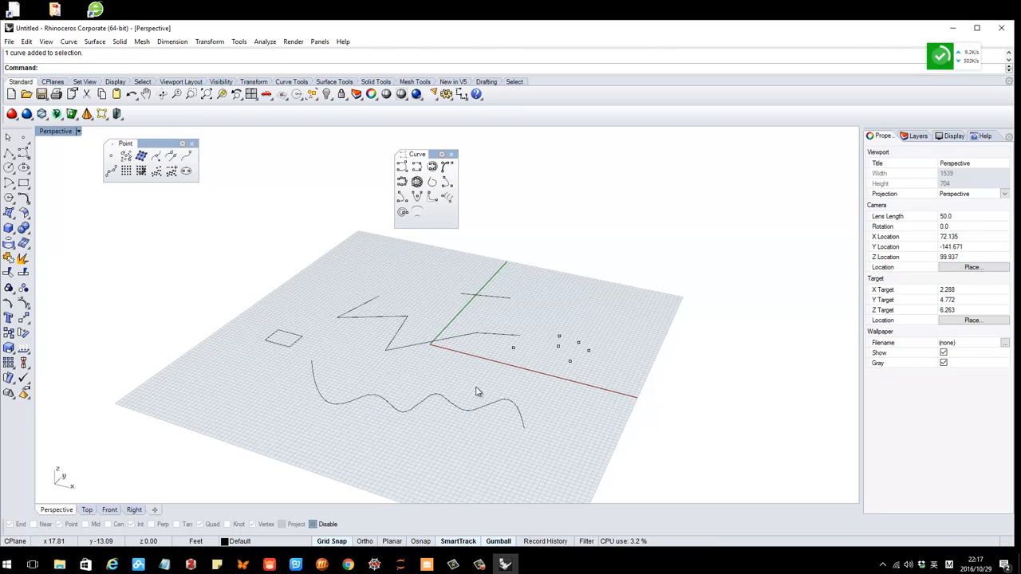
Start an interpolated degree 3 curve near the wavy curve's end and place eight winding points out past the ground grid's edge
{"action": "left_click", "coordinate": [417, 168]}
{"action": "right_click_drag", "start_coordinate": [539, 311], "coordinate": [540, 317]}
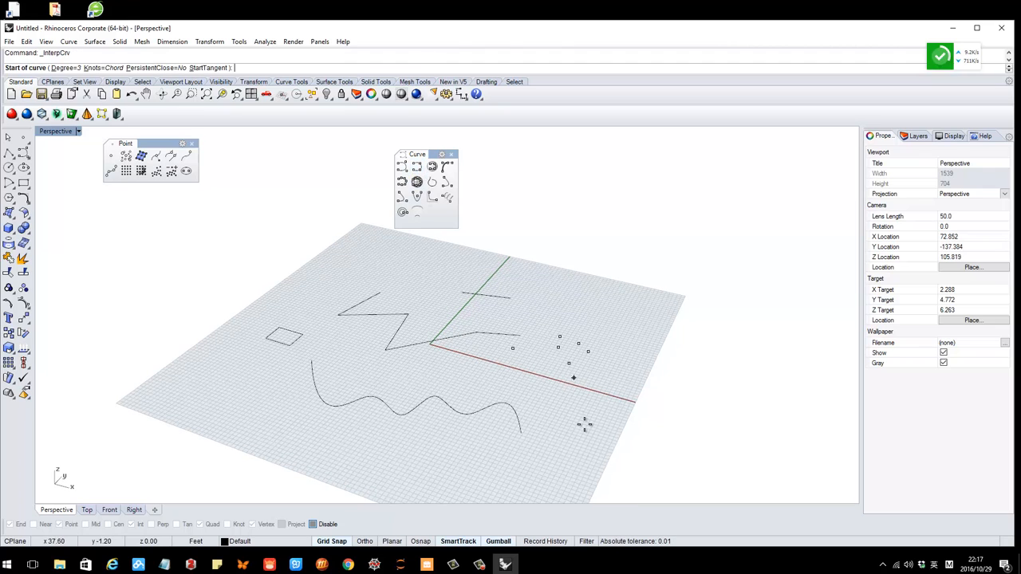
{"action": "left_click", "coordinate": [556, 388]}
{"action": "left_click", "coordinate": [567, 435]}
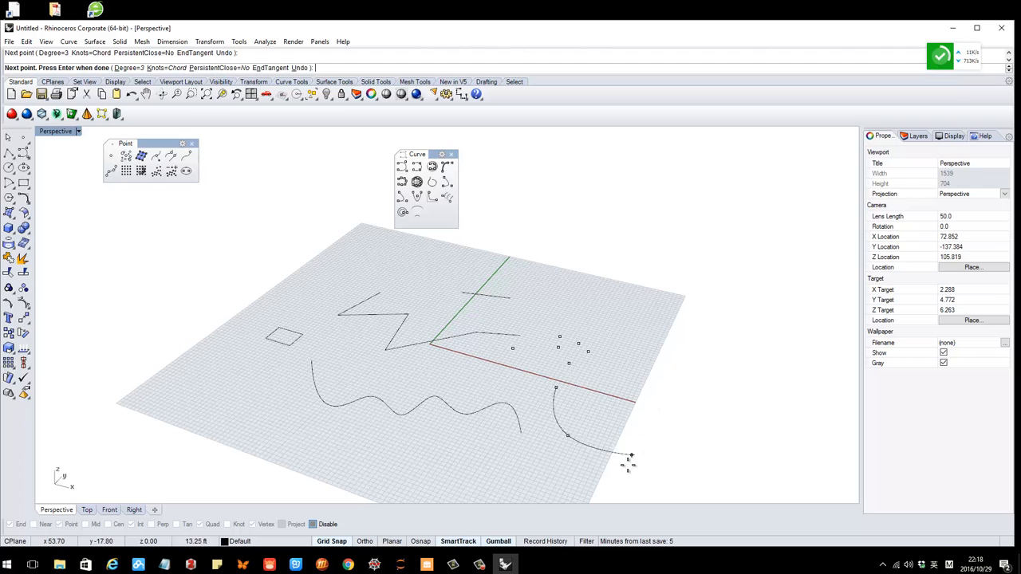
{"action": "left_click", "coordinate": [634, 412]}
{"action": "left_click", "coordinate": [638, 349]}
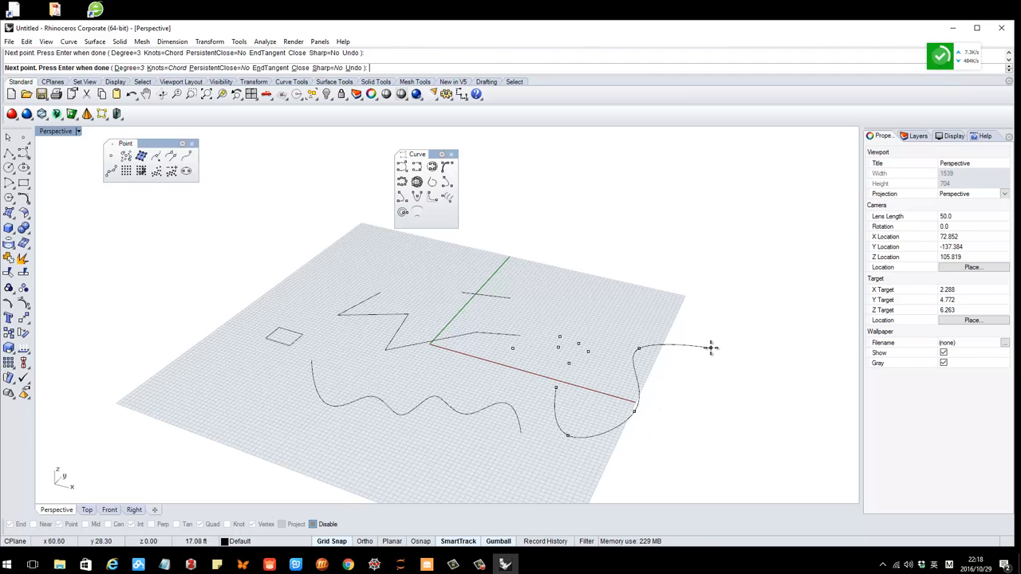
{"action": "left_click", "coordinate": [710, 347]}
{"action": "left_click", "coordinate": [693, 410]}
{"action": "left_click", "coordinate": [771, 437]}
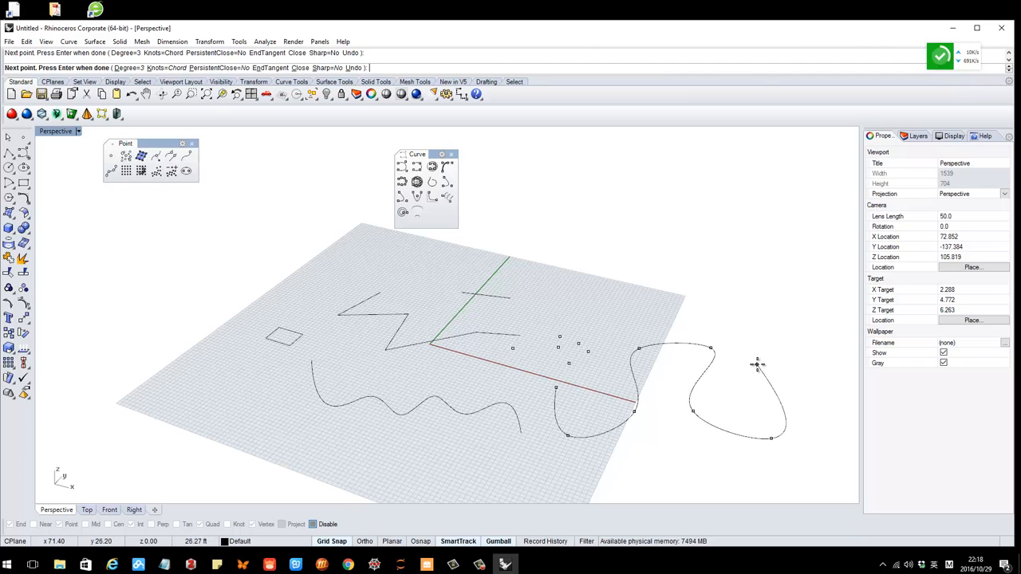
{"action": "left_click", "coordinate": [757, 364]}
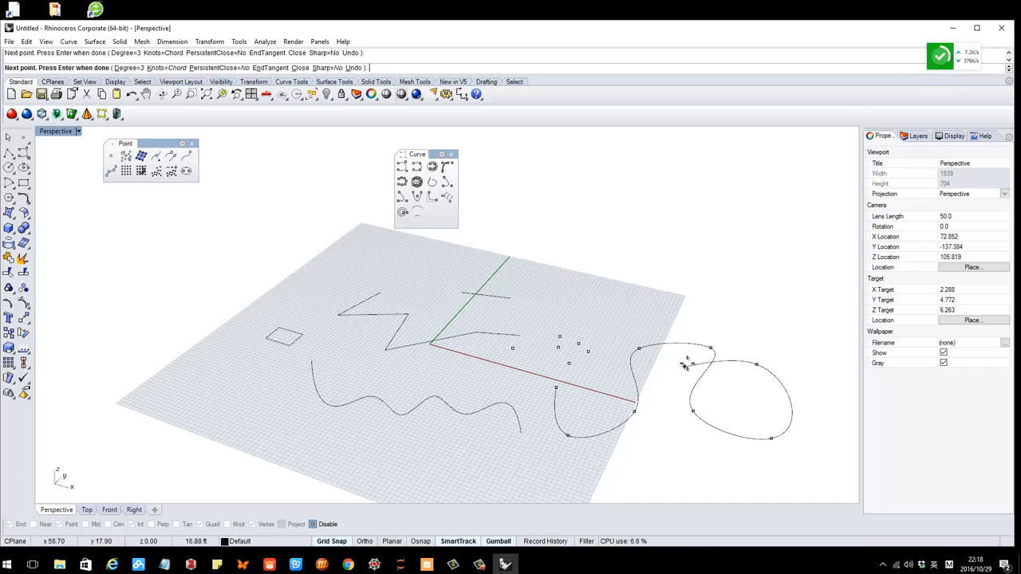
Continue the interpolated curve with a tight small bend and wide turns back onto the grid, and finish it as an open curve
{"action": "scroll", "coordinate": [718, 363], "scroll_direction": "up", "scroll_amount": 2}
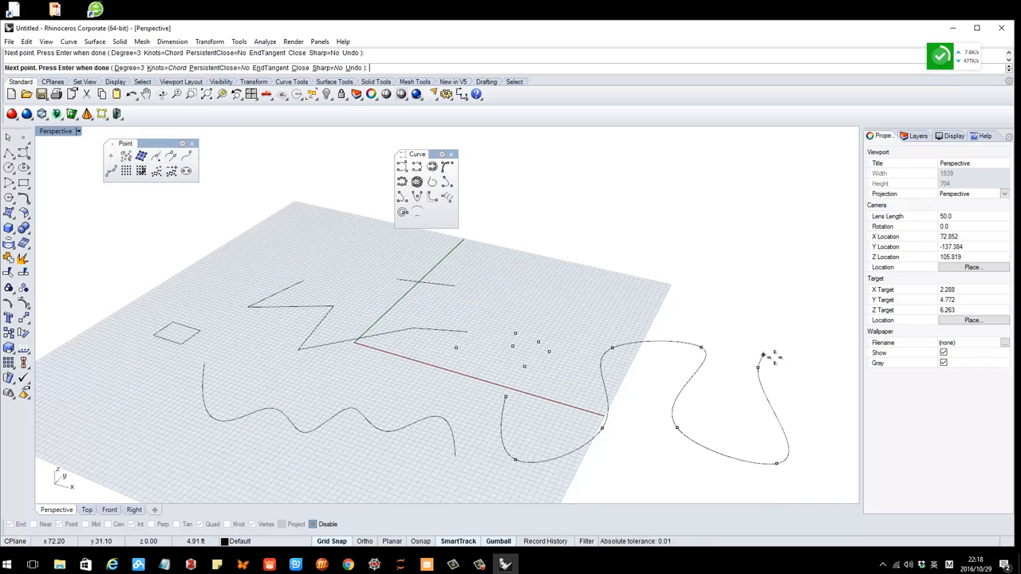
{"action": "right_click_drag", "start_coordinate": [719, 351], "coordinate": [767, 365]}
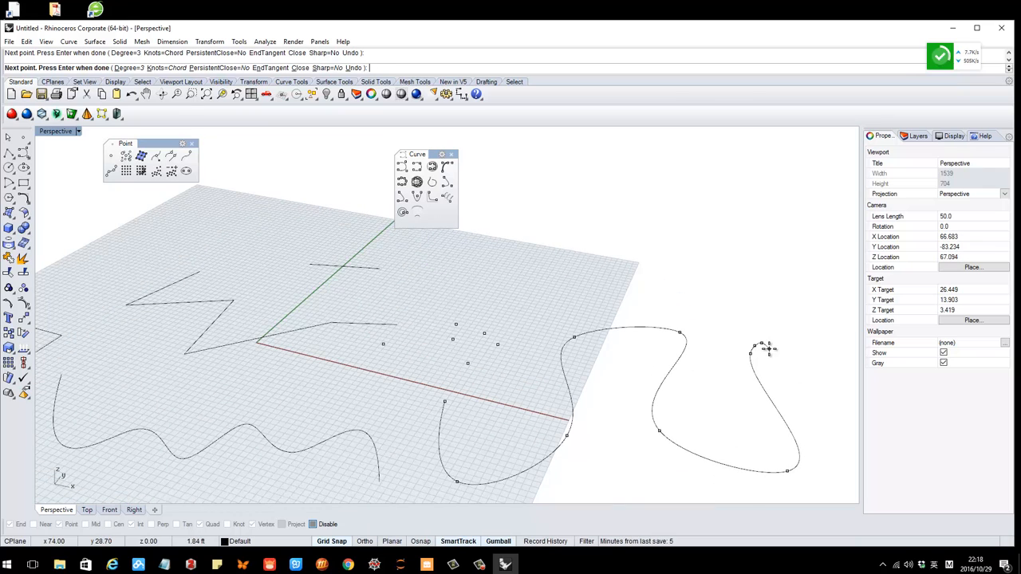
{"action": "left_click", "coordinate": [769, 348]}
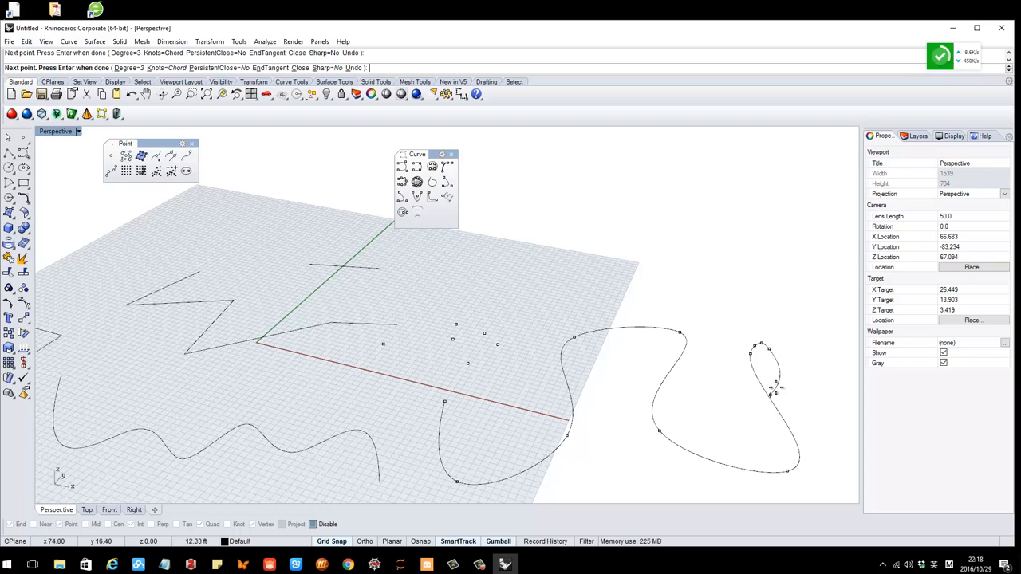
{"action": "left_click", "coordinate": [779, 306]}
{"action": "left_click", "coordinate": [671, 303]}
{"action": "left_click", "coordinate": [656, 247]}
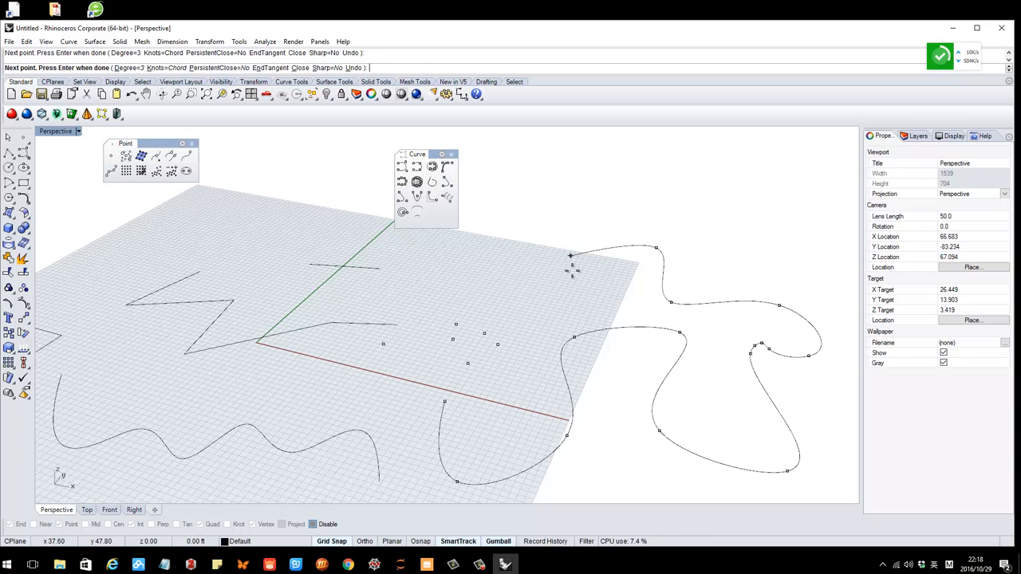
{"action": "left_click", "coordinate": [570, 255]}
{"action": "left_click", "coordinate": [623, 266]}
{"action": "left_click", "coordinate": [585, 294]}
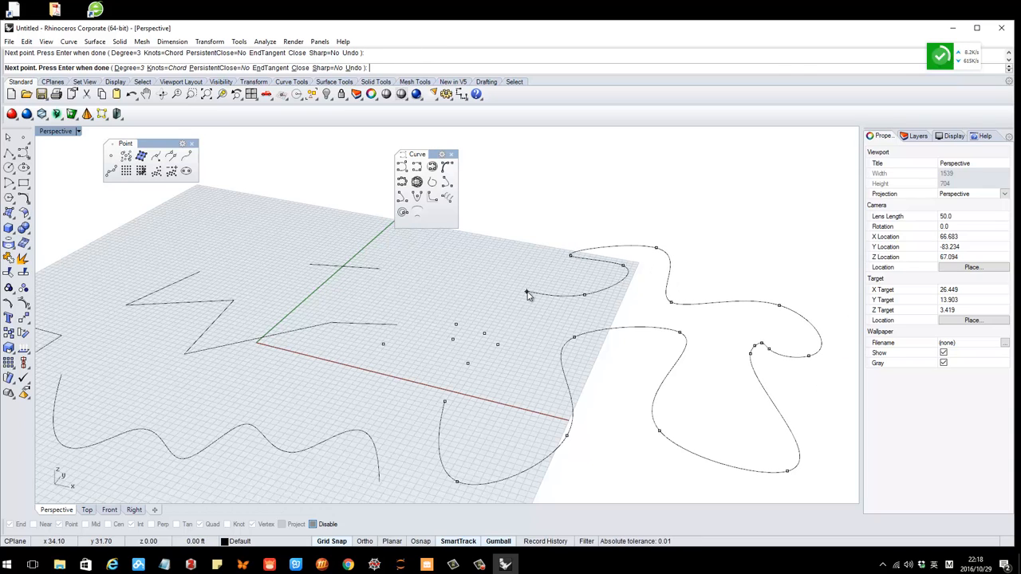
{"action": "right_click", "coordinate": [527, 293]}
{"action": "scroll", "coordinate": [580, 319], "scroll_direction": "down", "scroll_amount": 8}
{"action": "right_click_drag", "start_coordinate": [623, 334], "coordinate": [613, 364]}
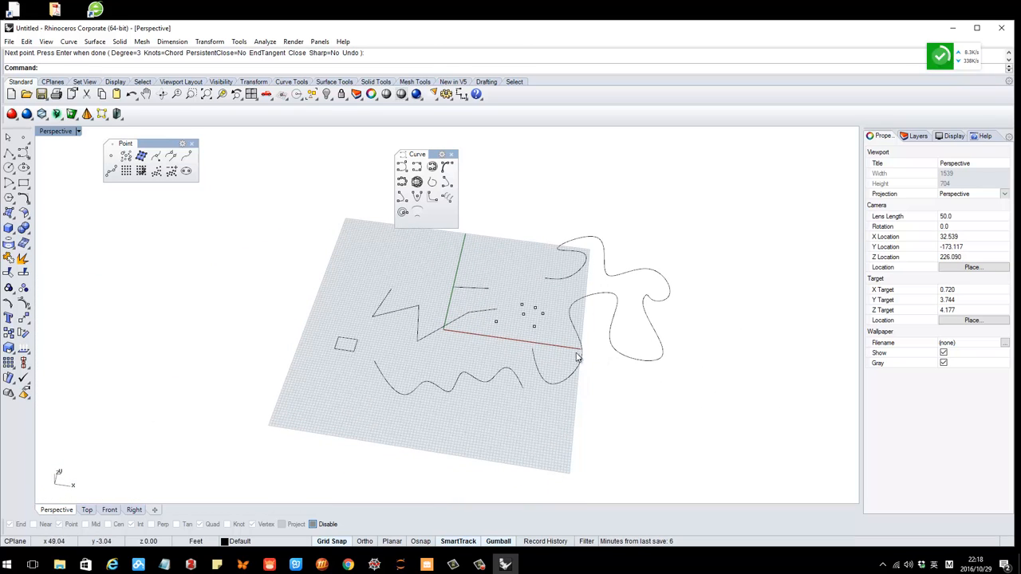
Move the wavy curve along X with the gumball until it extends past the grid's edge, and copy it to the clipboard
{"action": "left_click", "coordinate": [515, 372]}
{"action": "left_click", "coordinate": [497, 408]}
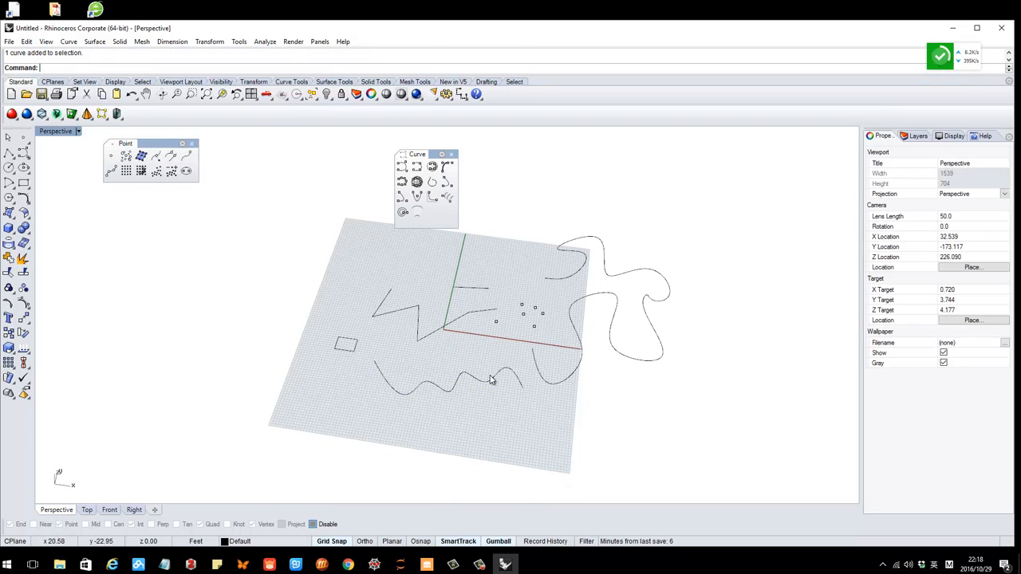
{"action": "left_click", "coordinate": [488, 381]}
{"action": "left_click_drag", "start_coordinate": [489, 385], "coordinate": [662, 410]}
{"action": "key", "text": "ctrl+c"}
{"action": "mouse_move", "coordinate": [667, 434]}
{"action": "right_mouse_down"}
{"action": "mouse_move", "coordinate": [659, 404]}
{"action": "mouse_move", "coordinate": [553, 376]}
{"action": "right_mouse_up"}
{"action": "left_click", "coordinate": [452, 380]}
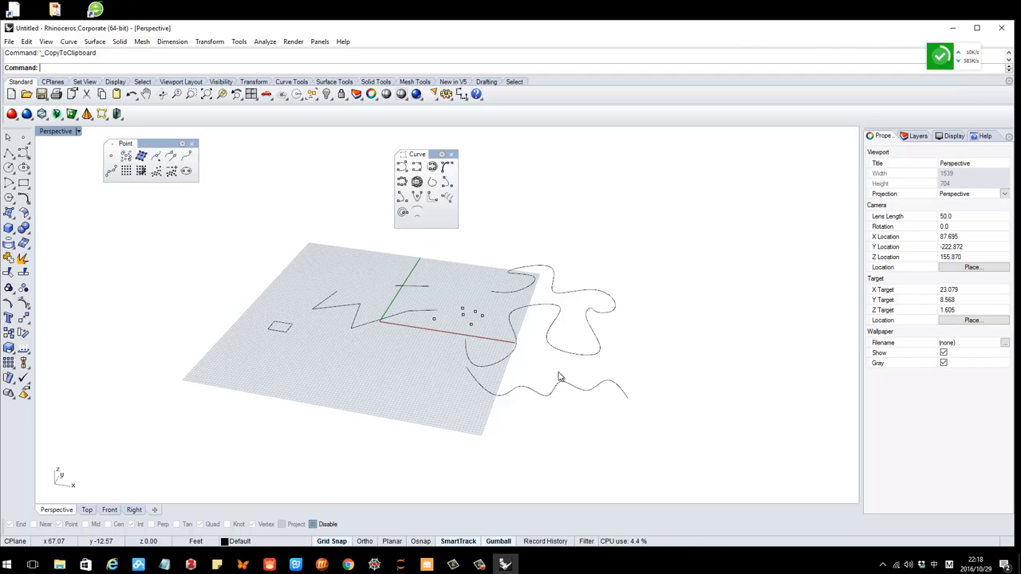
{"action": "left_click", "coordinate": [559, 386]}
{"action": "left_click", "coordinate": [544, 376]}
{"action": "mouse_move", "coordinate": [544, 375]}
{"action": "right_mouse_down"}
{"action": "mouse_move", "coordinate": [549, 358]}
{"action": "mouse_move", "coordinate": [477, 330]}
{"action": "right_mouse_up"}
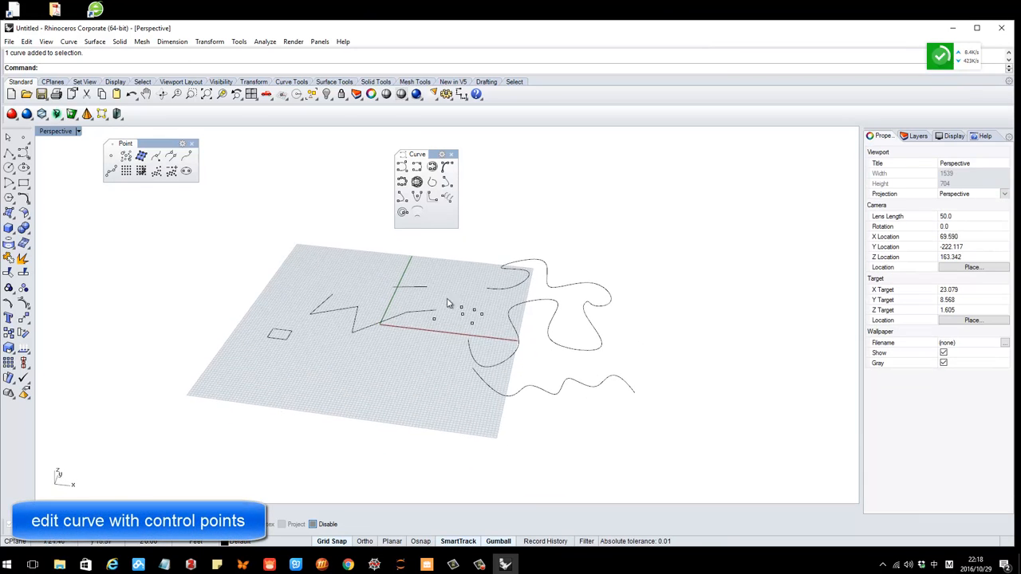
Select the cluster of five points, copy it to the clipboard and move it along X next to the zigzag polyline
{"action": "left_click_drag", "start_coordinate": [447, 293], "coordinate": [486, 325]}
{"action": "key", "text": "ctrl+c"}
{"action": "right_click_drag", "start_coordinate": [484, 320], "coordinate": [485, 323]}
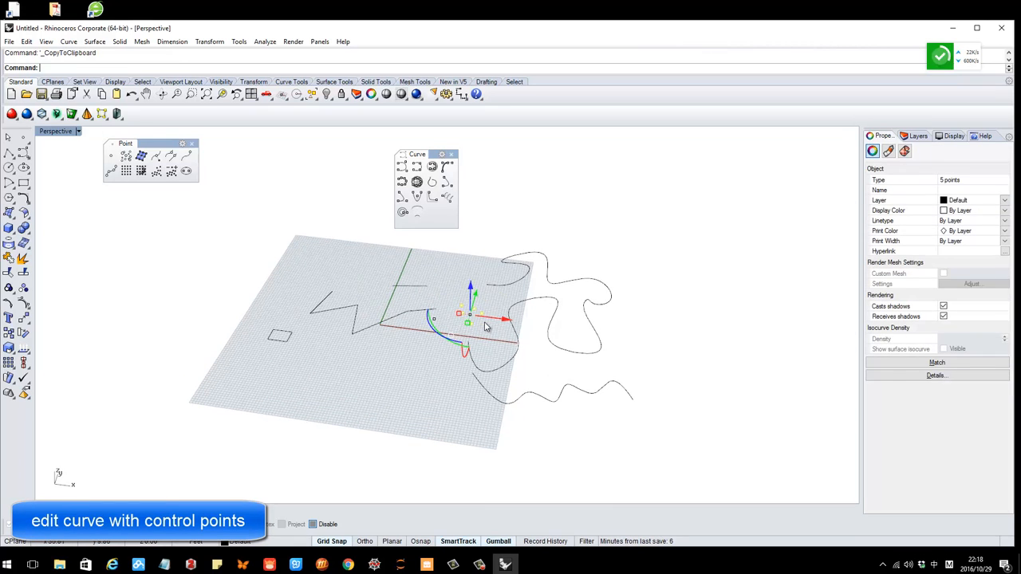
{"action": "left_click_drag", "start_coordinate": [479, 319], "coordinate": [376, 306]}
{"action": "left_click", "coordinate": [469, 347]}
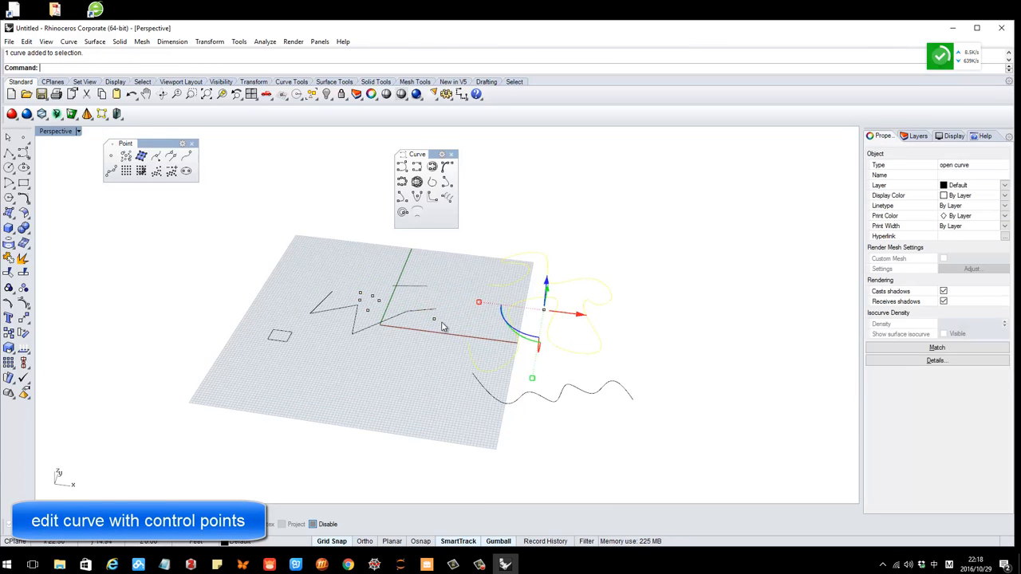
{"action": "key", "text": "Escape"}
Select the winding interpolated curve and turn on its control points
{"action": "left_click", "coordinate": [550, 318]}
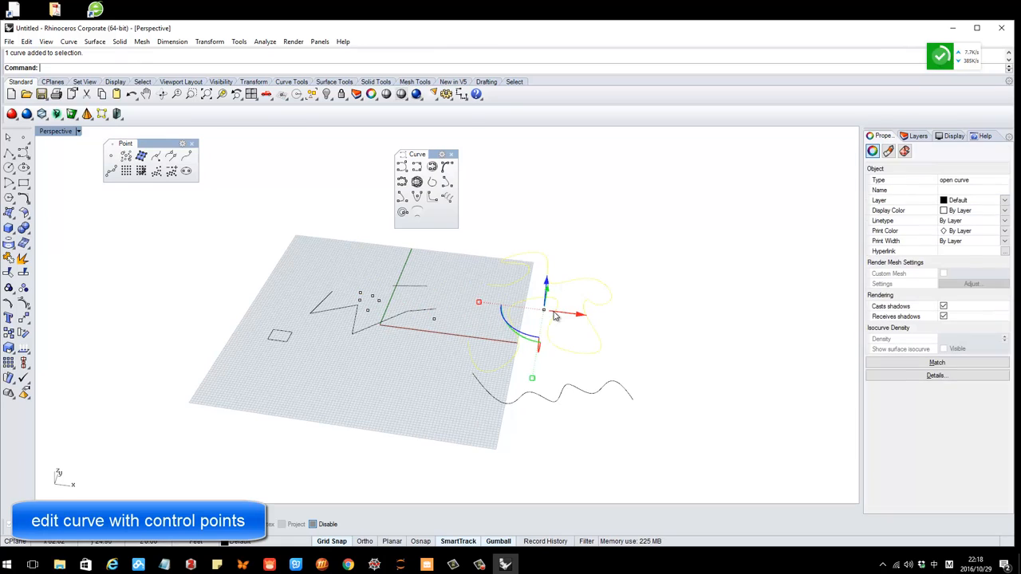
{"action": "left_click", "coordinate": [24, 306]}
{"action": "scroll", "coordinate": [620, 356], "scroll_direction": "up", "scroll_amount": 3}
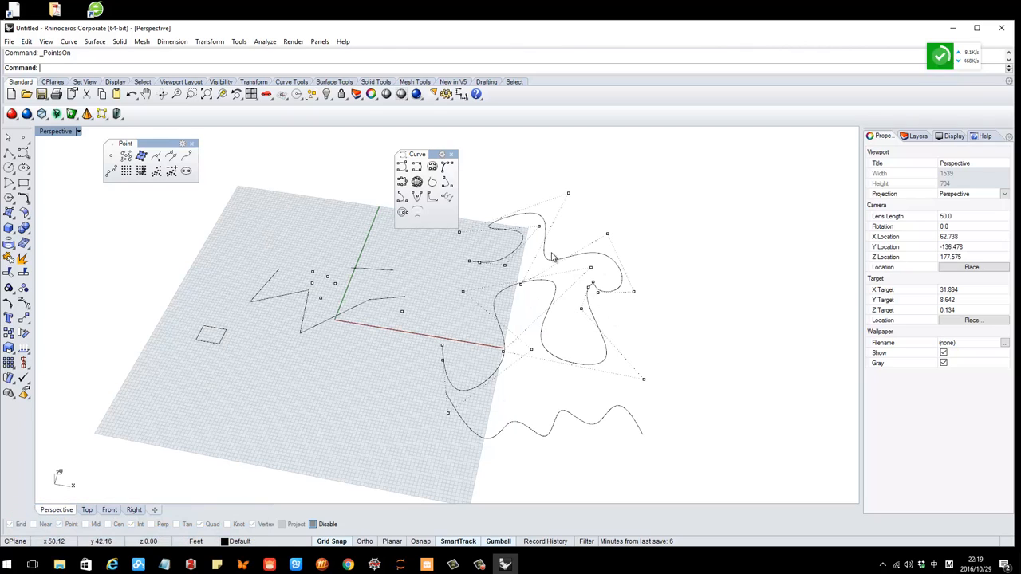
Move the control point at the curve's lower outer corner inward along X and up along Y with the gumball
{"action": "left_click", "coordinate": [647, 382]}
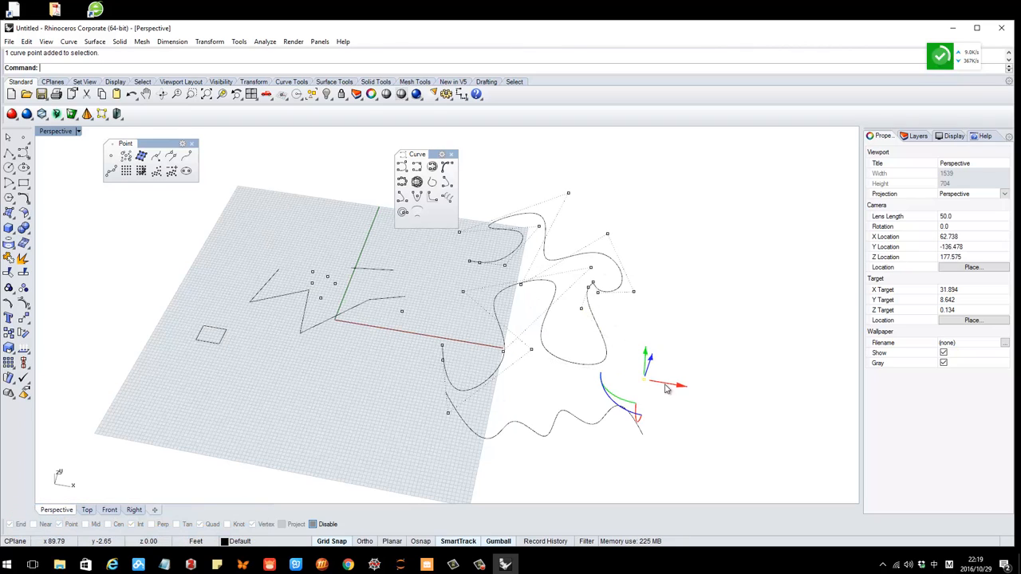
{"action": "left_click_drag", "start_coordinate": [676, 391], "coordinate": [614, 389]}
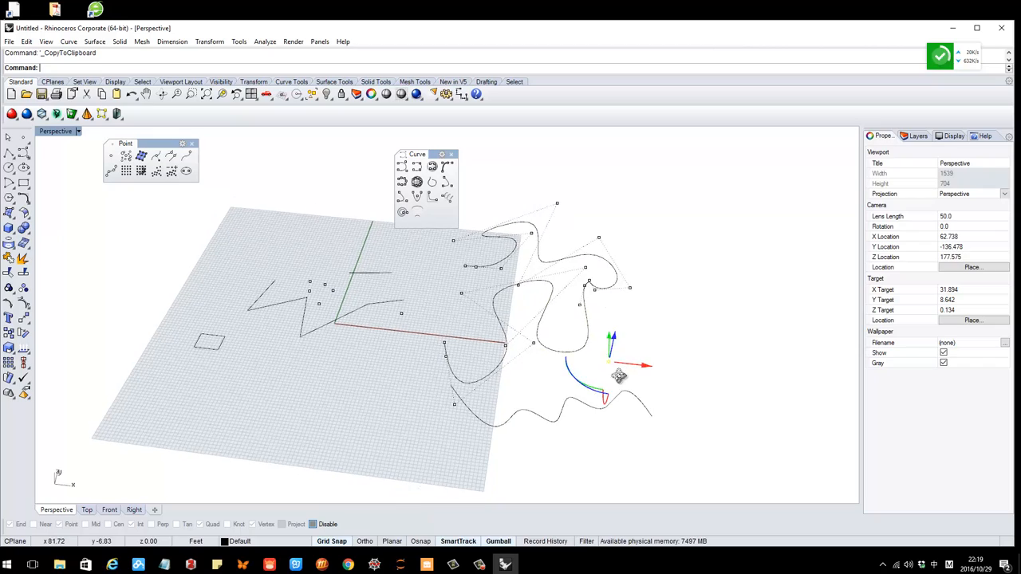
{"action": "right_click_drag", "start_coordinate": [615, 388], "coordinate": [604, 359]}
{"action": "left_click_drag", "start_coordinate": [604, 356], "coordinate": [610, 313]}
{"action": "left_click", "coordinate": [625, 348]}
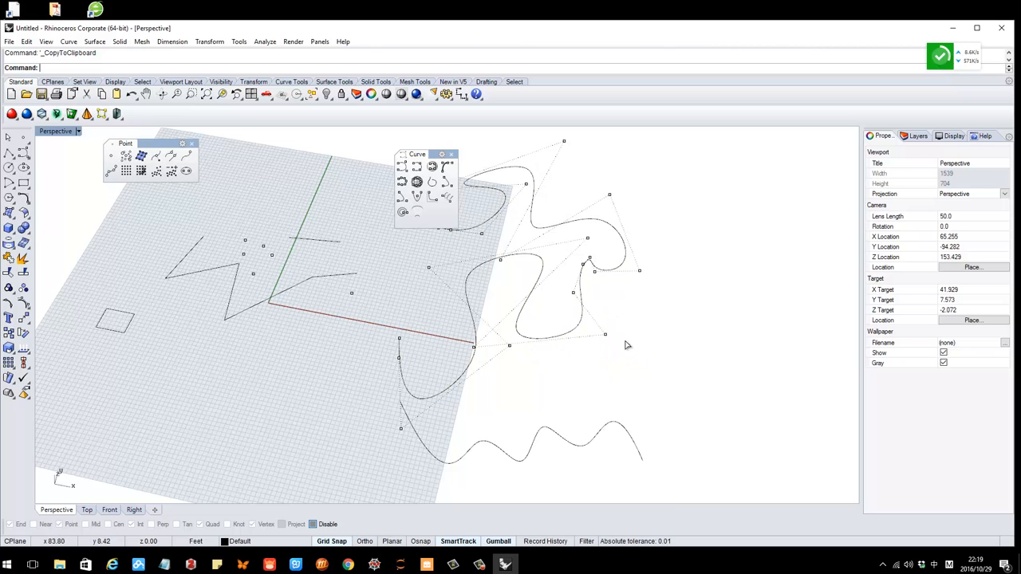
Select the two neighbouring control points on the lower outer lobe and shift them together with the gumball
{"action": "right_click_drag", "start_coordinate": [608, 352], "coordinate": [537, 353]}
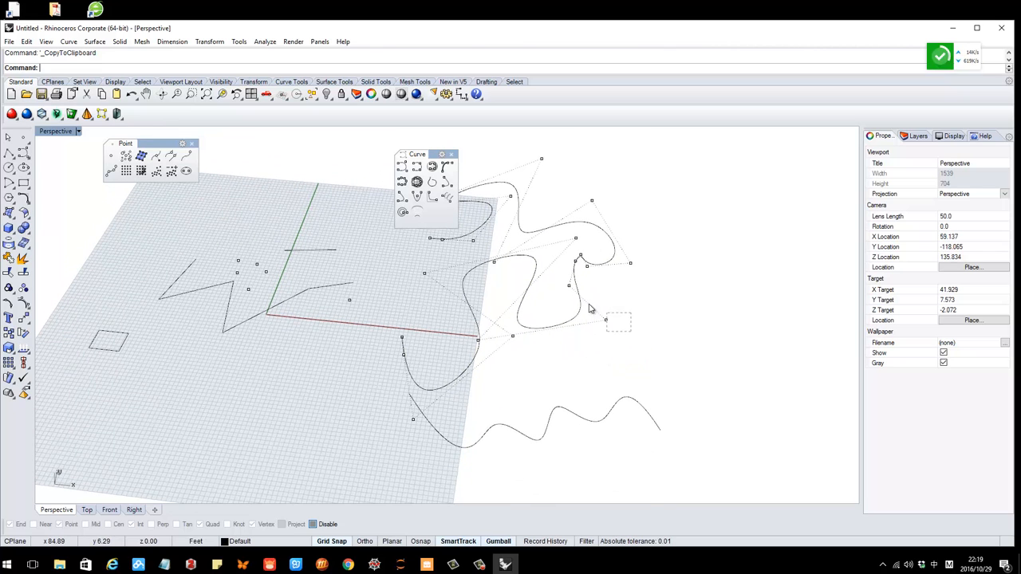
{"action": "left_click_drag", "start_coordinate": [591, 309], "coordinate": [558, 285]}
{"action": "right_click_drag", "start_coordinate": [611, 314], "coordinate": [569, 340]}
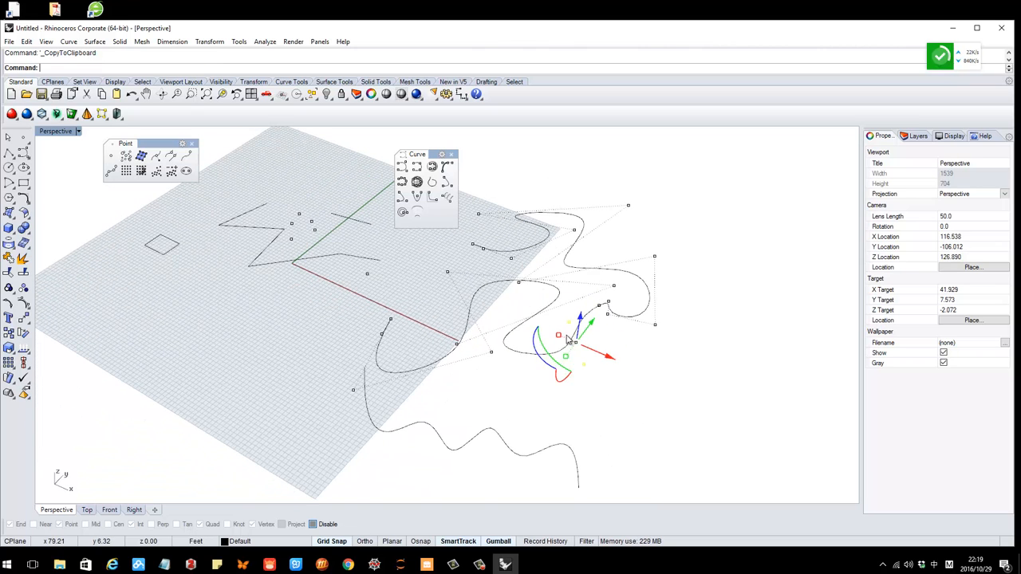
{"action": "mouse_move", "coordinate": [590, 327]}
{"action": "left_mouse_down"}
{"action": "mouse_move", "coordinate": [572, 350]}
{"action": "mouse_move", "coordinate": [609, 329]}
{"action": "mouse_move", "coordinate": [603, 338]}
{"action": "left_mouse_up"}
{"action": "mouse_move", "coordinate": [528, 378]}
{"action": "right_mouse_down"}
{"action": "mouse_move", "coordinate": [547, 379]}
{"action": "mouse_move", "coordinate": [534, 378]}
{"action": "right_mouse_up"}
Move the control point near the end of the red axis along Y to reshape the lobe, and turn off the control points
{"action": "left_click", "coordinate": [462, 347]}
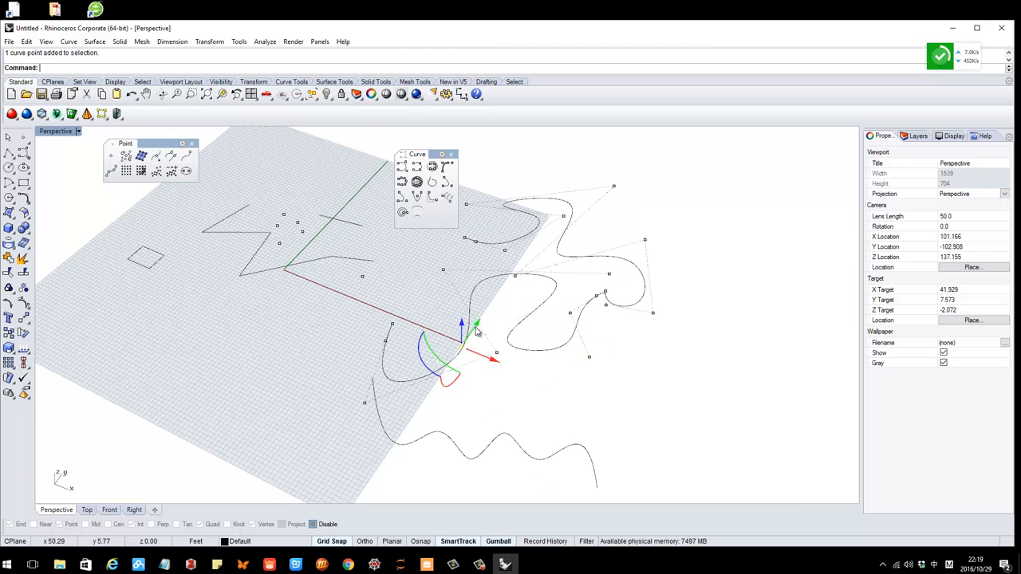
{"action": "left_click_drag", "start_coordinate": [476, 329], "coordinate": [519, 306]}
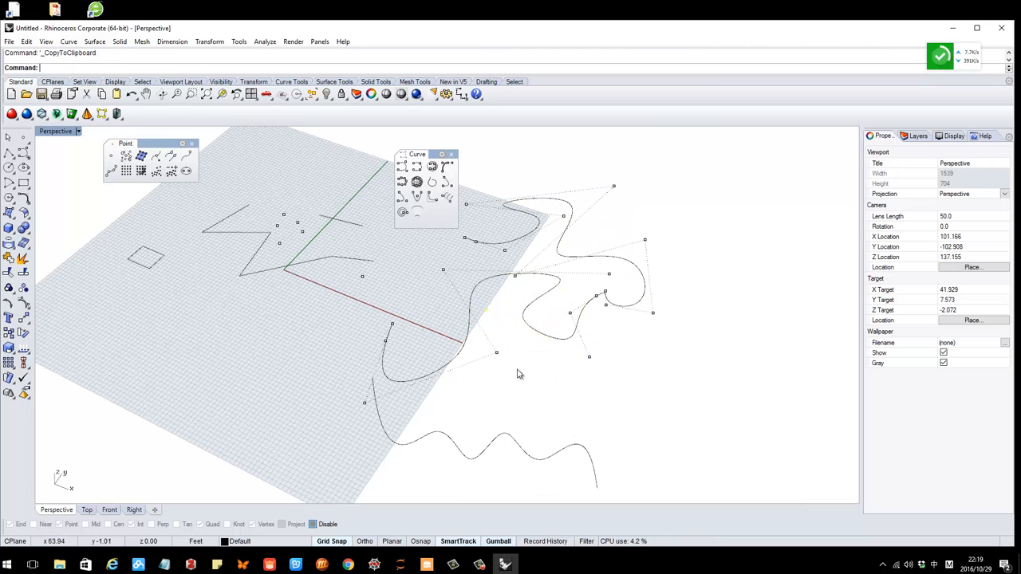
{"action": "key", "text": "Escape"}
{"action": "scroll", "coordinate": [654, 384], "scroll_direction": "down", "scroll_amount": 4}
{"action": "mouse_move", "coordinate": [584, 322]}
{"action": "right_mouse_down"}
{"action": "mouse_move", "coordinate": [625, 358]}
{"action": "mouse_move", "coordinate": [647, 358]}
{"action": "mouse_move", "coordinate": [646, 379]}
{"action": "mouse_move", "coordinate": [572, 308]}
{"action": "right_mouse_up"}
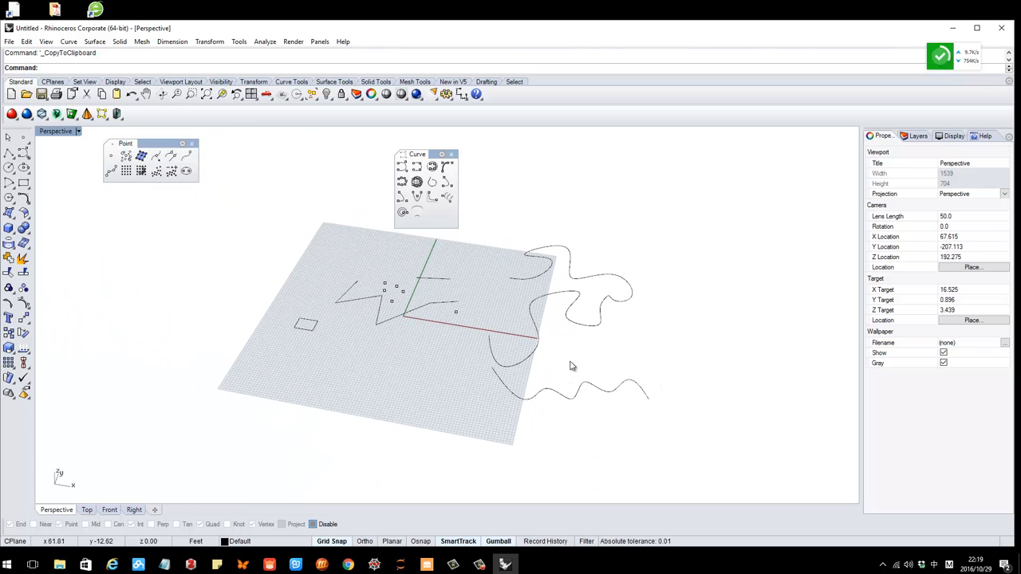
Select the wavy curve and turn on its control points
{"action": "left_click", "coordinate": [585, 397]}
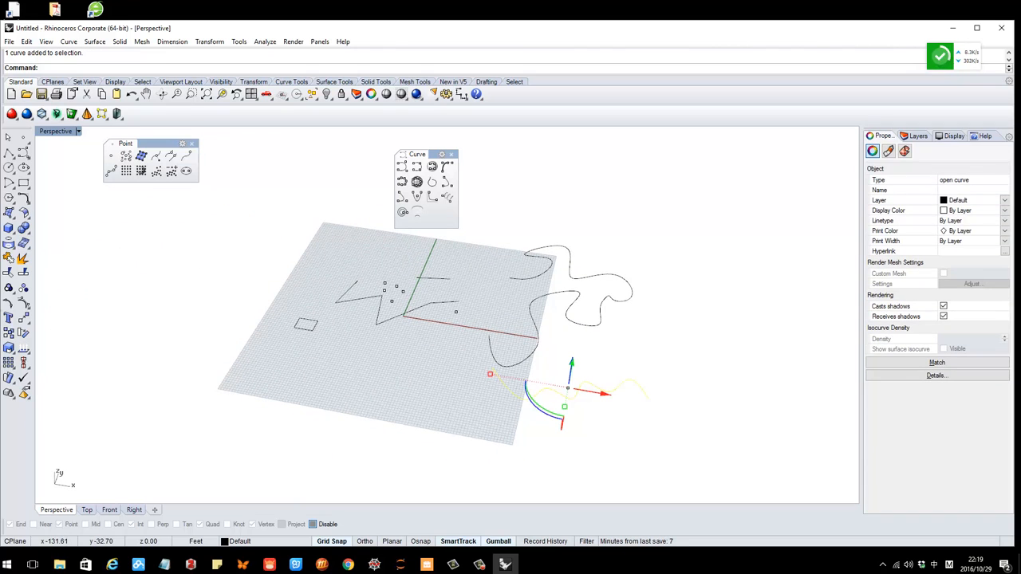
{"action": "left_click", "coordinate": [24, 305]}
{"action": "right_click_drag", "start_coordinate": [547, 417], "coordinate": [626, 437]}
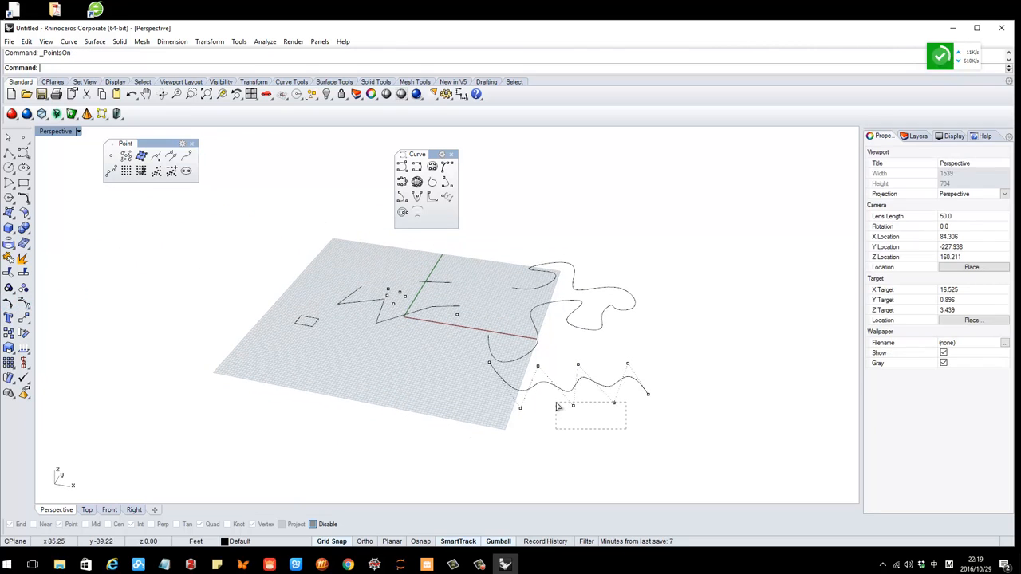
Try to rotate two of the wavy curve's front control points together with the gumball
{"action": "left_click_drag", "start_coordinate": [557, 403], "coordinate": [556, 402]}
{"action": "right_click", "coordinate": [571, 433]}
{"action": "left_click", "coordinate": [590, 430]}
{"action": "left_click", "coordinate": [583, 432]}
{"action": "left_click", "coordinate": [559, 455]}
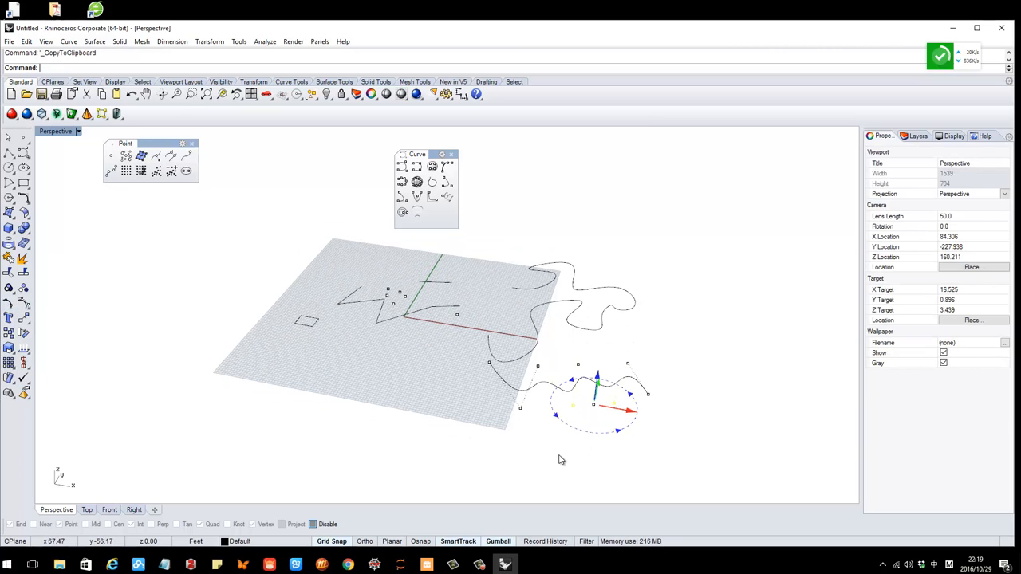
Move the wavy curve's middle front control point outward along Y with the gumball to deepen that wave, and clear the selection
{"action": "left_click_drag", "start_coordinate": [582, 440], "coordinate": [565, 405]}
{"action": "right_click_drag", "start_coordinate": [571, 415], "coordinate": [616, 340]}
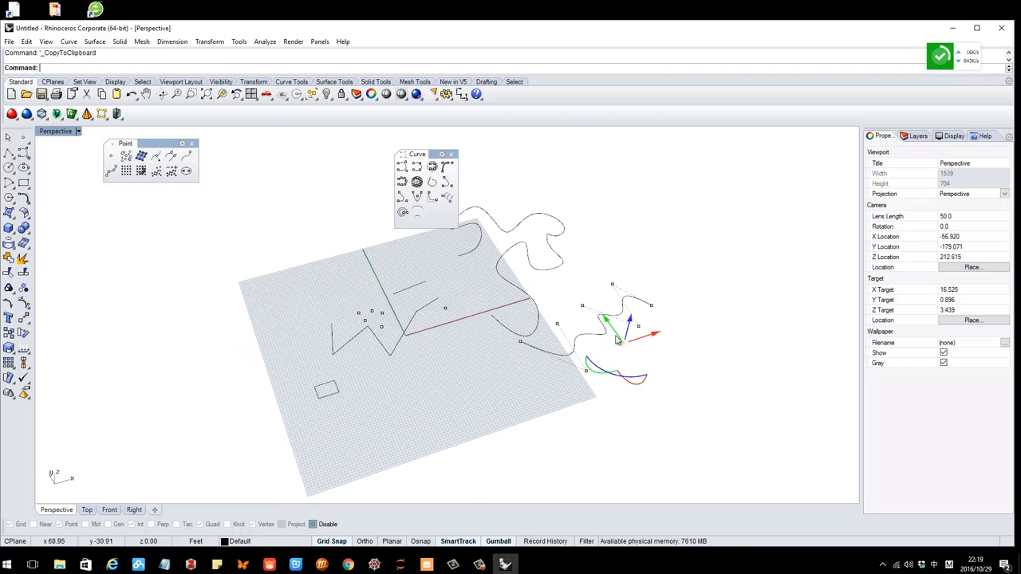
{"action": "left_click_drag", "start_coordinate": [615, 335], "coordinate": [628, 355]}
{"action": "left_click", "coordinate": [601, 408]}
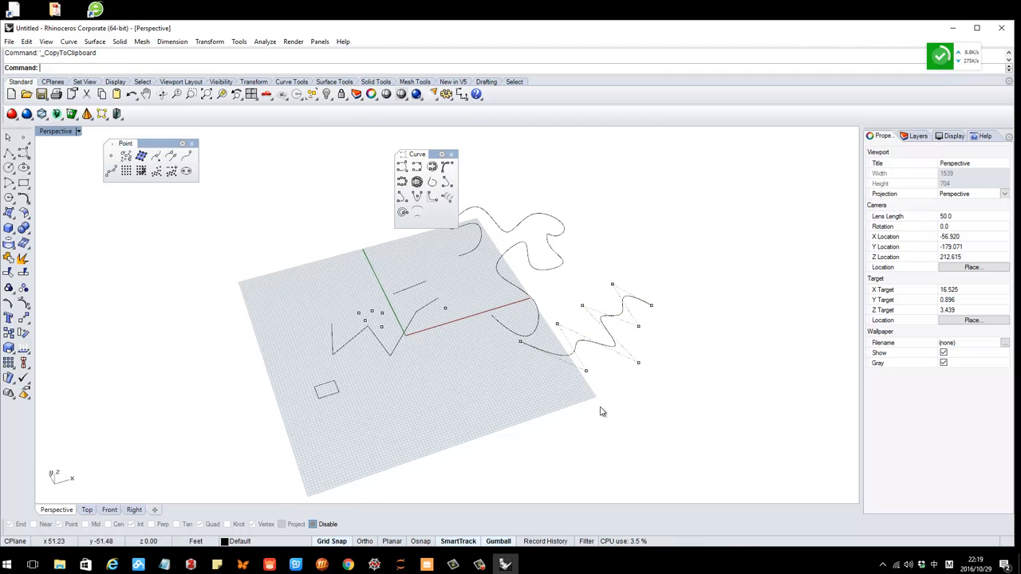
{"action": "right_click_drag", "start_coordinate": [601, 412], "coordinate": [560, 391]}
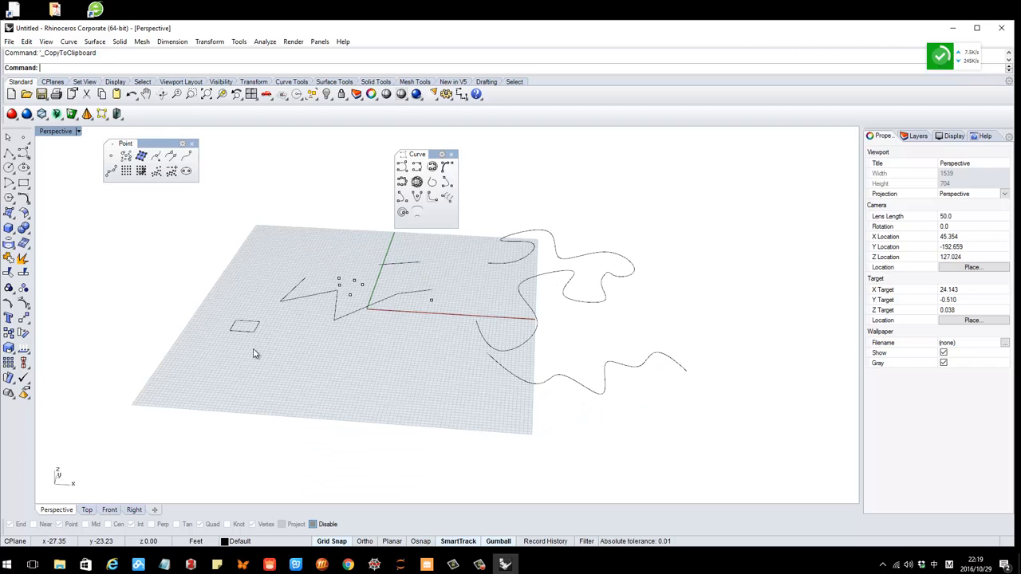
Delete the short open curve starting at the green axis
{"action": "right_click_drag", "start_coordinate": [339, 396], "coordinate": [458, 389]}
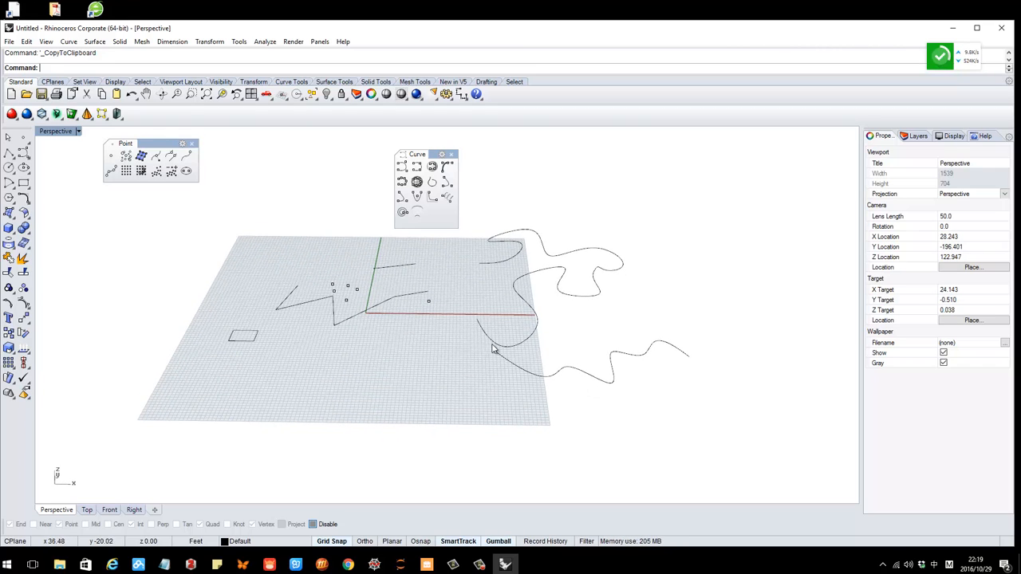
{"action": "left_click", "coordinate": [565, 291]}
{"action": "left_click", "coordinate": [439, 340]}
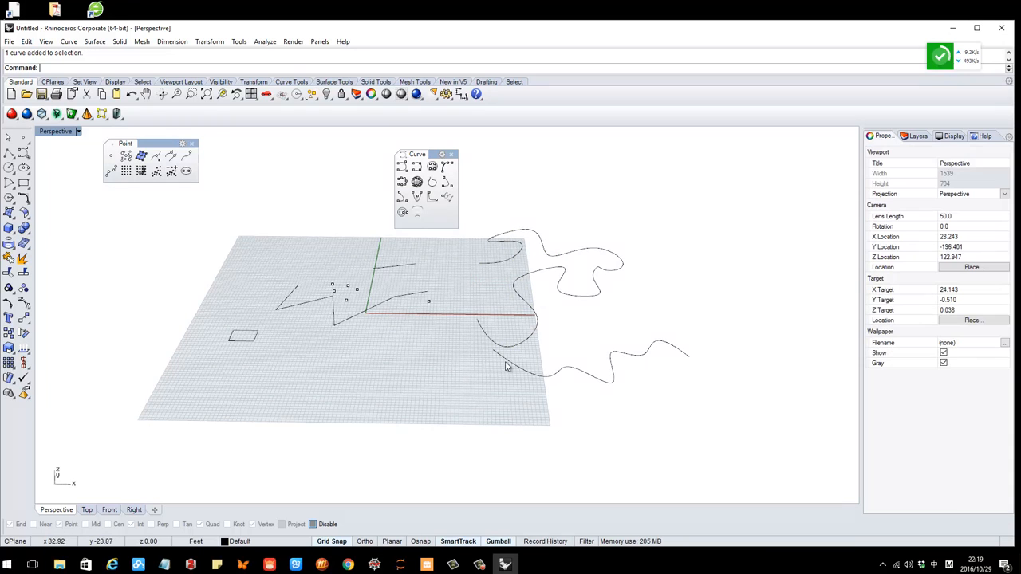
{"action": "mouse_move", "coordinate": [506, 362]}
{"action": "right_mouse_down"}
{"action": "mouse_move", "coordinate": [507, 344]}
{"action": "mouse_move", "coordinate": [503, 357]}
{"action": "right_mouse_up"}
{"action": "right_click_drag", "start_coordinate": [358, 354], "coordinate": [361, 374]}
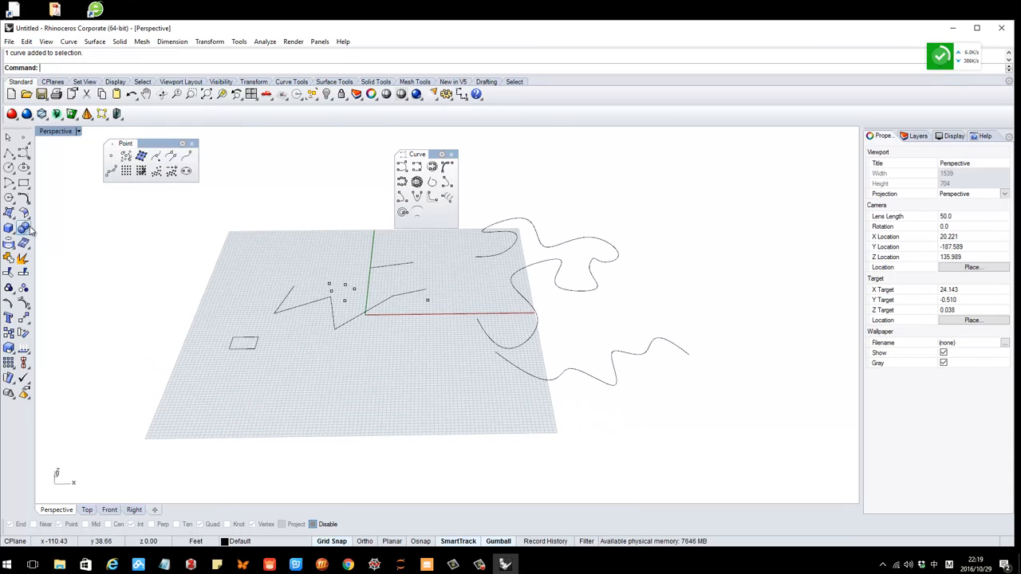
{"action": "right_click_drag", "start_coordinate": [437, 333], "coordinate": [400, 256]}
{"action": "left_click", "coordinate": [401, 257]}
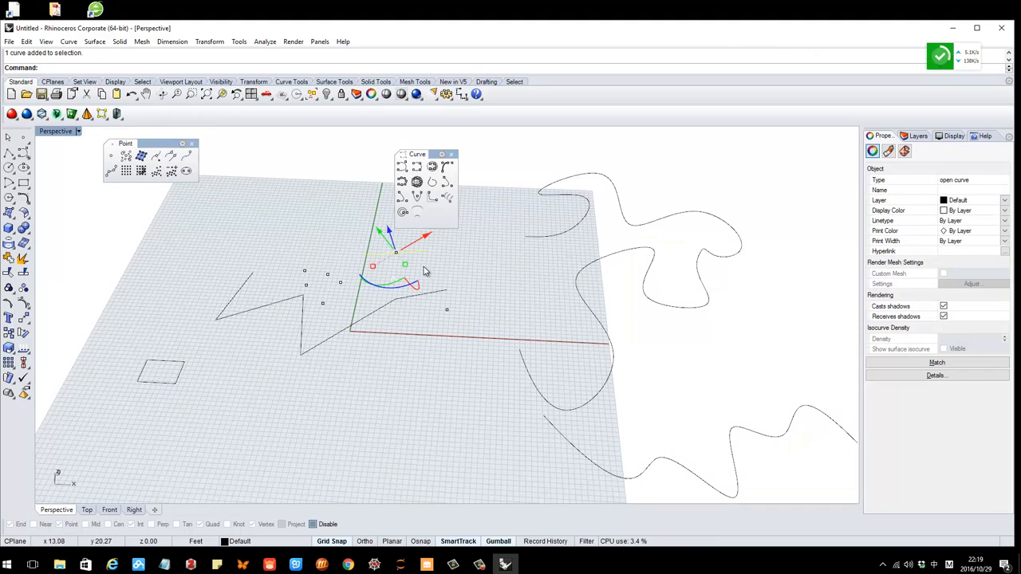
{"action": "key", "text": "Delete"}
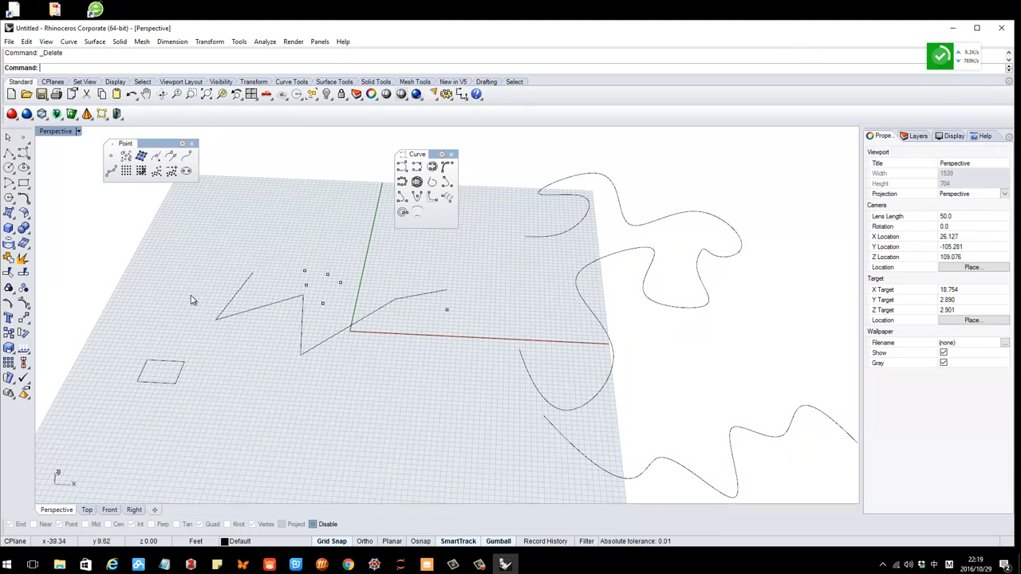
Detach the Curve Tools palette as a floating toolbar in the viewport's upper area and close the floating Point and Curve toolbars
{"action": "left_click", "coordinate": [614, 338]}
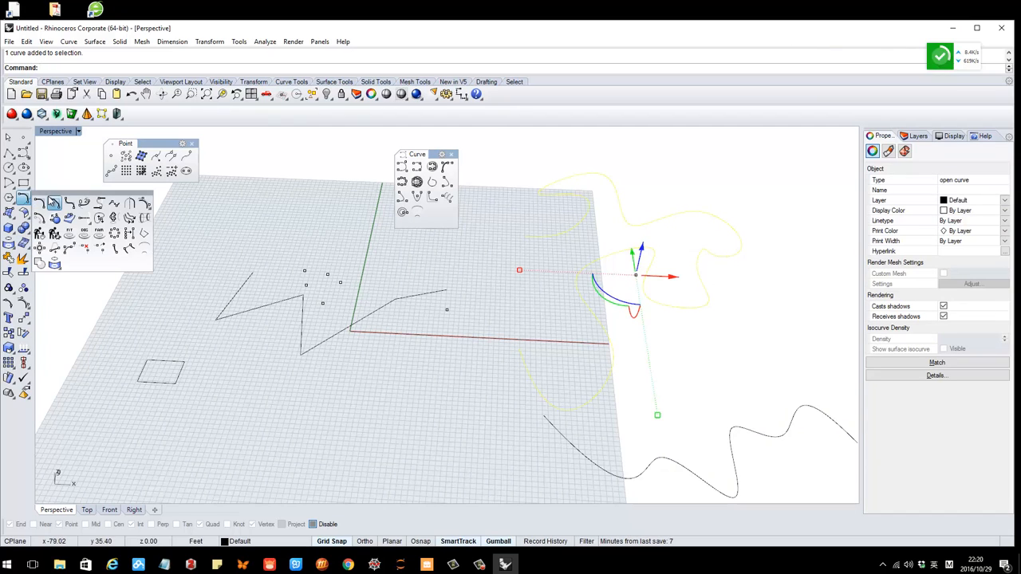
{"action": "left_click", "coordinate": [26, 201]}
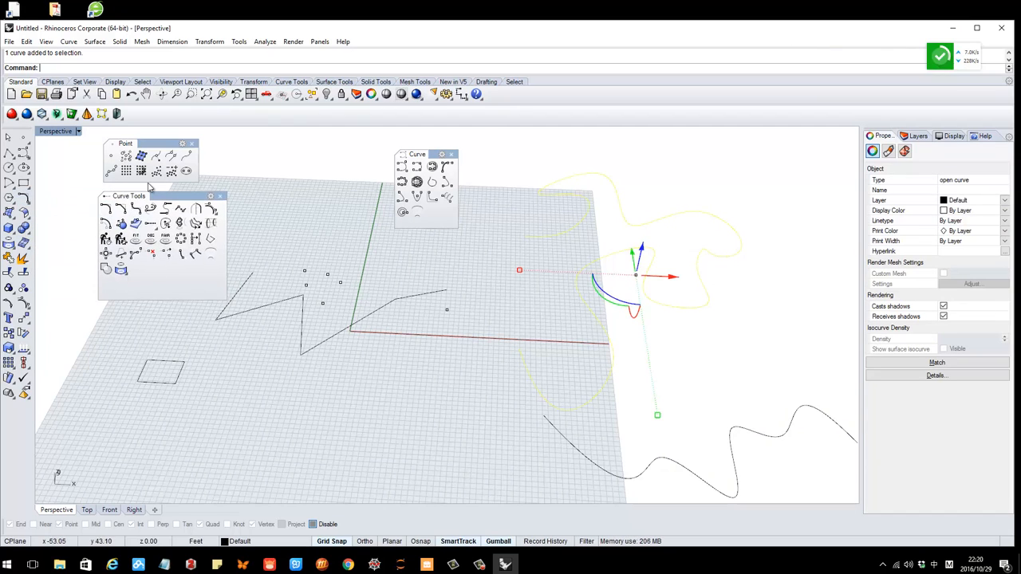
{"action": "left_click", "coordinate": [191, 144]}
{"action": "left_click", "coordinate": [452, 154]}
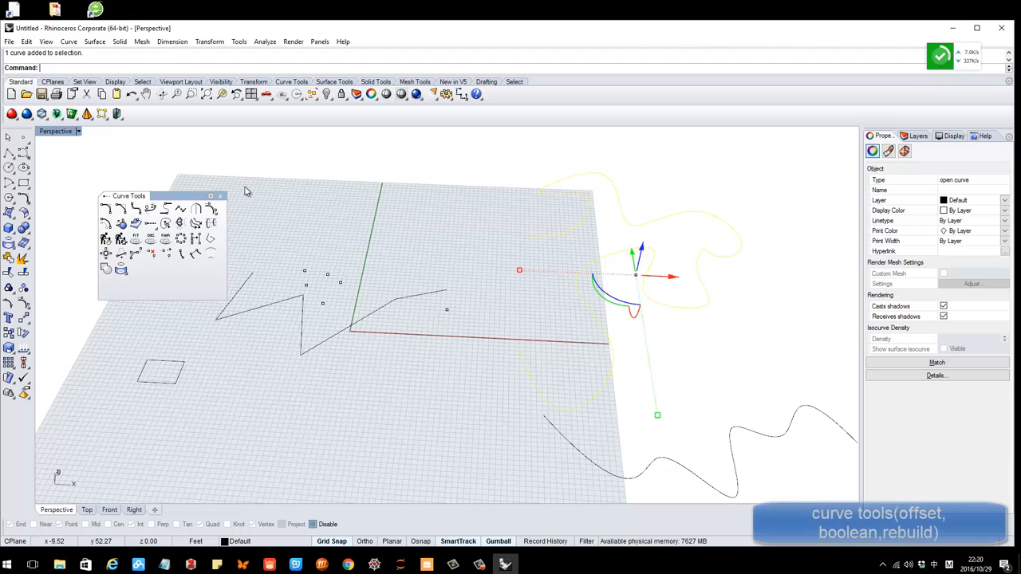
{"action": "left_click_drag", "start_coordinate": [134, 196], "coordinate": [154, 162]}
{"action": "key", "text": "ctrl+c"}
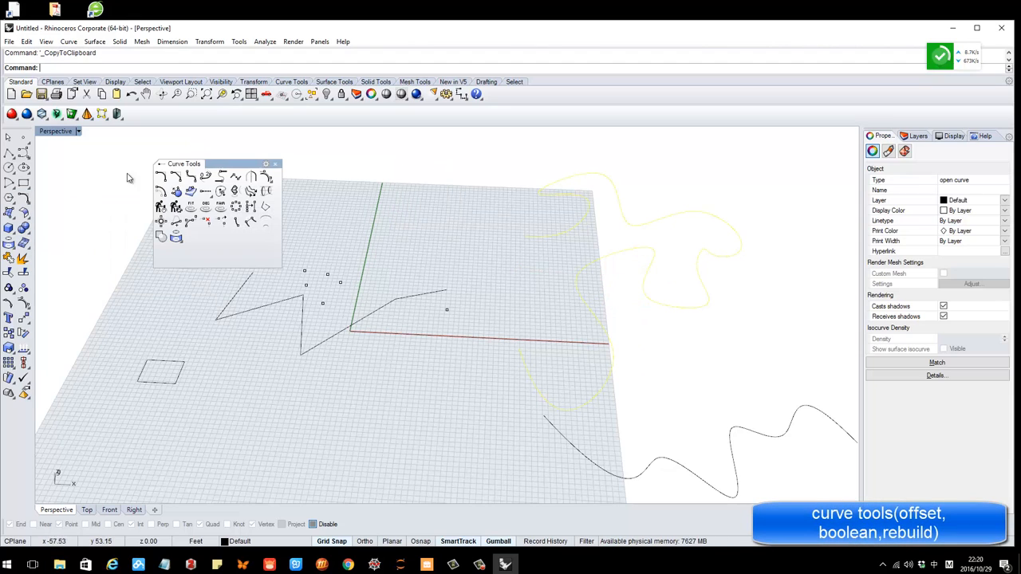
{"action": "left_click", "coordinate": [24, 199]}
{"action": "left_click", "coordinate": [28, 204]}
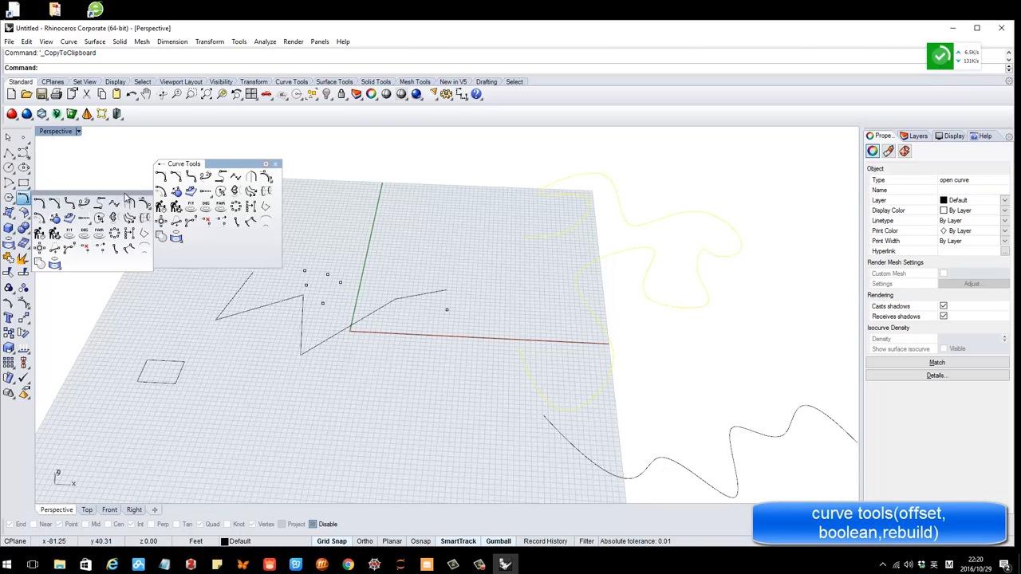
{"action": "left_click_drag", "start_coordinate": [126, 196], "coordinate": [229, 151]}
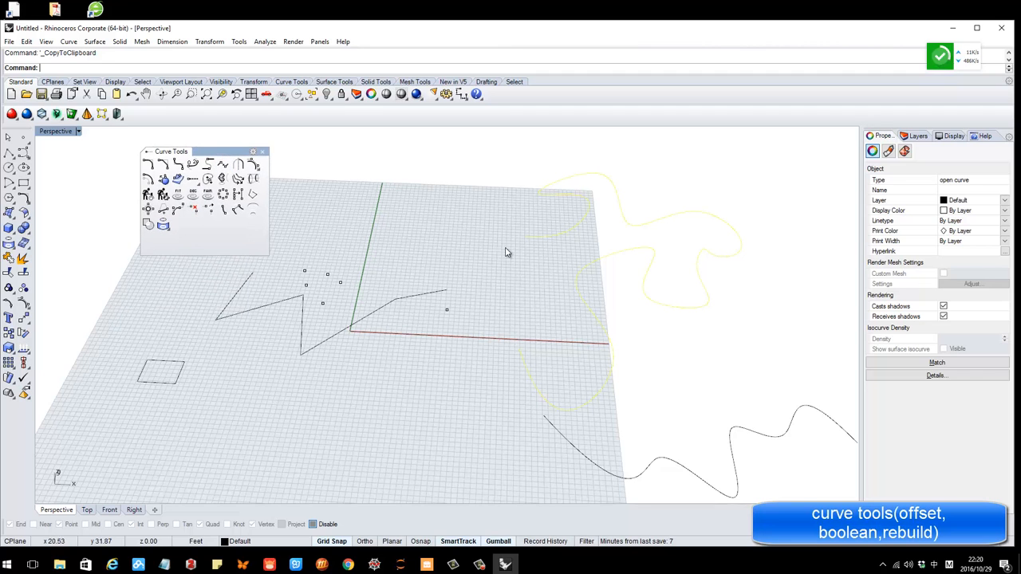
Try to offset the large winding curve with the preset distance of 577.294
{"action": "right_click_drag", "start_coordinate": [456, 311], "coordinate": [479, 315]}
{"action": "left_click", "coordinate": [554, 302]}
{"action": "right_click_drag", "start_coordinate": [554, 302], "coordinate": [560, 291]}
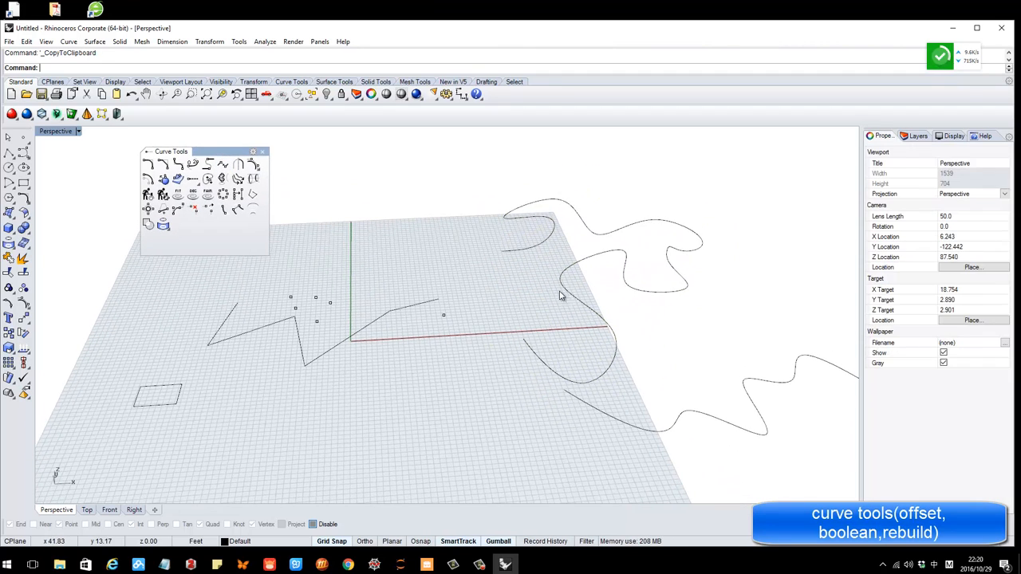
{"action": "left_click", "coordinate": [573, 297]}
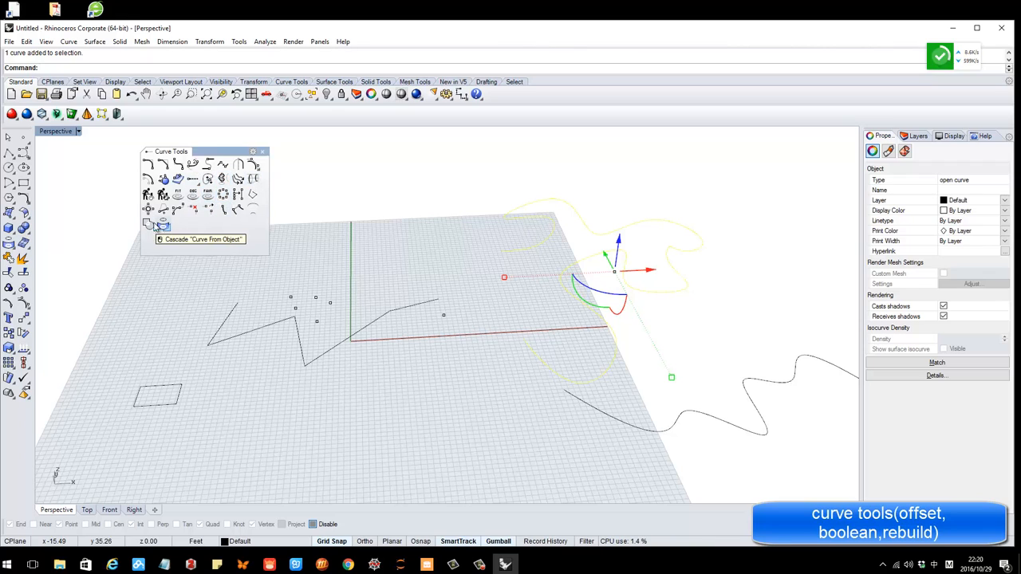
{"action": "left_click", "coordinate": [147, 183]}
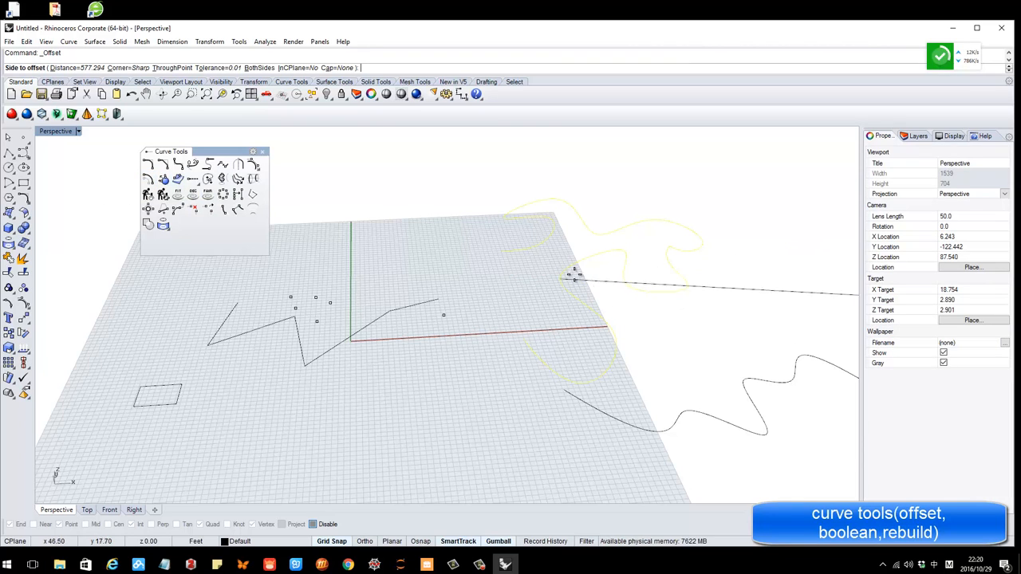
{"action": "left_click", "coordinate": [590, 265]}
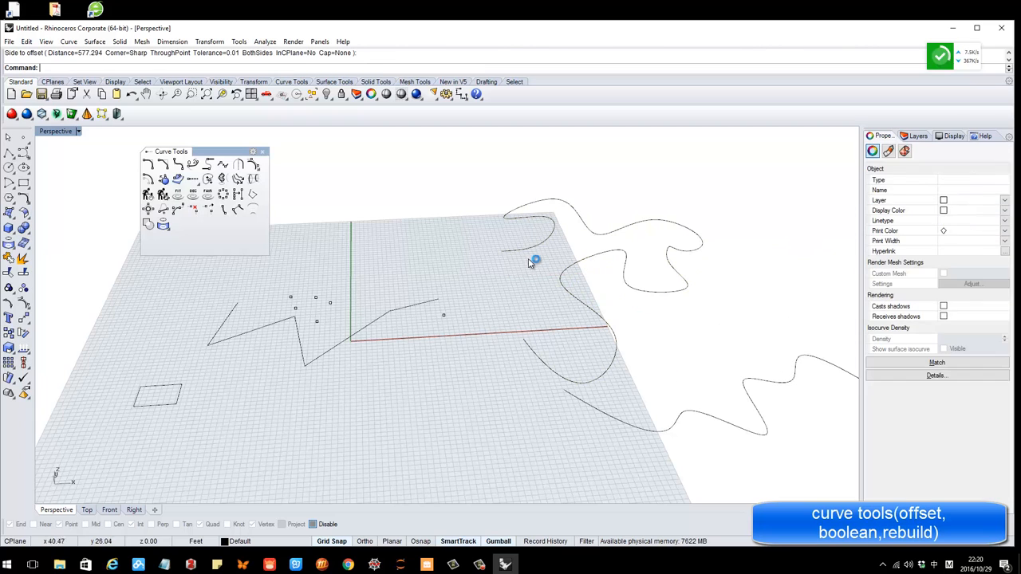
{"action": "key", "text": "Escape"}
Offset the large winding curve by a distance of 2 toward the outside of its lobe near the red axis's end
{"action": "left_click", "coordinate": [158, 193]}
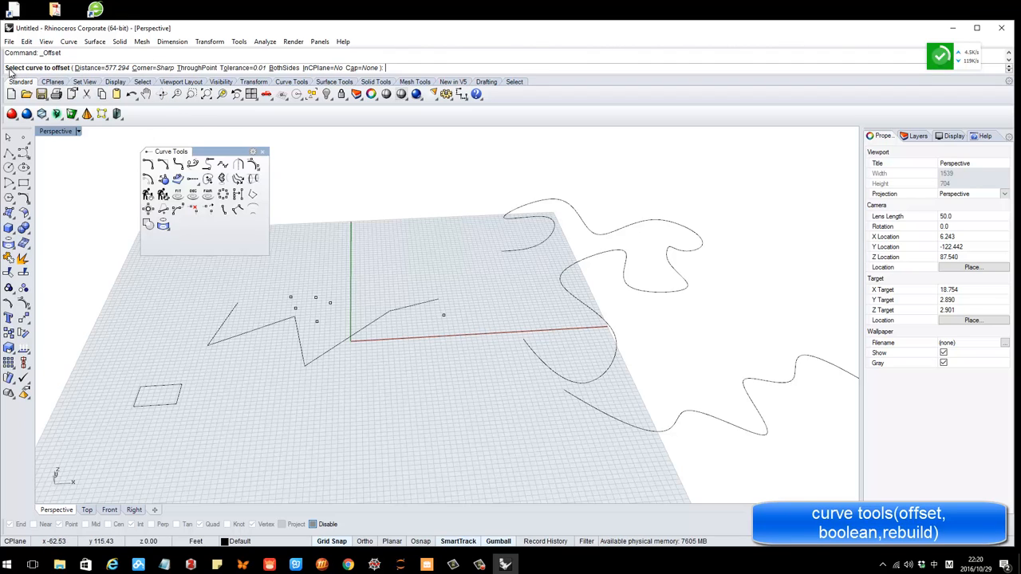
{"action": "left_click", "coordinate": [592, 255]}
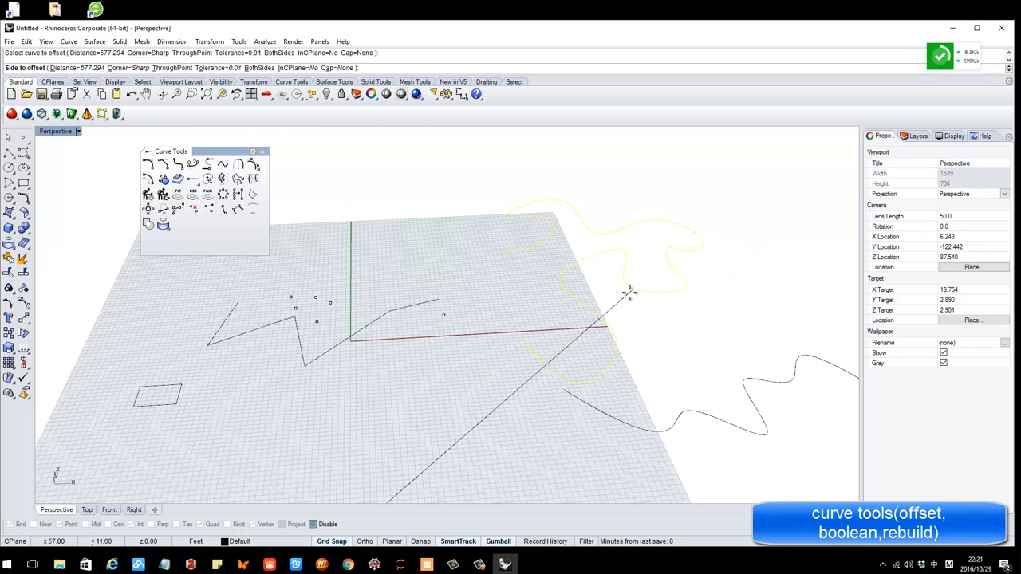
{"action": "key", "text": "Return"}
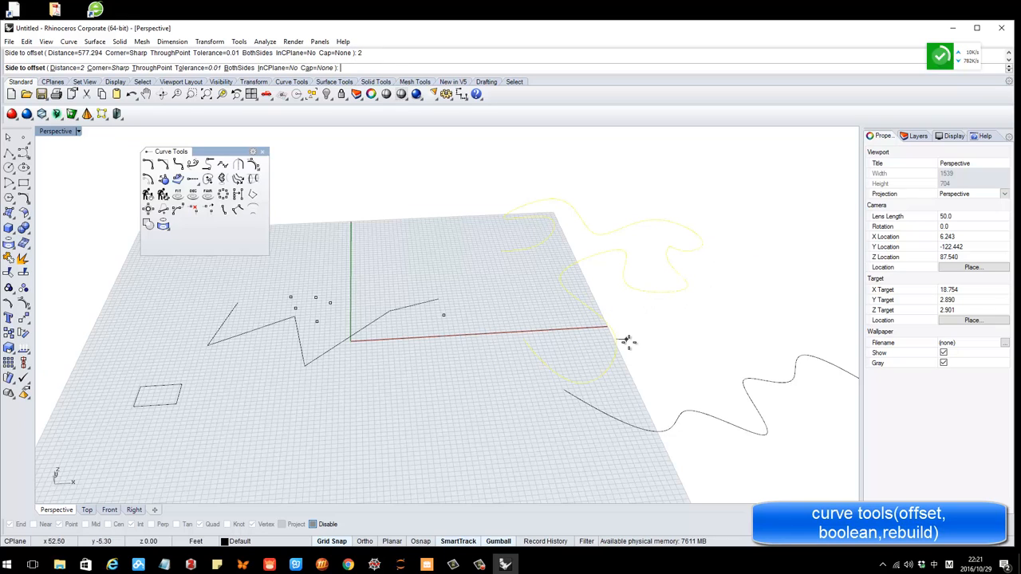
{"action": "left_click", "coordinate": [639, 348]}
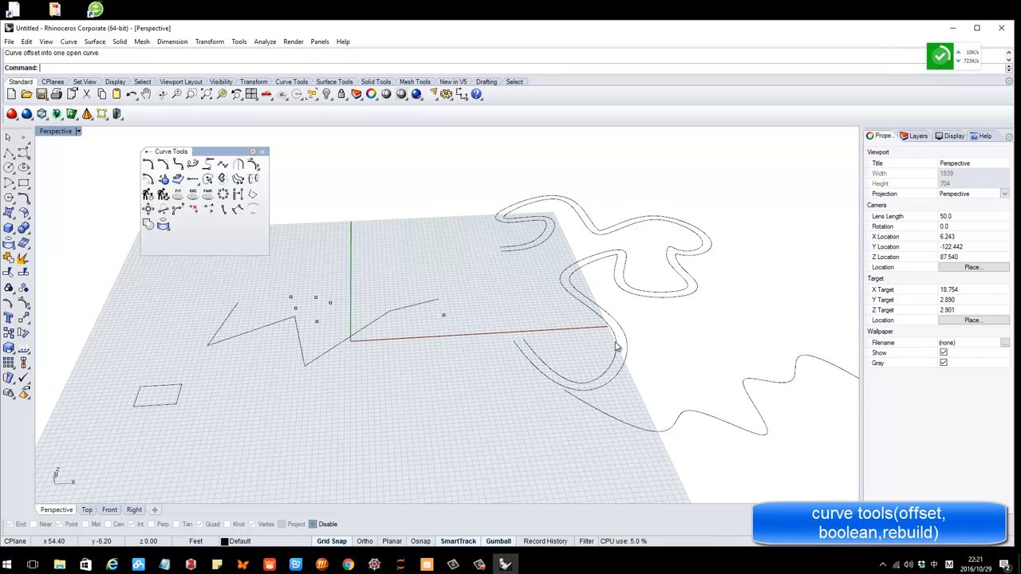
Offset the outermost winding curve outward by 2 two more times, each time starting from the newest copy
{"action": "mouse_move", "coordinate": [641, 326]}
{"action": "right_mouse_down"}
{"action": "mouse_move", "coordinate": [643, 311]}
{"action": "mouse_move", "coordinate": [629, 345]}
{"action": "mouse_move", "coordinate": [638, 338]}
{"action": "right_mouse_up"}
{"action": "scroll", "coordinate": [640, 335], "scroll_direction": "up", "scroll_amount": 2}
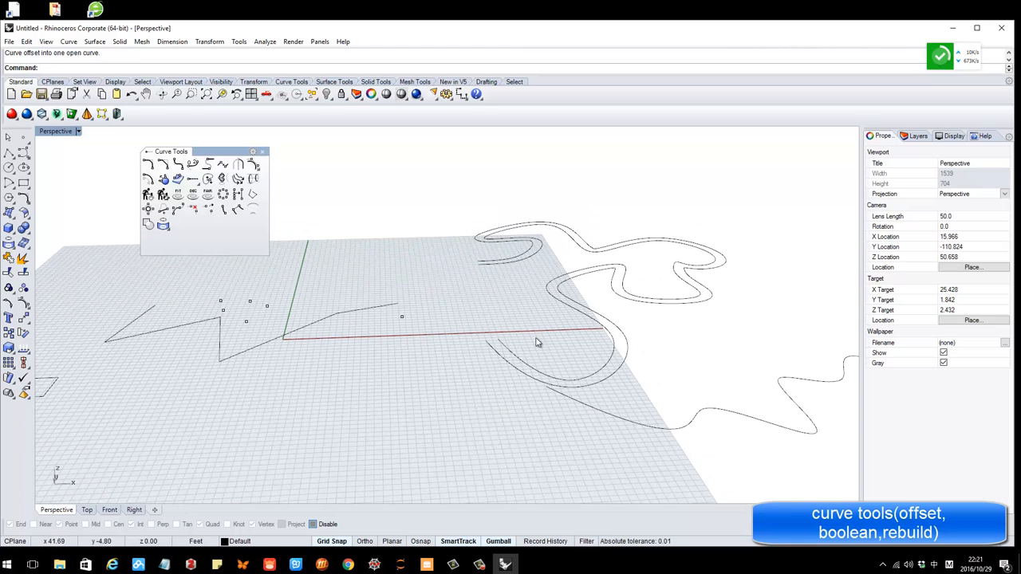
{"action": "scroll", "coordinate": [530, 336], "scroll_direction": "down", "scroll_amount": 5}
{"action": "scroll", "coordinate": [581, 338], "scroll_direction": "up", "scroll_amount": 5}
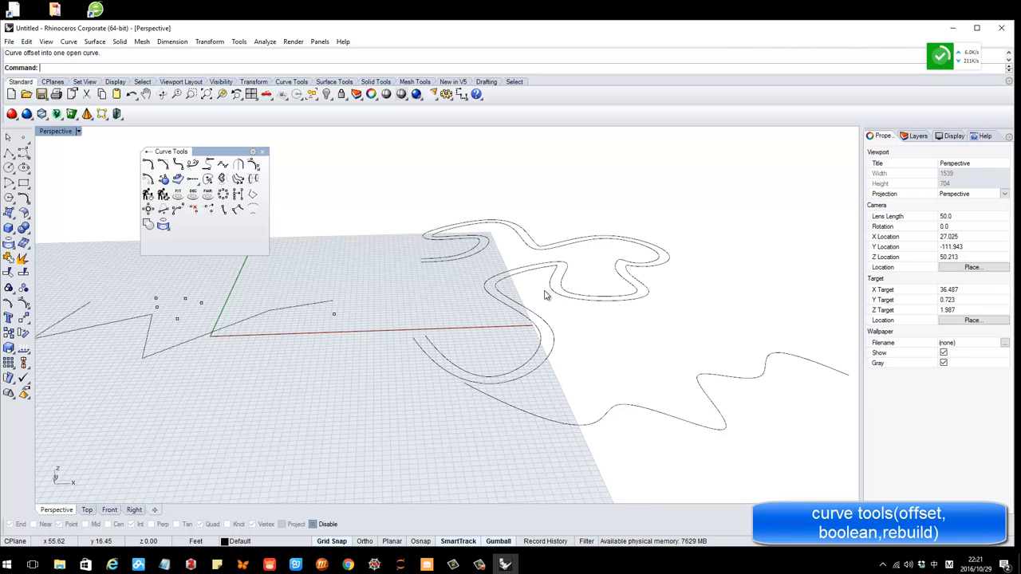
{"action": "key", "text": "Return"}
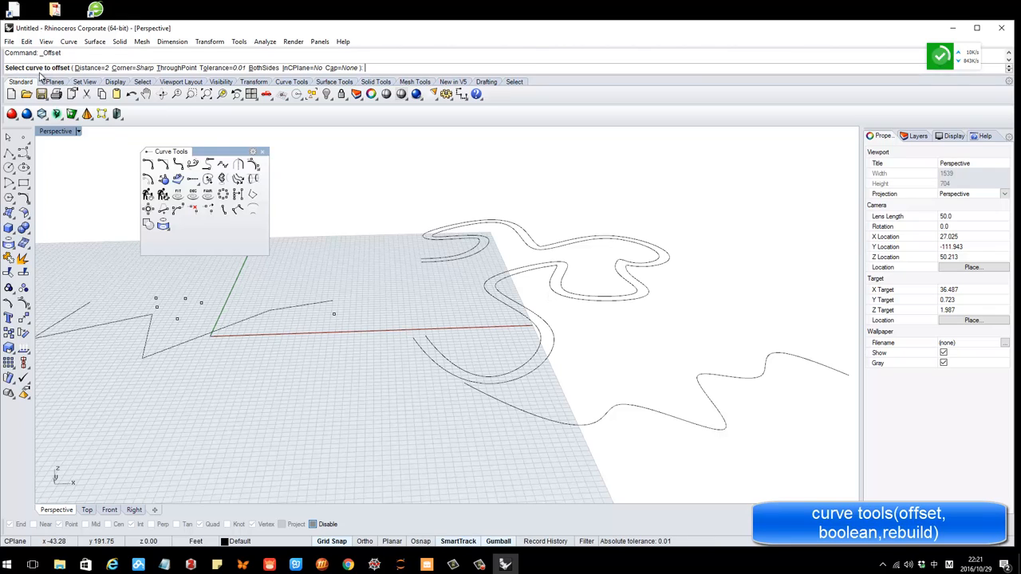
{"action": "left_click", "coordinate": [529, 314]}
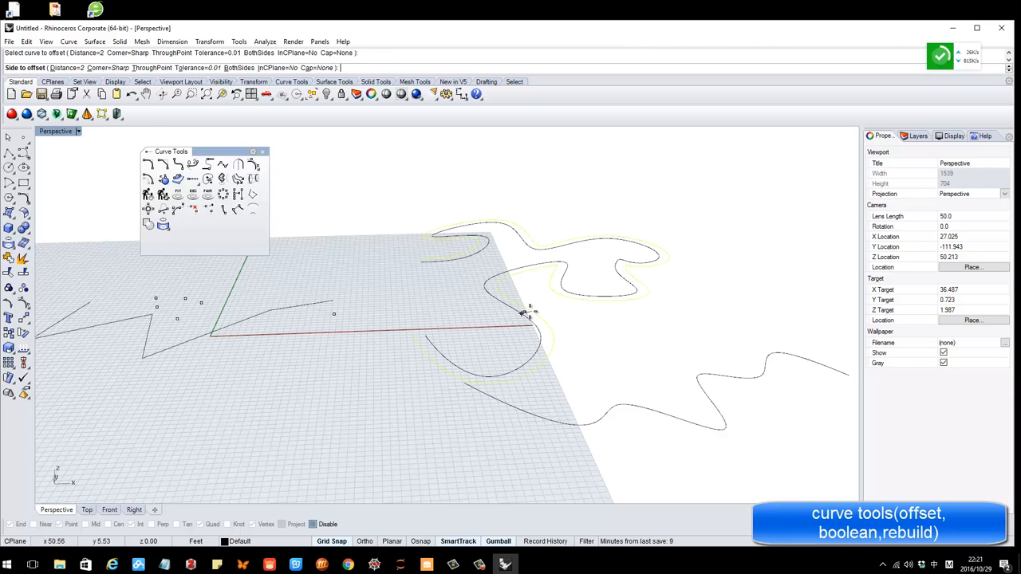
{"action": "left_click", "coordinate": [608, 333]}
{"action": "key", "text": "Return"}
{"action": "left_click", "coordinate": [568, 338]}
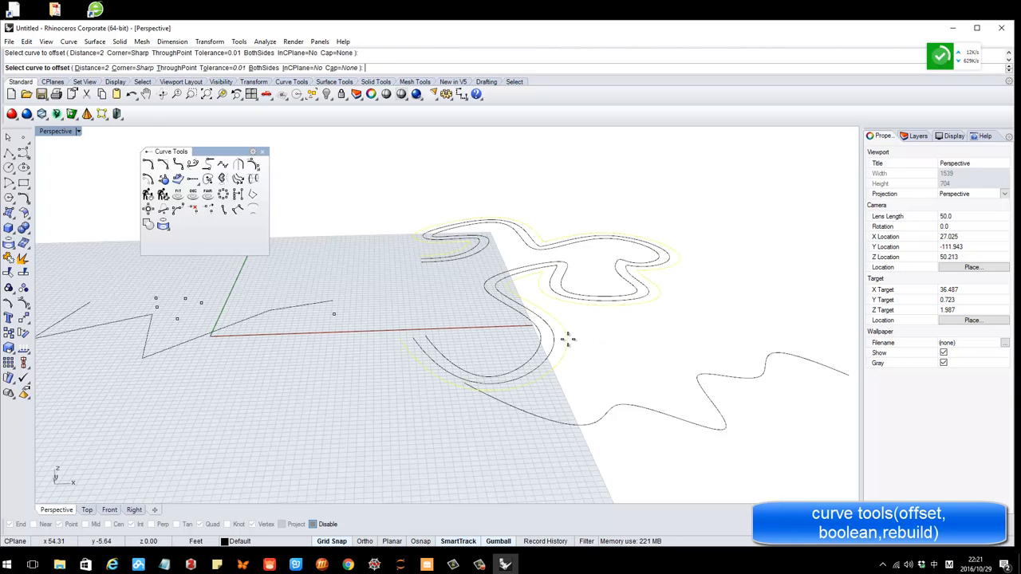
{"action": "left_click", "coordinate": [619, 344]}
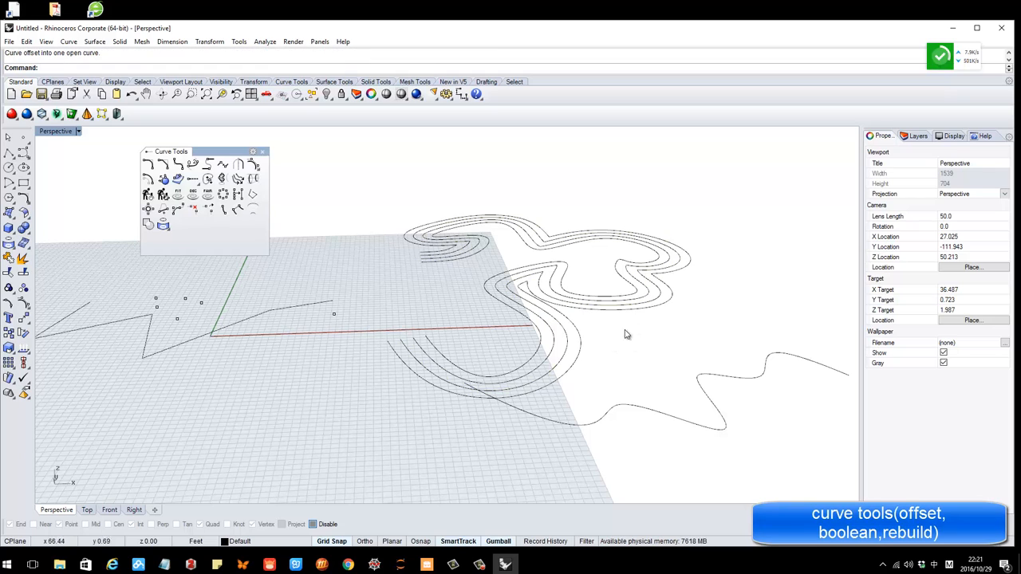
Move the wavy curve along negative X with the gumball so it lies on the grid in front of the zigzag polyline, and deselect it
{"action": "right_click_drag", "start_coordinate": [602, 323], "coordinate": [600, 349]}
{"action": "left_click", "coordinate": [657, 384]}
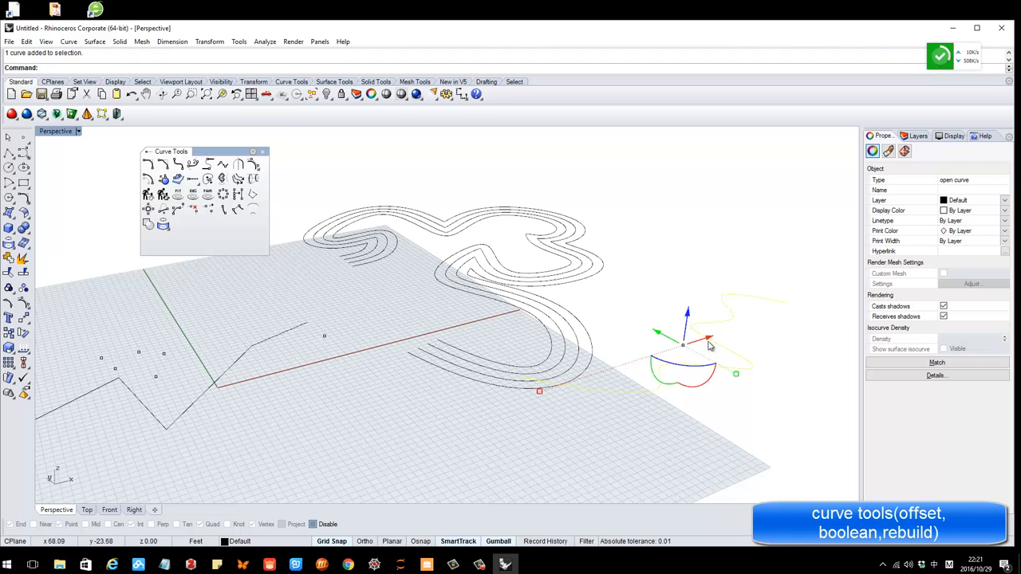
{"action": "mouse_move", "coordinate": [710, 344]}
{"action": "left_mouse_down"}
{"action": "mouse_move", "coordinate": [611, 369]}
{"action": "mouse_move", "coordinate": [489, 380]}
{"action": "mouse_move", "coordinate": [358, 427]}
{"action": "left_mouse_up"}
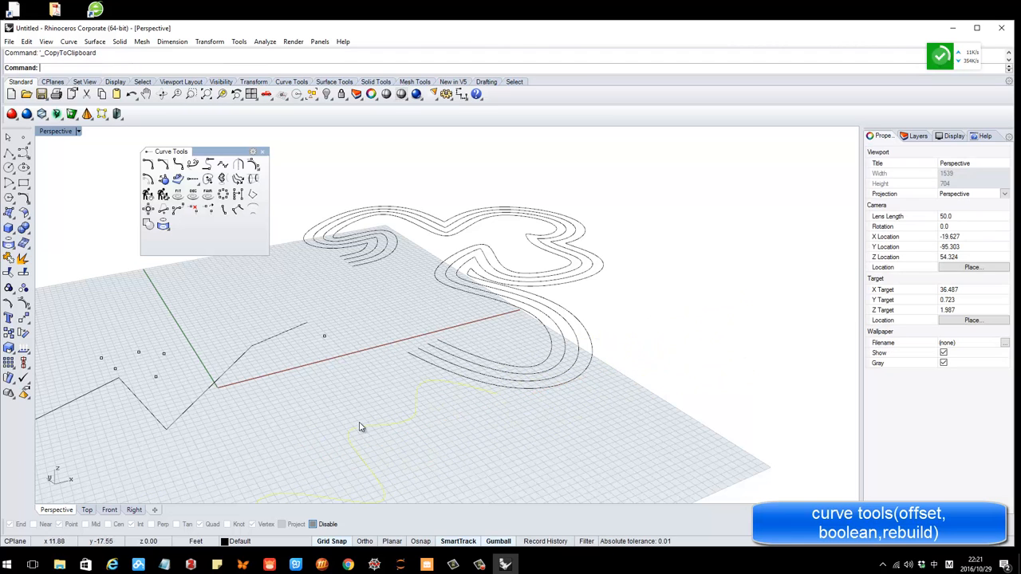
{"action": "left_click", "coordinate": [402, 358]}
{"action": "right_click_drag", "start_coordinate": [405, 360], "coordinate": [512, 370]}
{"action": "scroll", "coordinate": [505, 355], "scroll_direction": "down", "scroll_amount": 6}
{"action": "right_click_drag", "start_coordinate": [488, 323], "coordinate": [474, 320]}
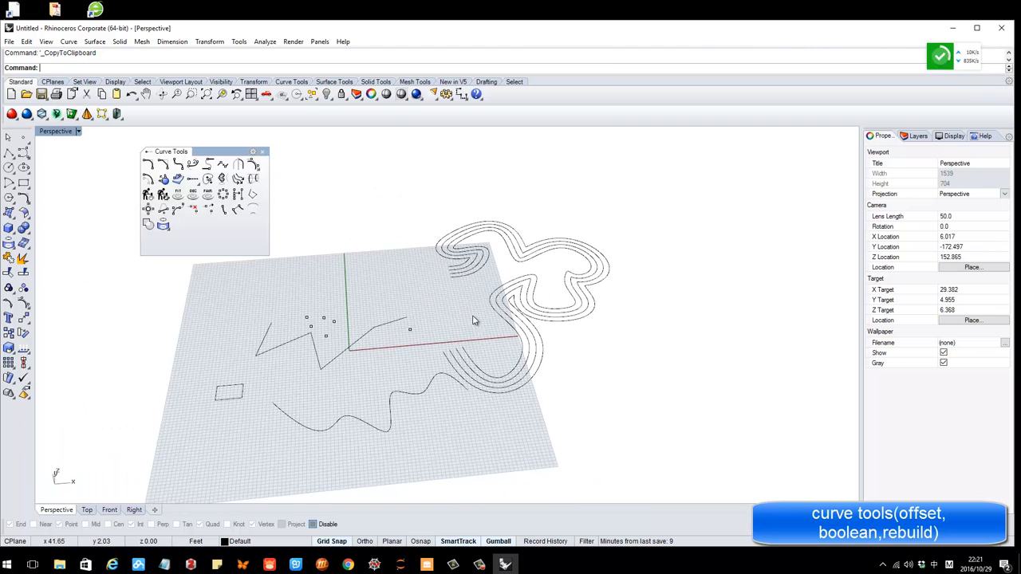
Draw a single-segment polyline crossing the small rectangle through its front and back edges, extending past both
{"action": "right_click_drag", "start_coordinate": [300, 269], "coordinate": [332, 287]}
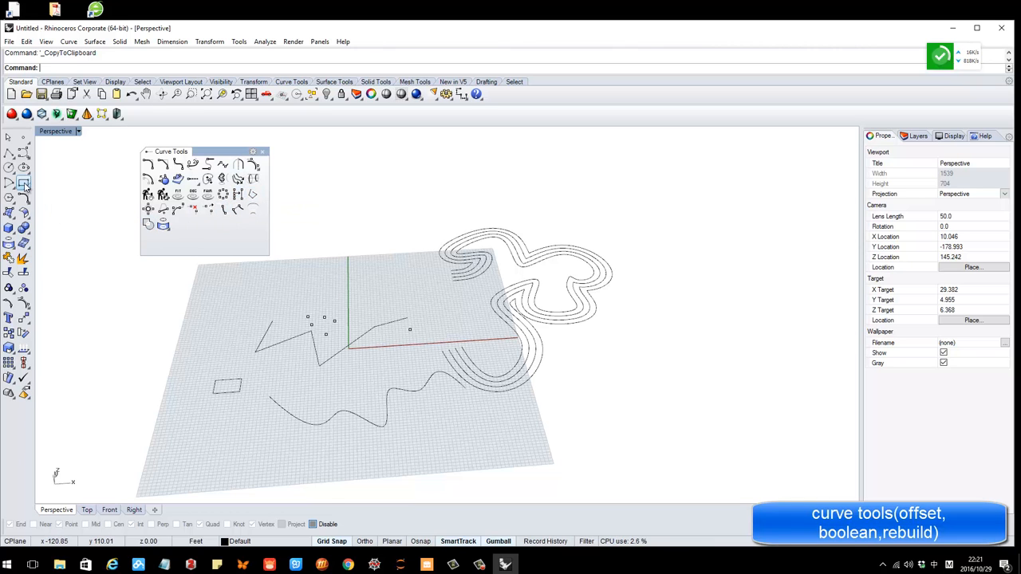
{"action": "right_click_drag", "start_coordinate": [175, 348], "coordinate": [249, 418]}
{"action": "scroll", "coordinate": [249, 418], "scroll_direction": "up", "scroll_amount": 5}
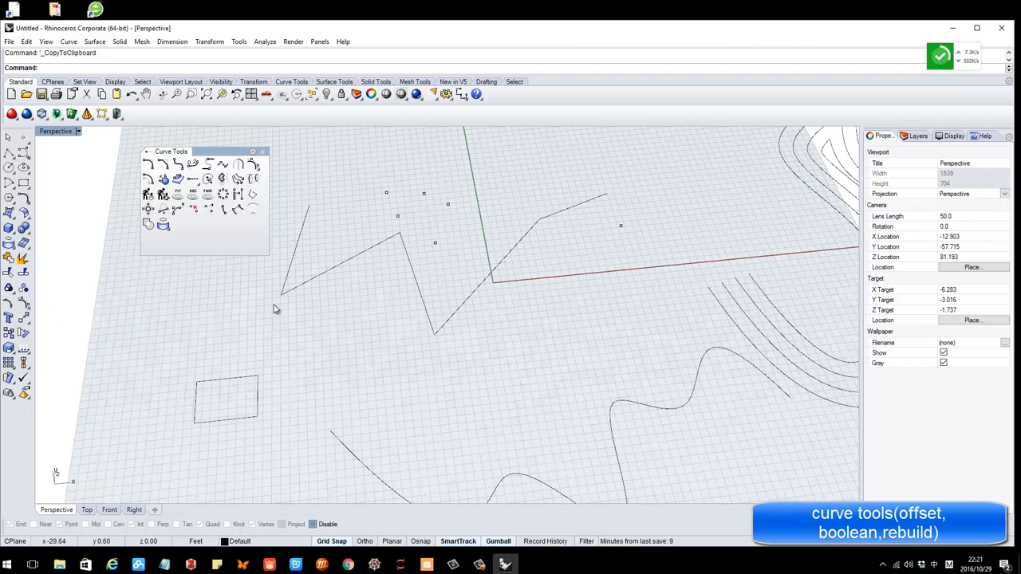
{"action": "left_click", "coordinate": [8, 151]}
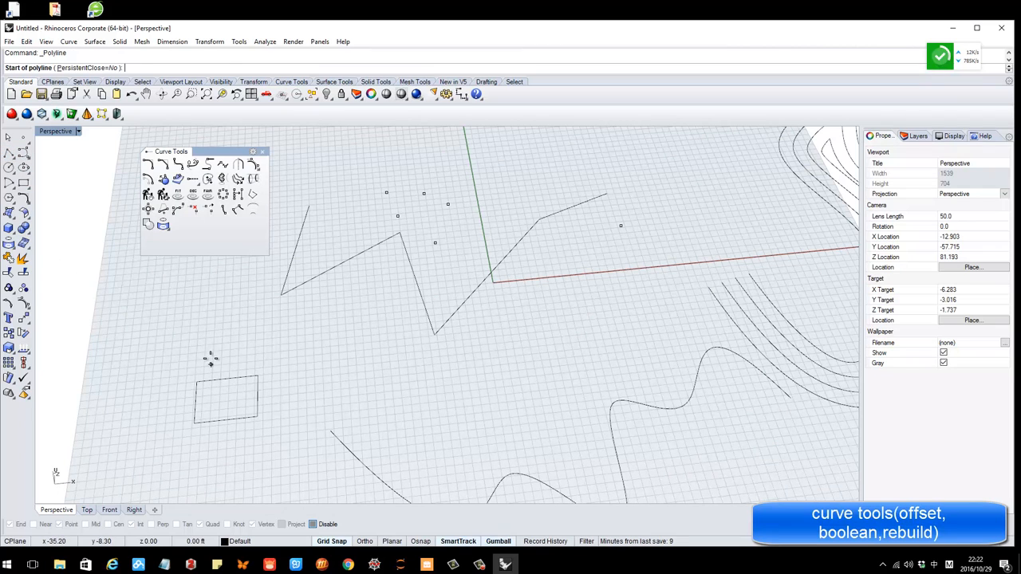
{"action": "left_click", "coordinate": [211, 359]}
{"action": "left_click", "coordinate": [233, 463]}
{"action": "right_click", "coordinate": [244, 416]}
{"action": "right_click_drag", "start_coordinate": [244, 415], "coordinate": [176, 258]}
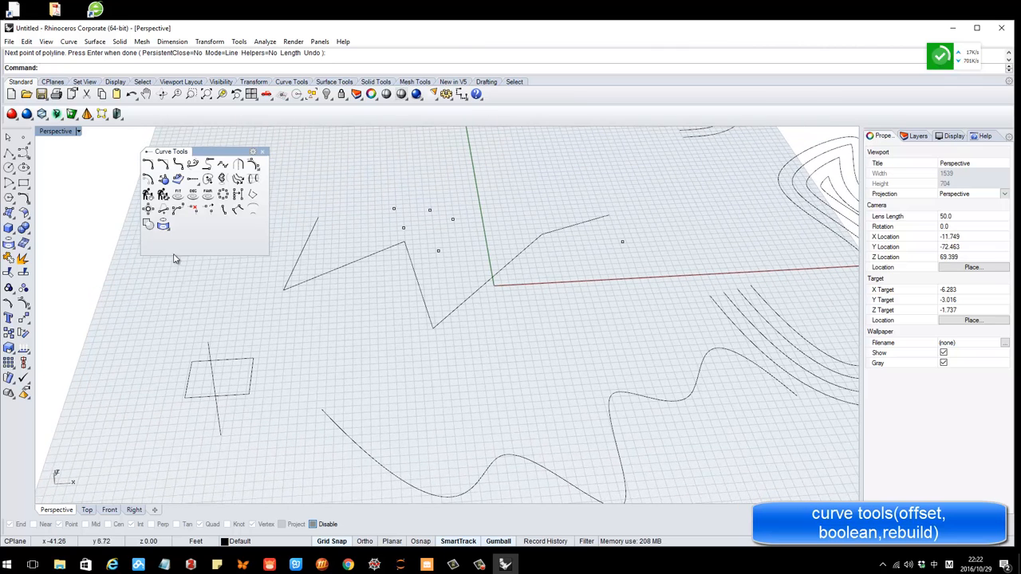
Run Curve Boolean on the small rectangle and its crossing line, keeping the half nearer the origin with DeleteInput=None and CombineRegions=Yes
{"action": "left_click", "coordinate": [147, 226]}
{"action": "left_click_drag", "start_coordinate": [150, 341], "coordinate": [284, 455]}
{"action": "right_click", "coordinate": [252, 311]}
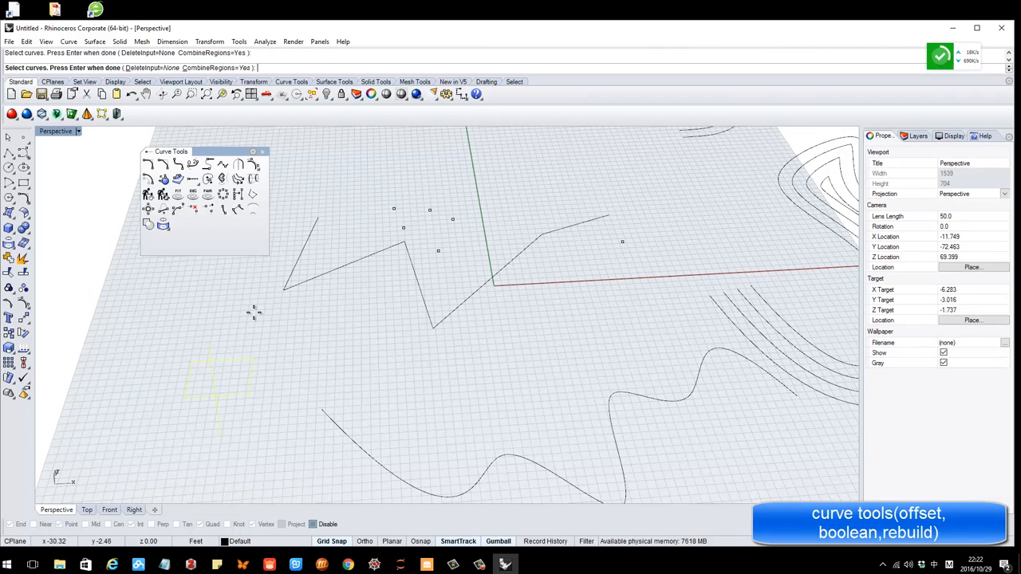
{"action": "scroll", "coordinate": [226, 366], "scroll_direction": "up", "scroll_amount": 4}
{"action": "left_click", "coordinate": [212, 377]}
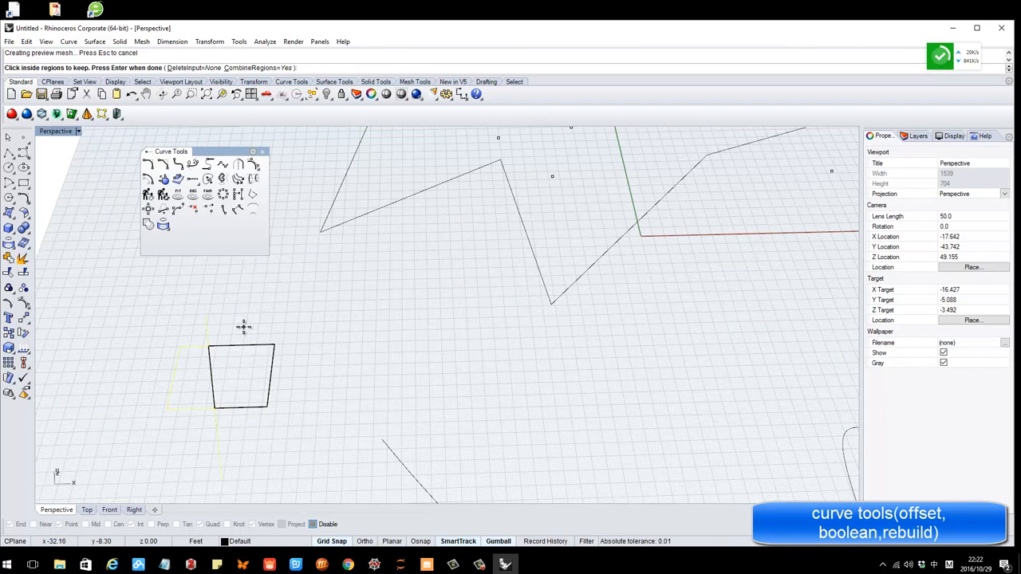
{"action": "key", "text": "Return"}
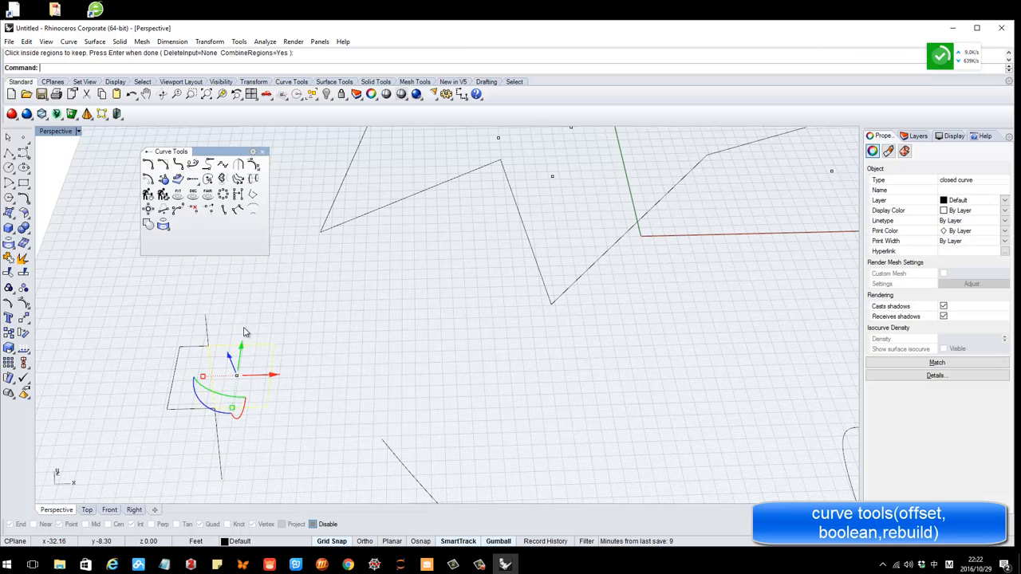
Move the Curve Boolean result along positive X clear of the small rectangle, and move the rectangle along negative X off its crossing line
{"action": "left_click", "coordinate": [284, 305]}
{"action": "left_click", "coordinate": [250, 346]}
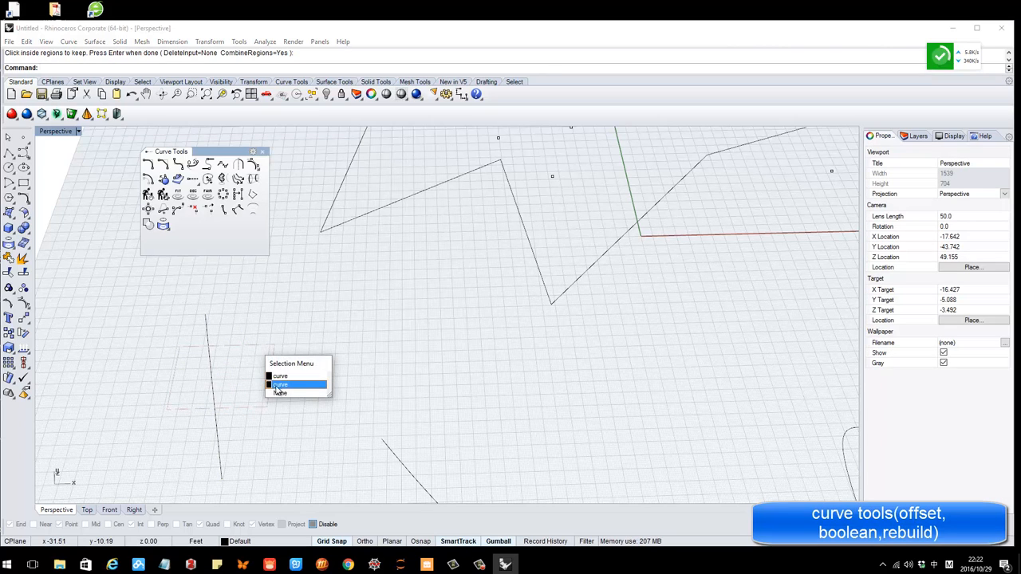
{"action": "left_click", "coordinate": [282, 383]}
{"action": "key", "text": "ctrl+c"}
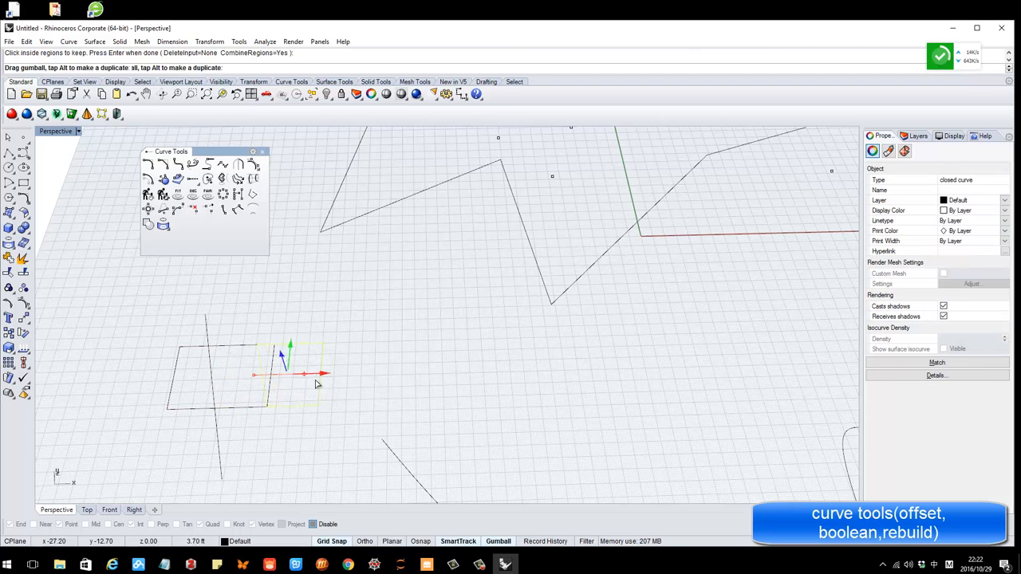
{"action": "left_click_drag", "start_coordinate": [336, 373], "coordinate": [422, 375]}
{"action": "left_click", "coordinate": [354, 317]}
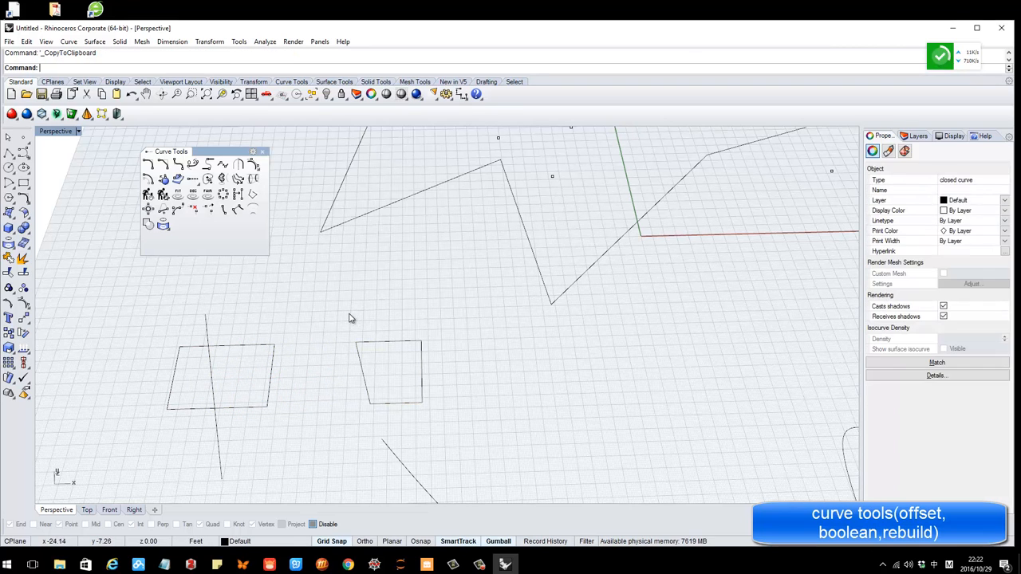
{"action": "left_click", "coordinate": [263, 349]}
Draw a two-segment polyline that enters the small rectangle through its back edge, bends inside and exits through its positive-X edge
{"action": "left_click", "coordinate": [8, 152]}
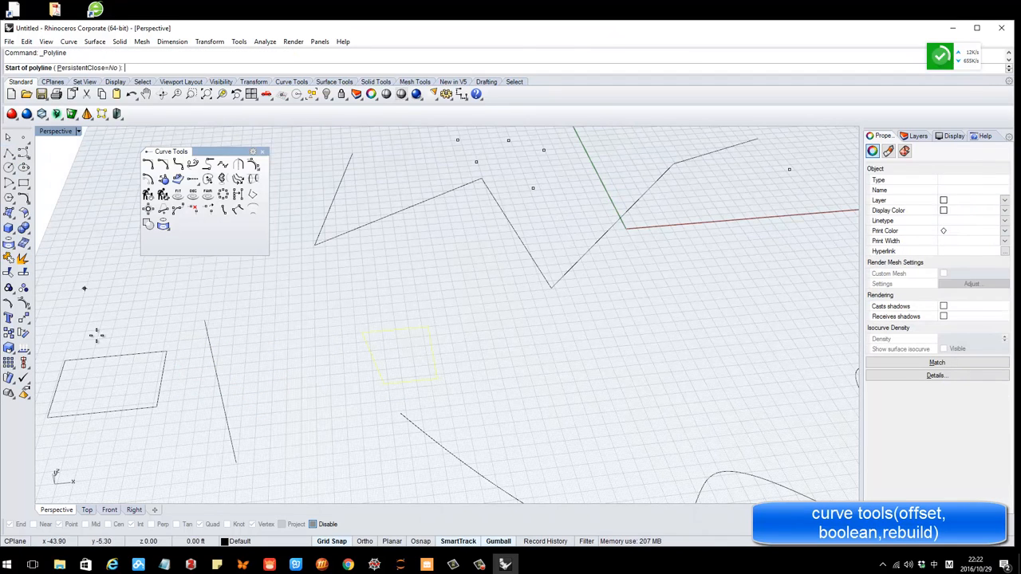
{"action": "left_click", "coordinate": [97, 340]}
{"action": "left_click", "coordinate": [84, 369]}
{"action": "left_click", "coordinate": [193, 386]}
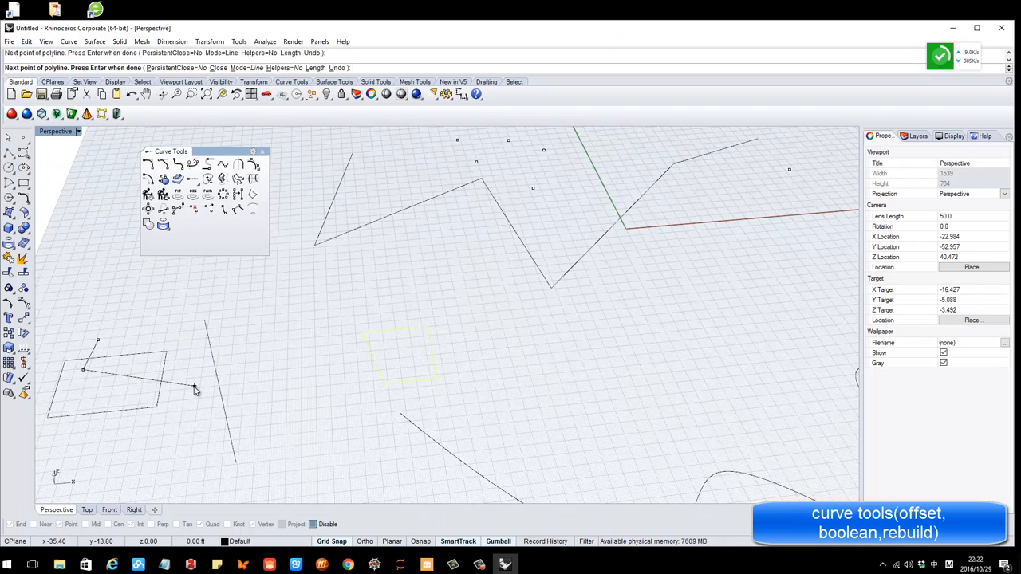
{"action": "key", "text": "Return"}
Draw a single-segment polyline across the small rectangle from behind its back edge to in front of its front edge, crossing the bent polyline
{"action": "key", "text": "Return"}
{"action": "left_click", "coordinate": [112, 369]}
{"action": "left_click", "coordinate": [91, 445]}
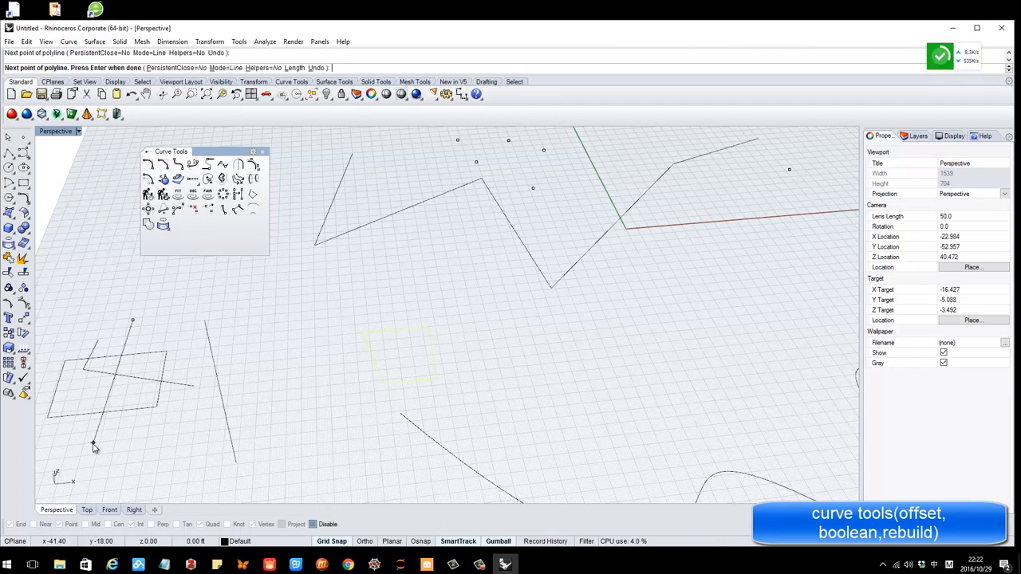
{"action": "key", "text": "Return"}
Run Curve Boolean on the rectangle and its two crossing polylines, keeping the negative-X region and the back positive-X region with DeleteInput=None and CombineRegions=Yes
{"action": "left_click_drag", "start_coordinate": [193, 424], "coordinate": [62, 341]}
{"action": "key", "text": "ctrl+c"}
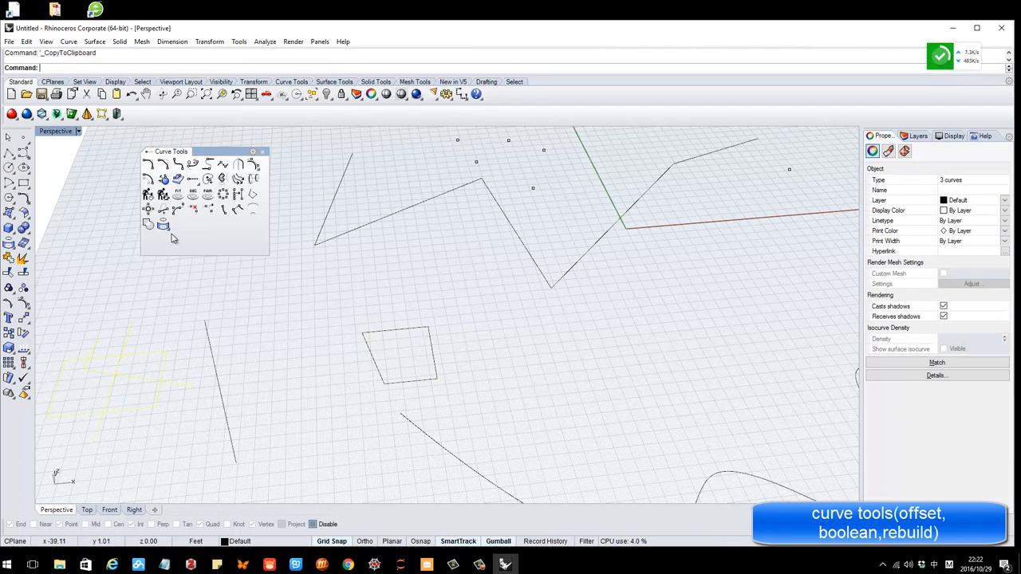
{"action": "left_click", "coordinate": [95, 274]}
{"action": "left_click", "coordinate": [148, 224]}
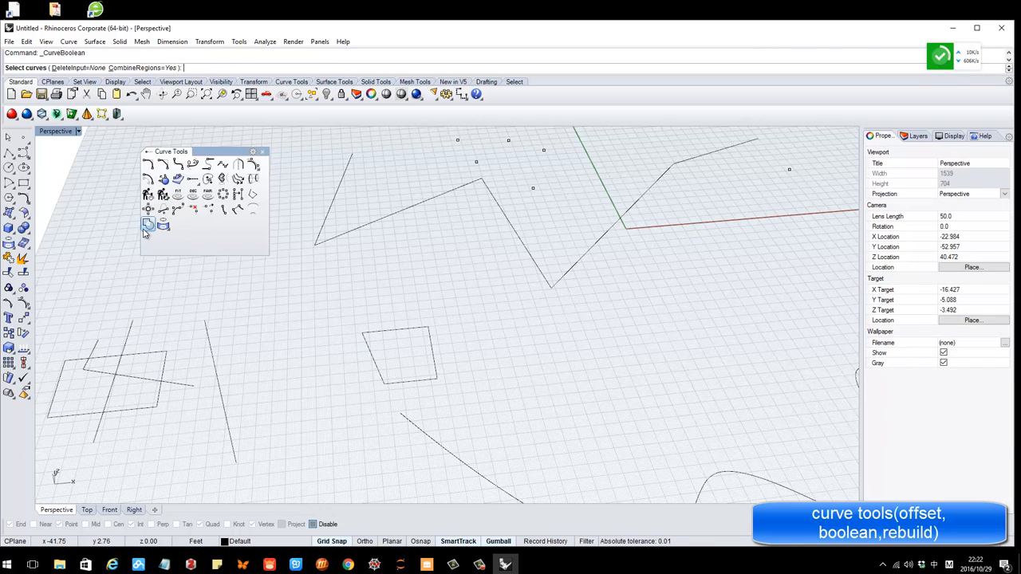
{"action": "left_click_drag", "start_coordinate": [44, 306], "coordinate": [198, 460]}
{"action": "key", "text": "ctrl+c"}
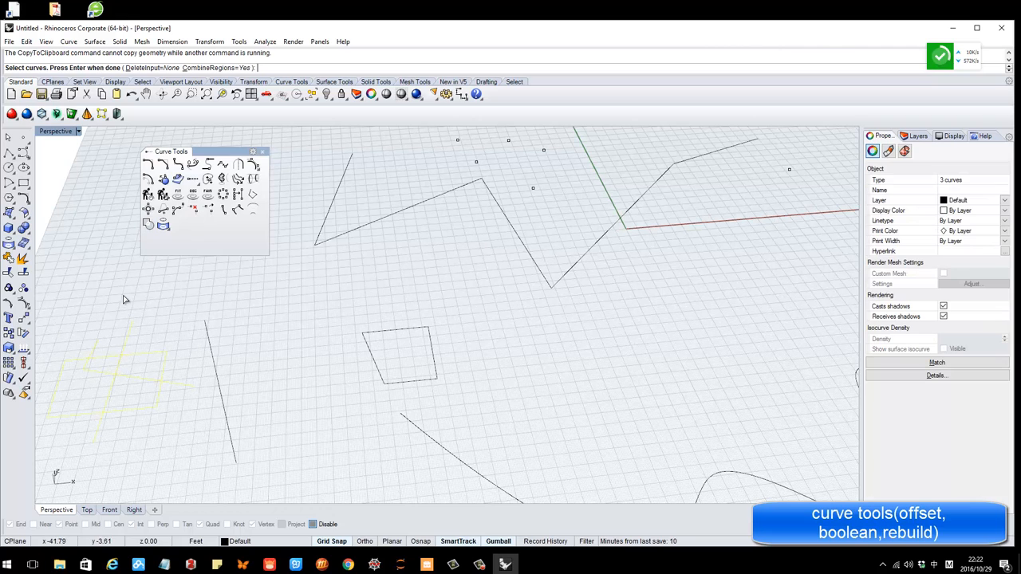
{"action": "key", "text": "Return"}
{"action": "left_click", "coordinate": [139, 367]}
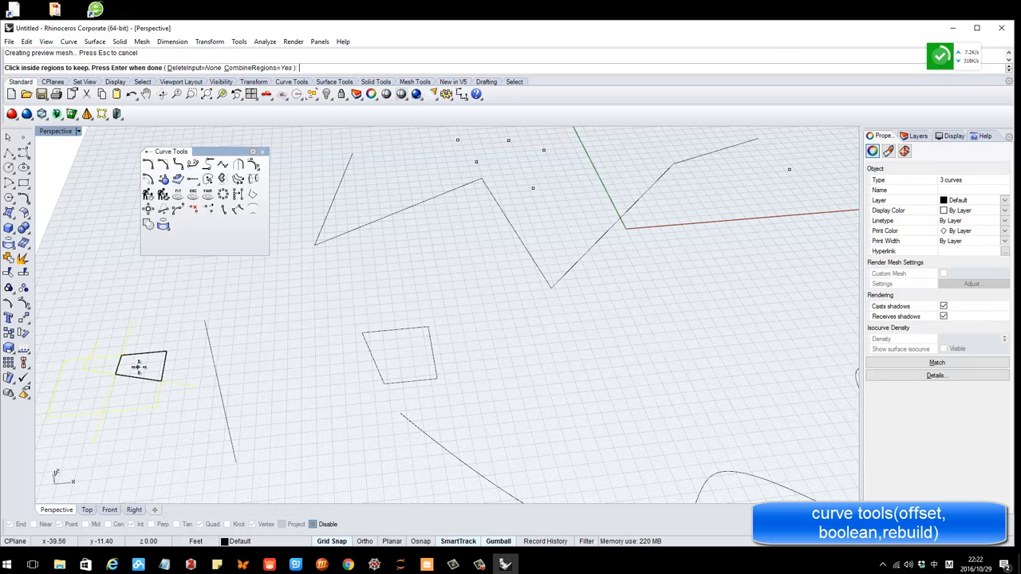
{"action": "left_click", "coordinate": [83, 384]}
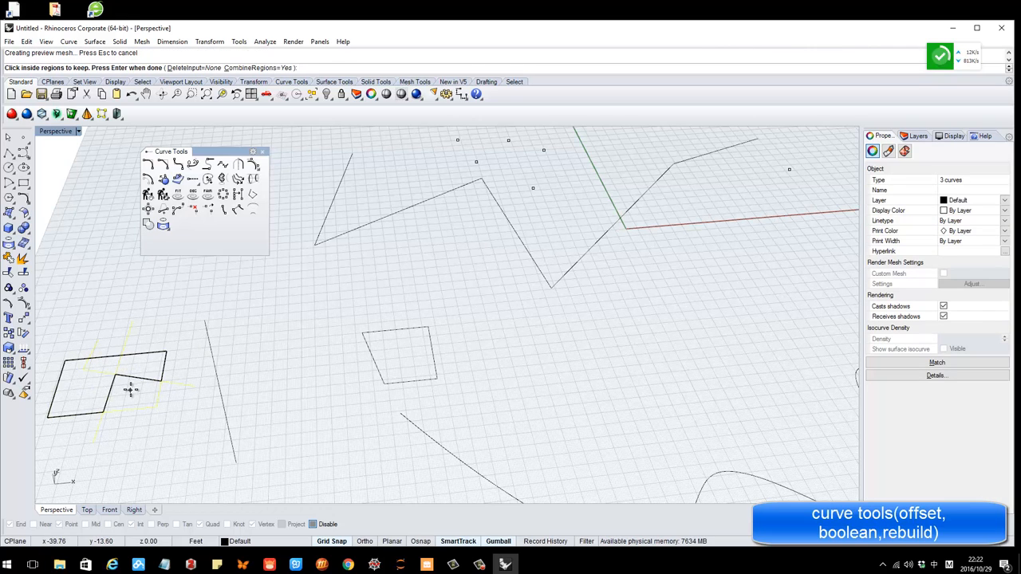
{"action": "left_click", "coordinate": [108, 367]}
{"action": "right_click_drag", "start_coordinate": [125, 315], "coordinate": [118, 313]}
{"action": "key", "text": "Return"}
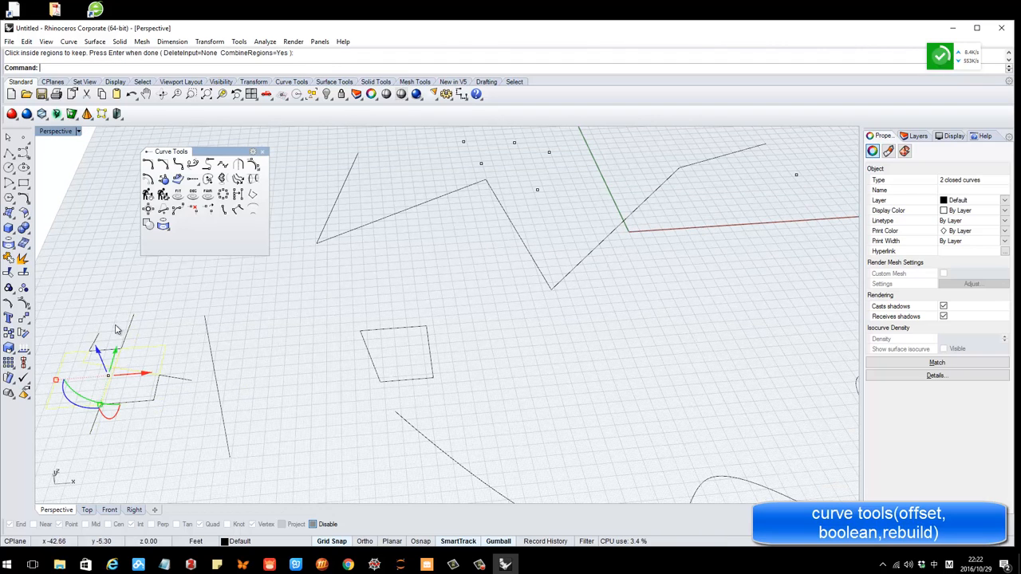
Move the two new closed region curves along positive X past the earlier trapezoid, and deselect them
{"action": "left_click_drag", "start_coordinate": [126, 375], "coordinate": [586, 393]}
{"action": "key", "text": "ctrl+c"}
{"action": "left_click", "coordinate": [627, 409]}
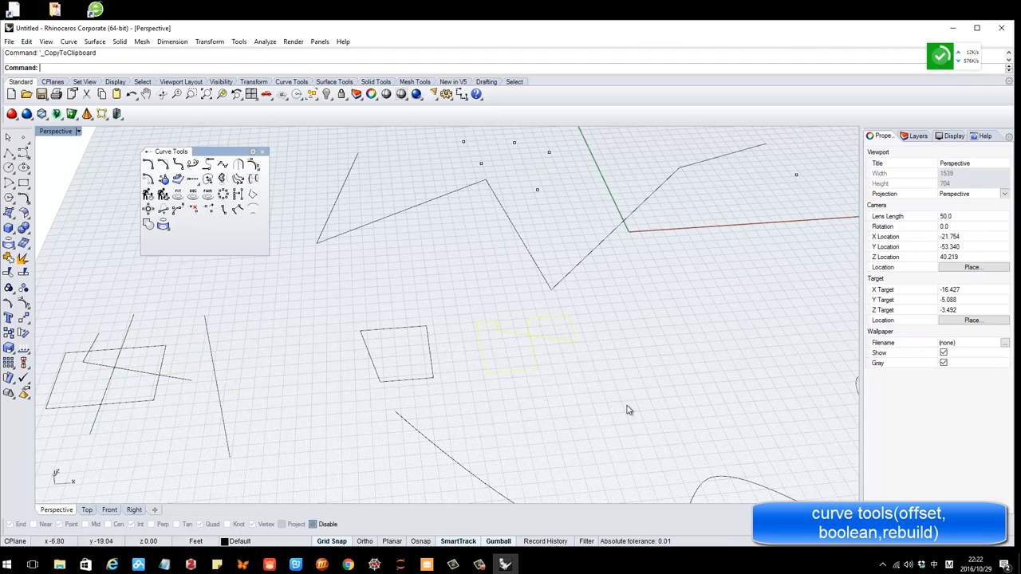
{"action": "right_click_drag", "start_coordinate": [581, 381], "coordinate": [564, 361]}
{"action": "scroll", "coordinate": [556, 355], "scroll_direction": "down", "scroll_amount": 2}
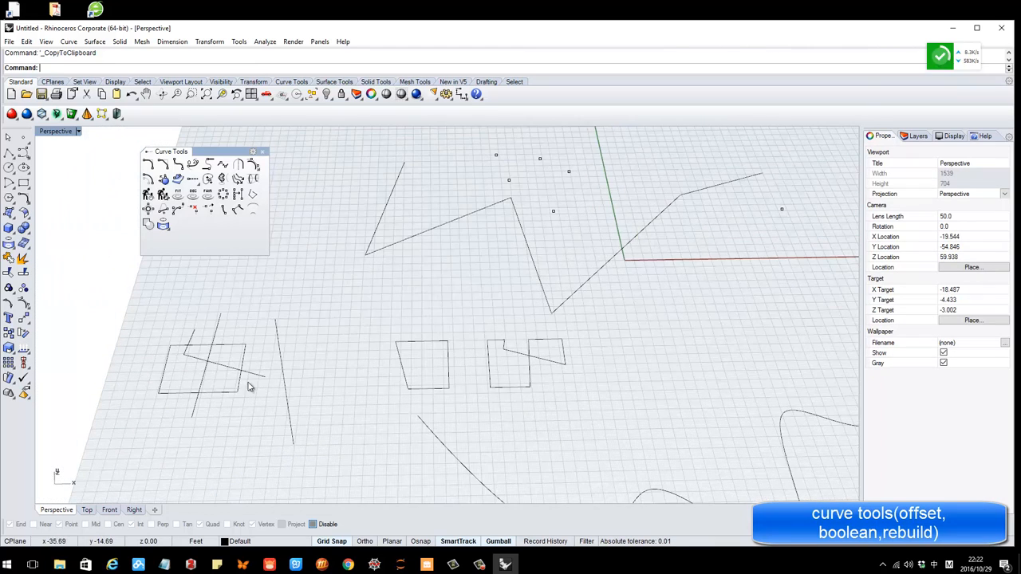
Delete the small rectangle together with the two polylines crossing it
{"action": "scroll", "coordinate": [248, 385], "scroll_direction": "up", "scroll_amount": 2}
{"action": "left_click_drag", "start_coordinate": [118, 287], "coordinate": [280, 439]}
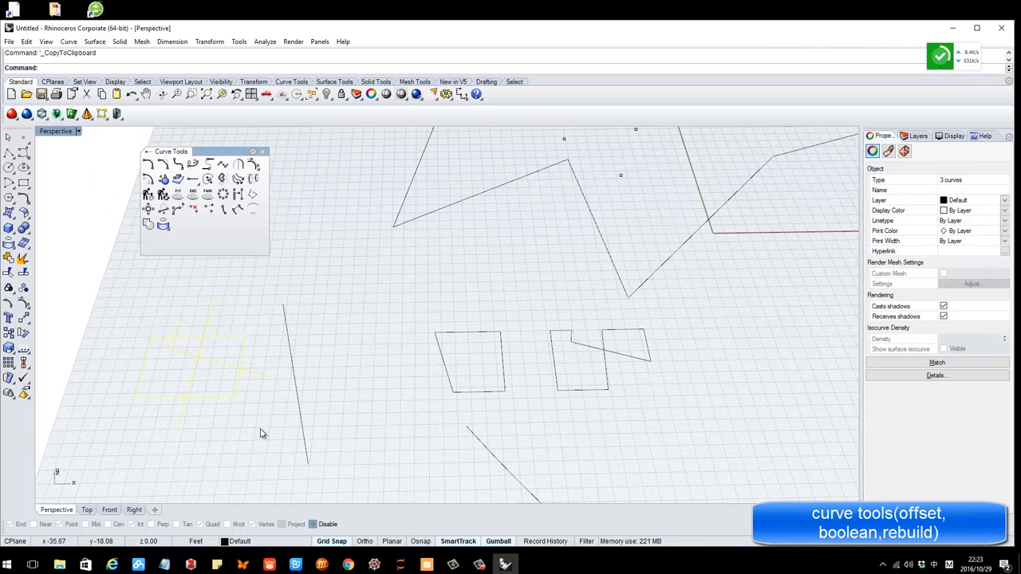
{"action": "key", "text": "Delete"}
{"action": "scroll", "coordinate": [424, 343], "scroll_direction": "down", "scroll_amount": 3}
{"action": "scroll", "coordinate": [510, 383], "scroll_direction": "up", "scroll_amount": 2}
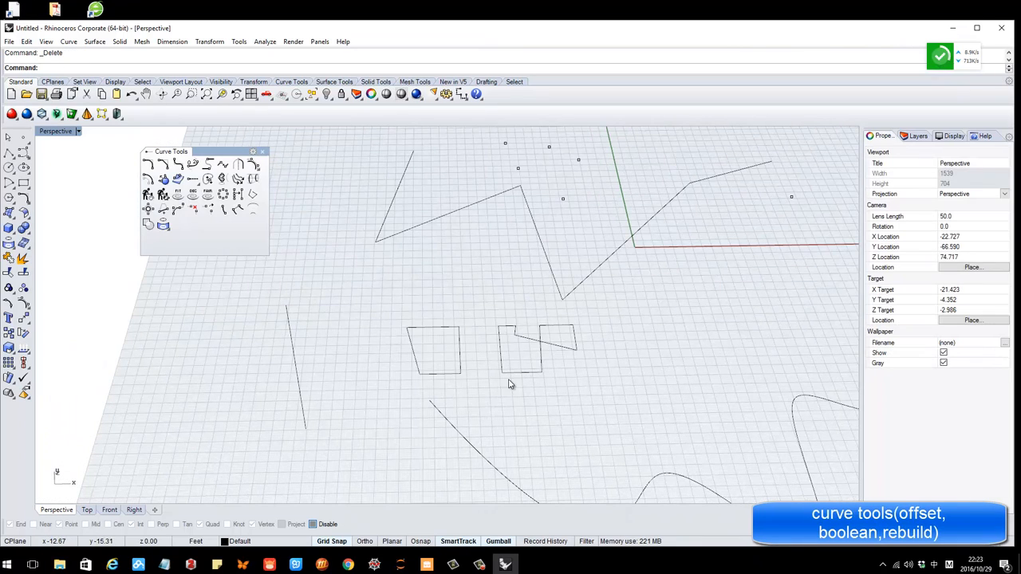
Delete the two joined region curves and the trapezoid produced by the Curve Boolean operations
{"action": "left_click_drag", "start_coordinate": [483, 303], "coordinate": [606, 390]}
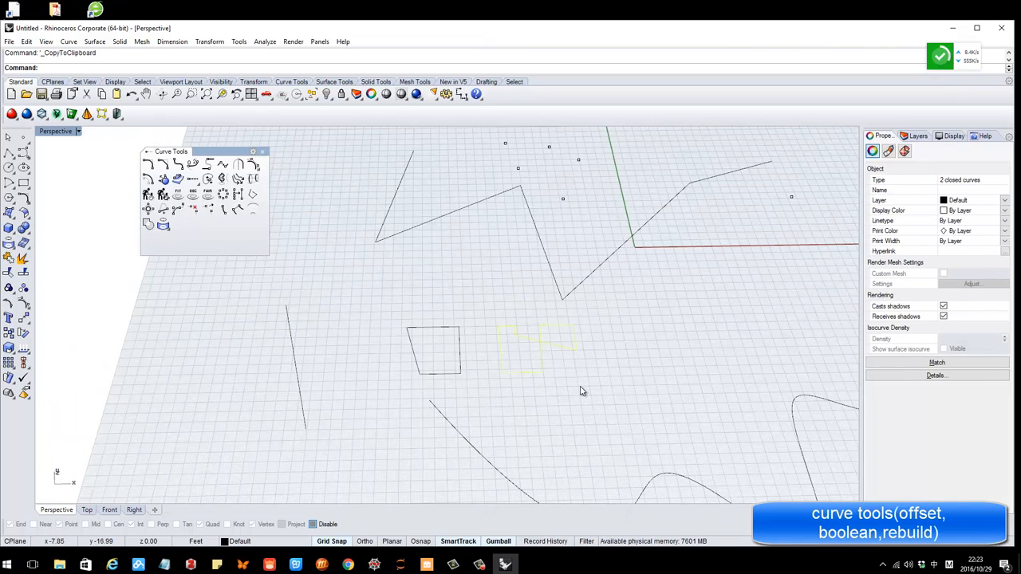
{"action": "key", "text": "Delete"}
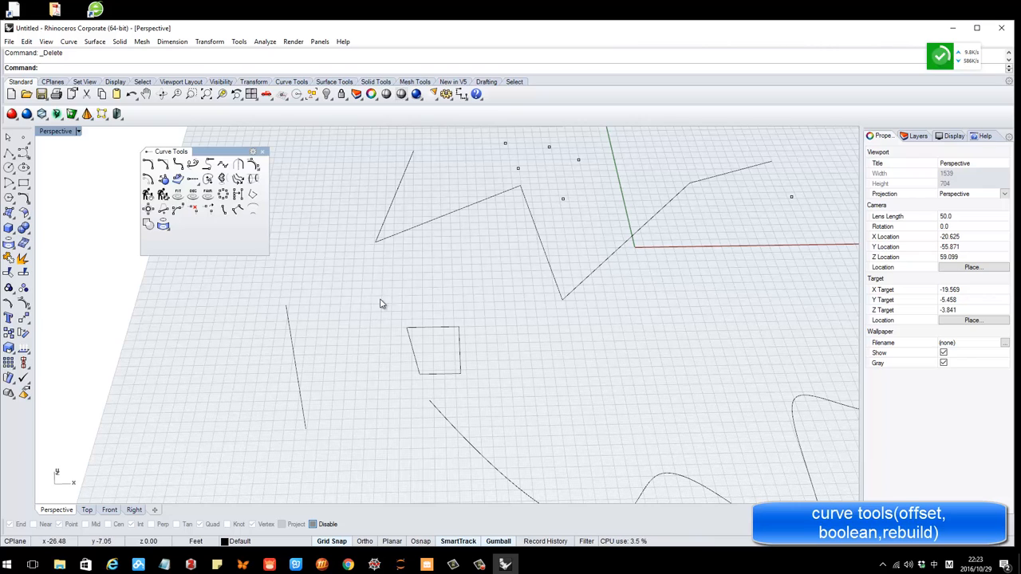
{"action": "left_click_drag", "start_coordinate": [381, 296], "coordinate": [491, 401]}
{"action": "key", "text": "ctrl+c"}
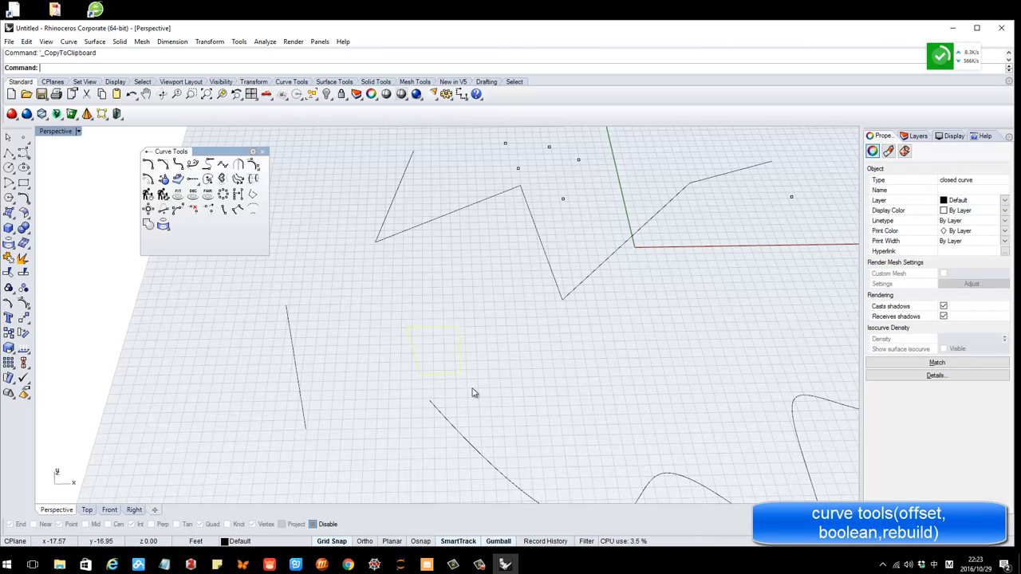
{"action": "key", "text": "Delete"}
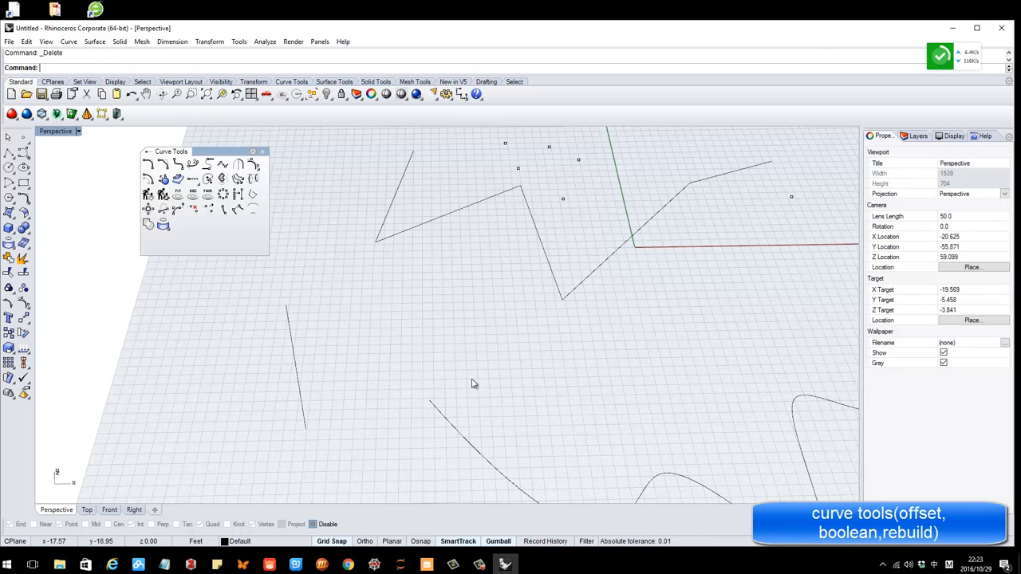
{"action": "left_click", "coordinate": [193, 181]}
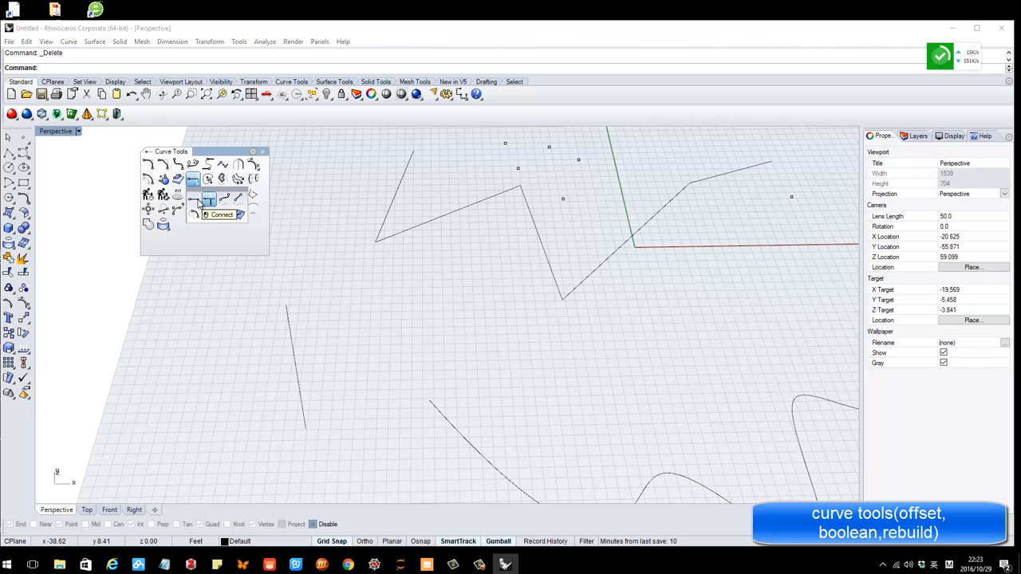
{"action": "left_click", "coordinate": [239, 280]}
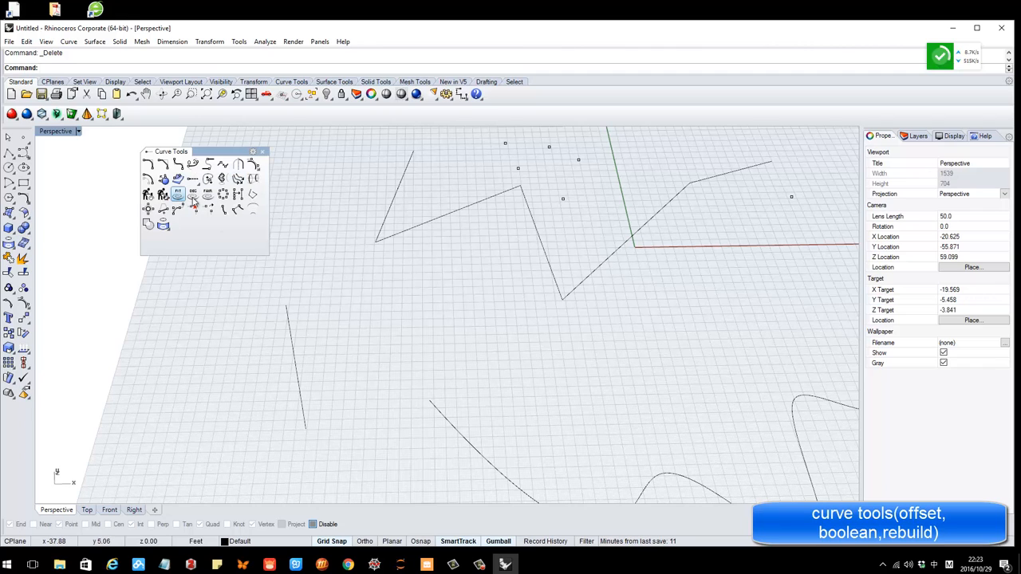
Show the auto-updating help for the ChangeDegree command, examine its steps, Deformable option and notes, and leave the command without changing any curve
{"action": "left_click", "coordinate": [982, 137]}
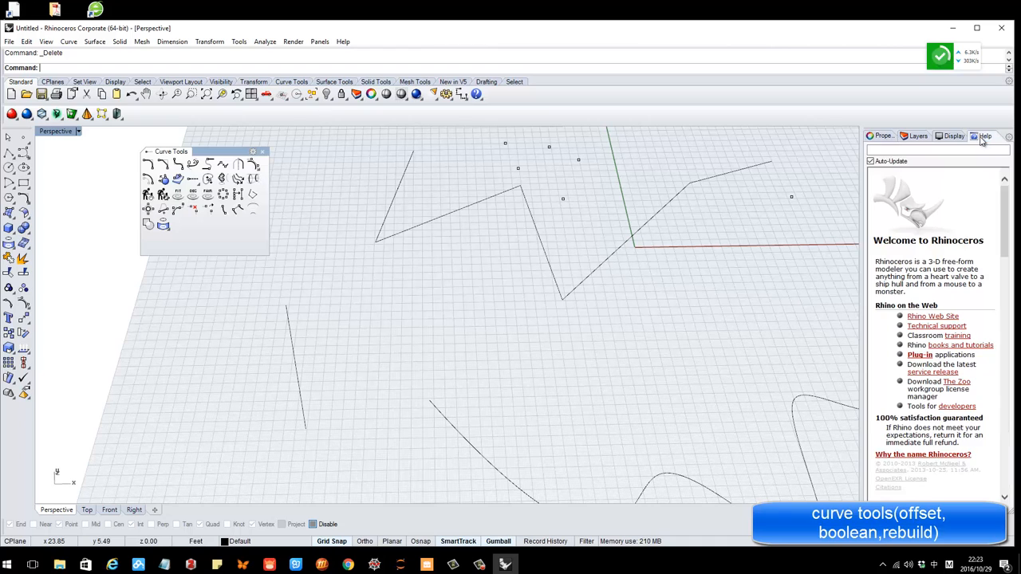
{"action": "left_click", "coordinate": [198, 197]}
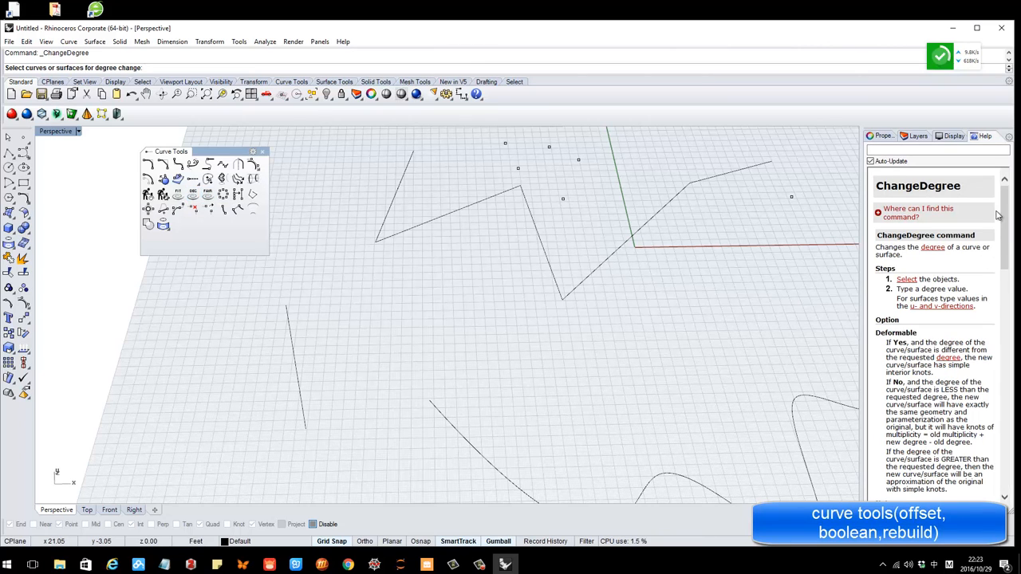
{"action": "scroll", "coordinate": [935, 237], "scroll_direction": "down", "scroll_amount": 10}
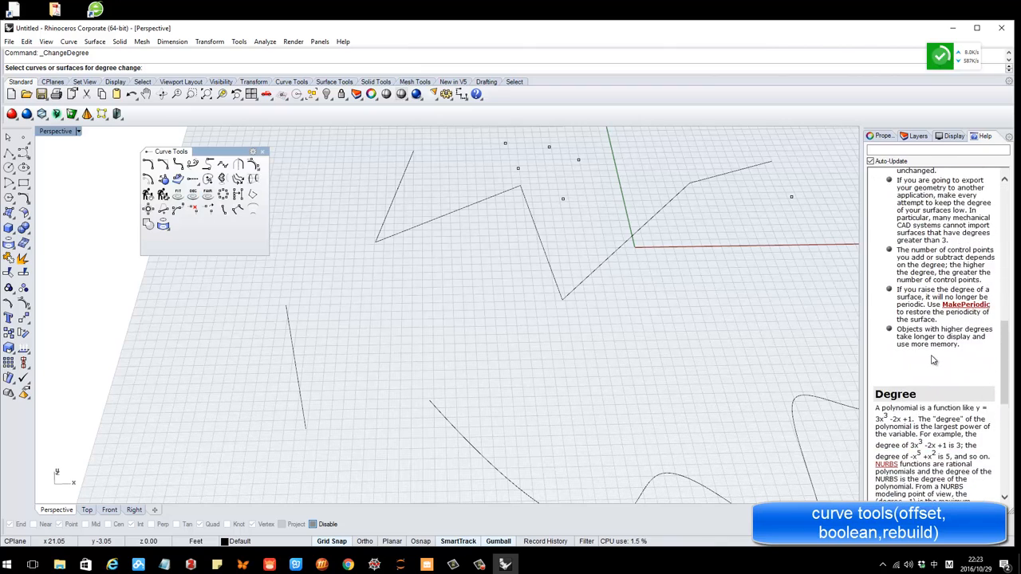
{"action": "scroll", "coordinate": [933, 360], "scroll_direction": "up", "scroll_amount": 5}
{"action": "scroll", "coordinate": [933, 360], "scroll_direction": "up", "scroll_amount": 6}
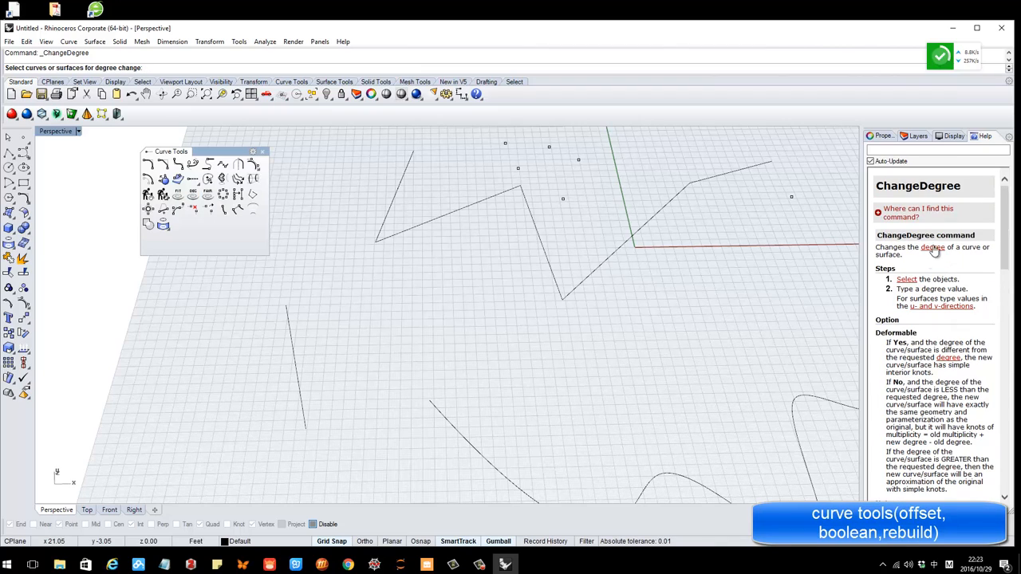
{"action": "scroll", "coordinate": [938, 181], "scroll_direction": "down", "scroll_amount": 5}
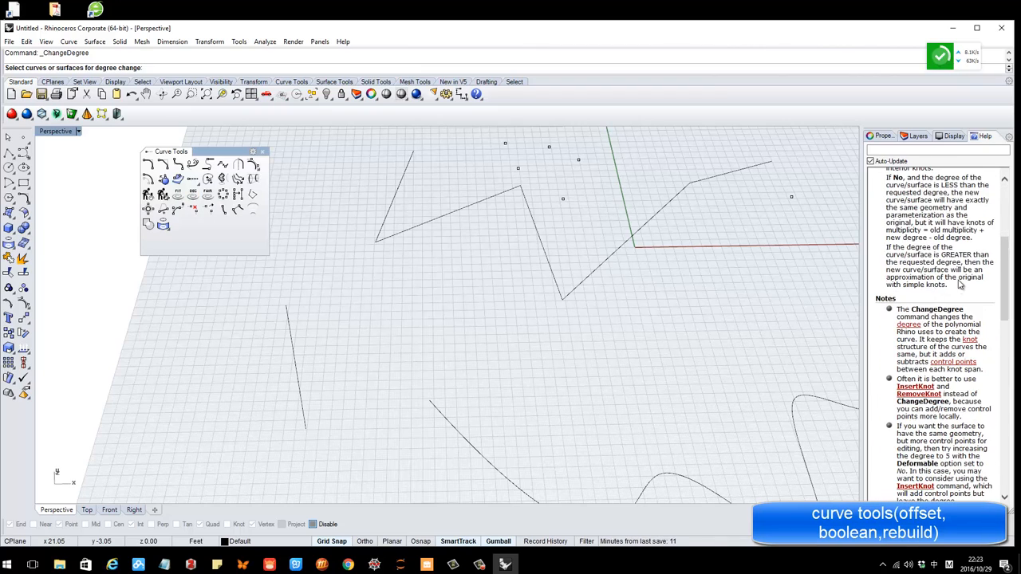
{"action": "scroll", "coordinate": [953, 283], "scroll_direction": "up", "scroll_amount": 5}
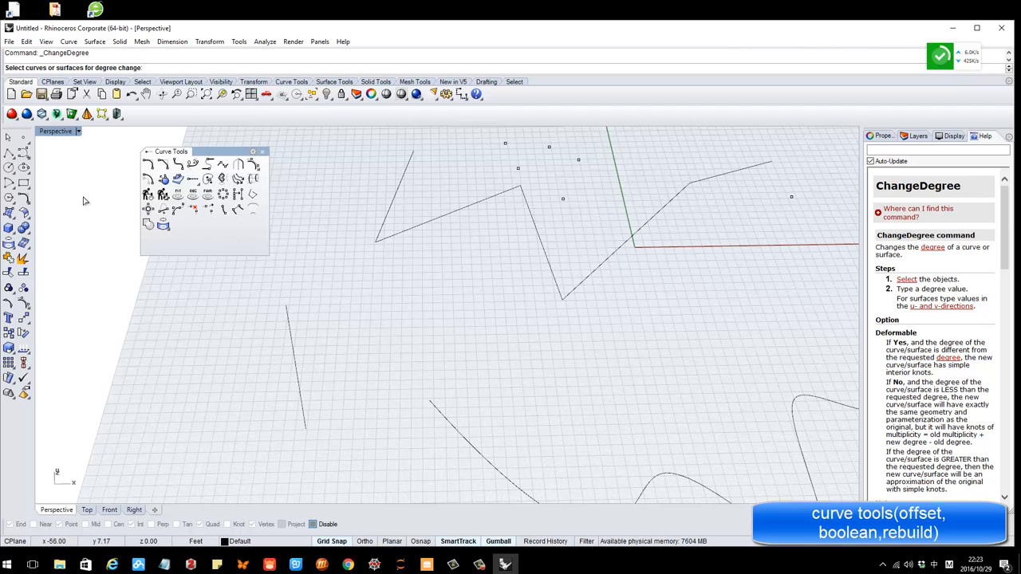
{"action": "left_click", "coordinate": [5, 140]}
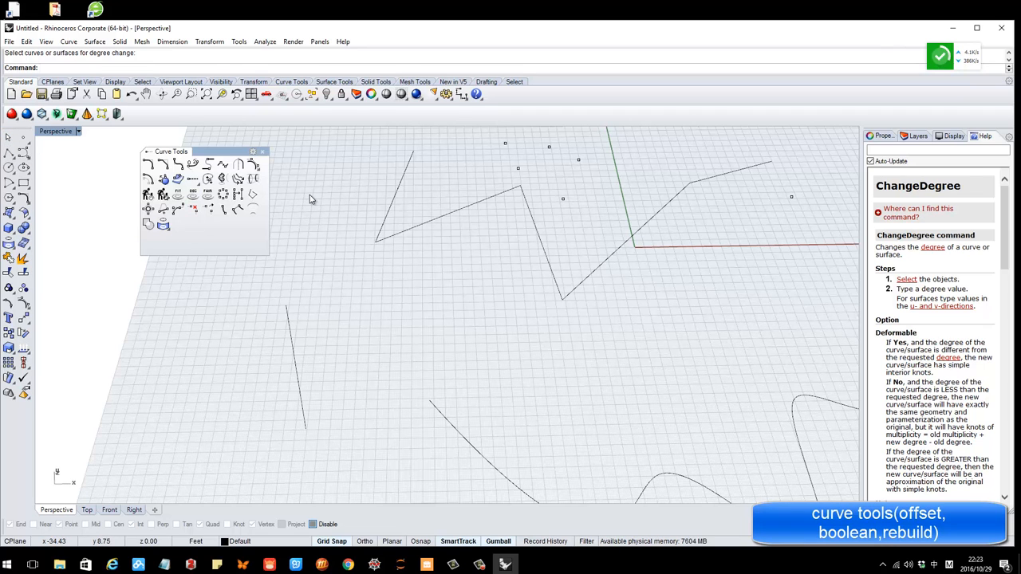
Turn on the control points of the wavy curve in front of the zigzag polyline
{"action": "scroll", "coordinate": [344, 268], "scroll_direction": "down", "scroll_amount": 5}
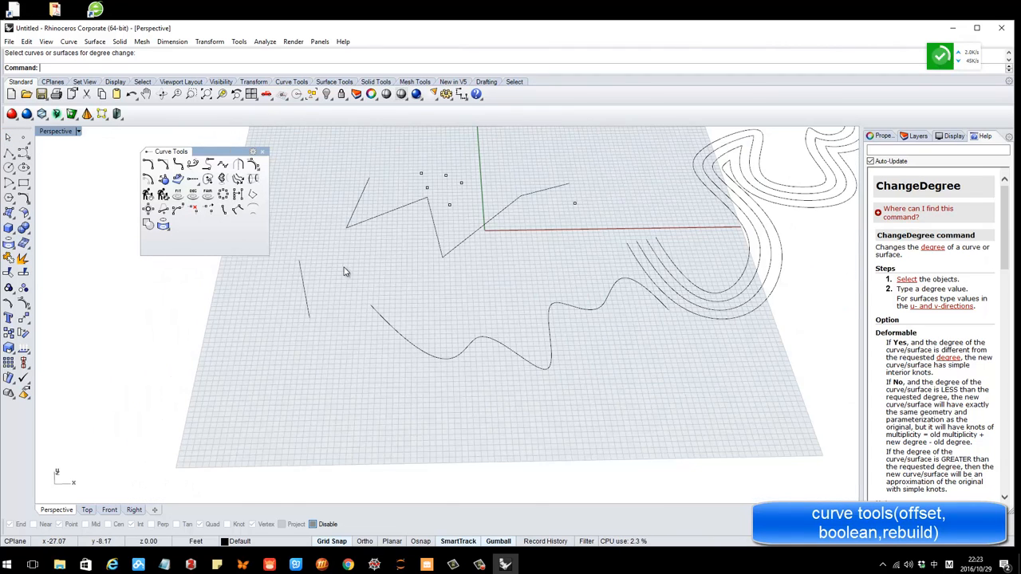
{"action": "scroll", "coordinate": [387, 274], "scroll_direction": "up", "scroll_amount": 3}
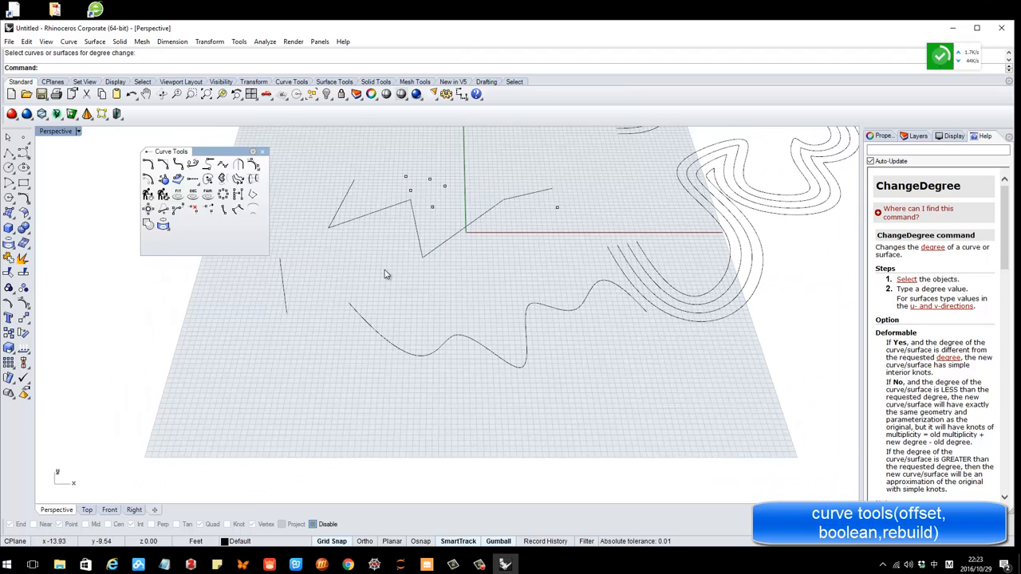
{"action": "left_click", "coordinate": [547, 313]}
{"action": "right_click_drag", "start_coordinate": [469, 287], "coordinate": [445, 276]}
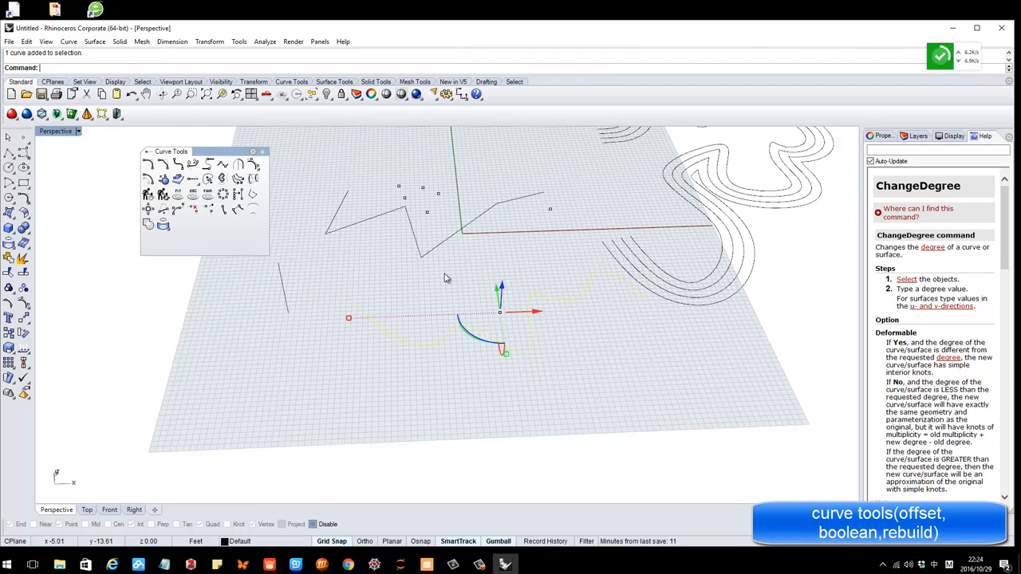
{"action": "scroll", "coordinate": [489, 288], "scroll_direction": "up", "scroll_amount": 2}
{"action": "right_click_drag", "start_coordinate": [488, 314], "coordinate": [423, 299], "text": "shift"}
{"action": "left_click", "coordinate": [392, 288]}
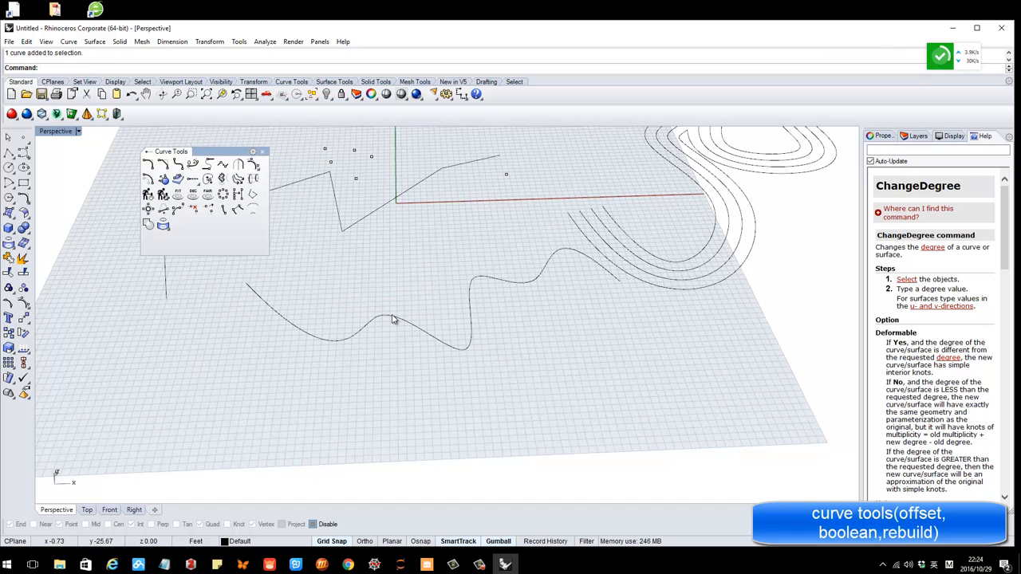
{"action": "left_click", "coordinate": [392, 319]}
{"action": "left_click", "coordinate": [23, 304]}
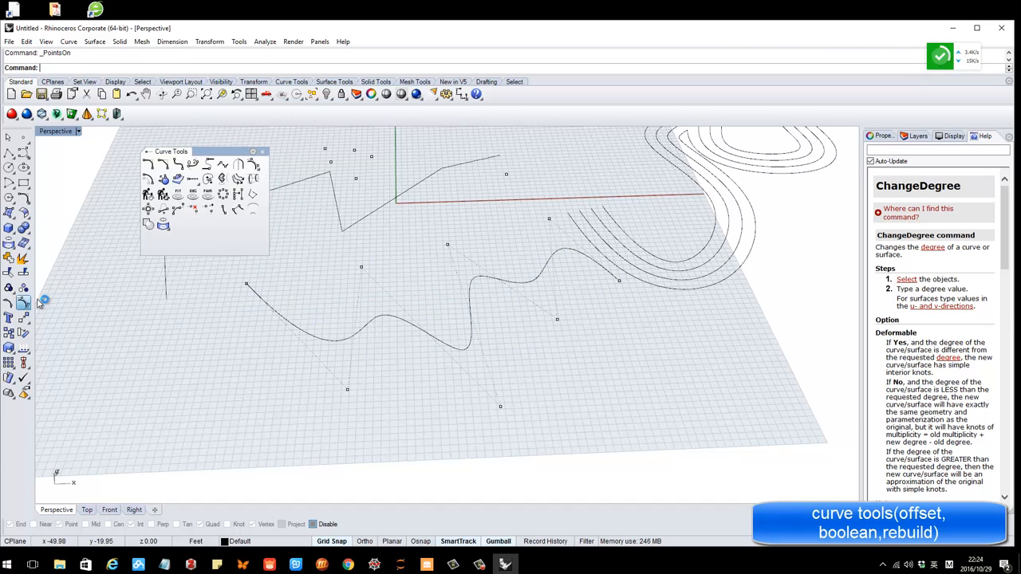
{"action": "mouse_move", "coordinate": [421, 317]}
{"action": "right_mouse_down"}
{"action": "mouse_move", "coordinate": [417, 285]}
{"action": "mouse_move", "coordinate": [417, 300]}
{"action": "right_mouse_up"}
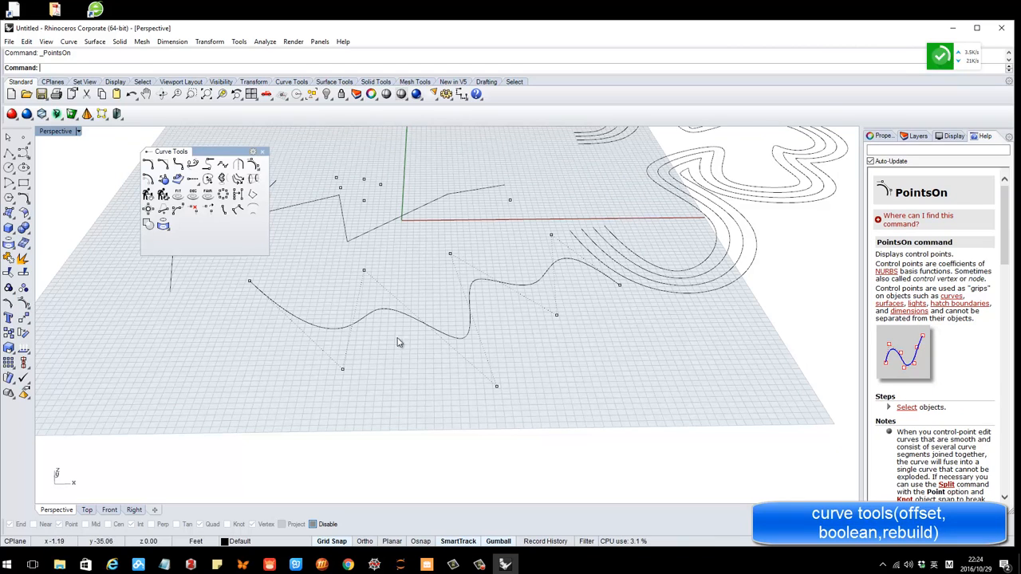
Turn on the control points of the outermost curve in the offset cloud-shaped set
{"action": "left_click", "coordinate": [622, 283]}
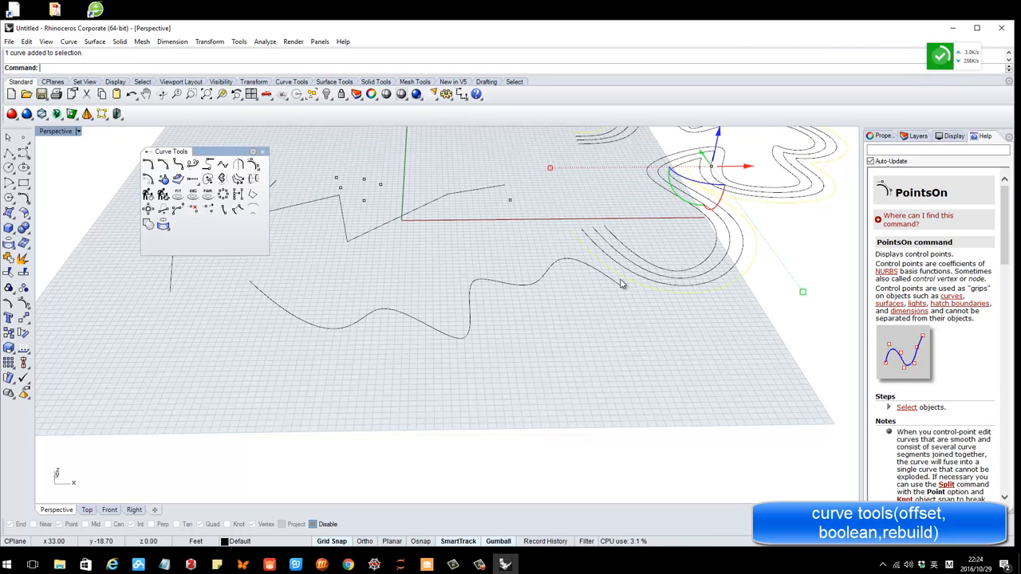
{"action": "left_click", "coordinate": [24, 304]}
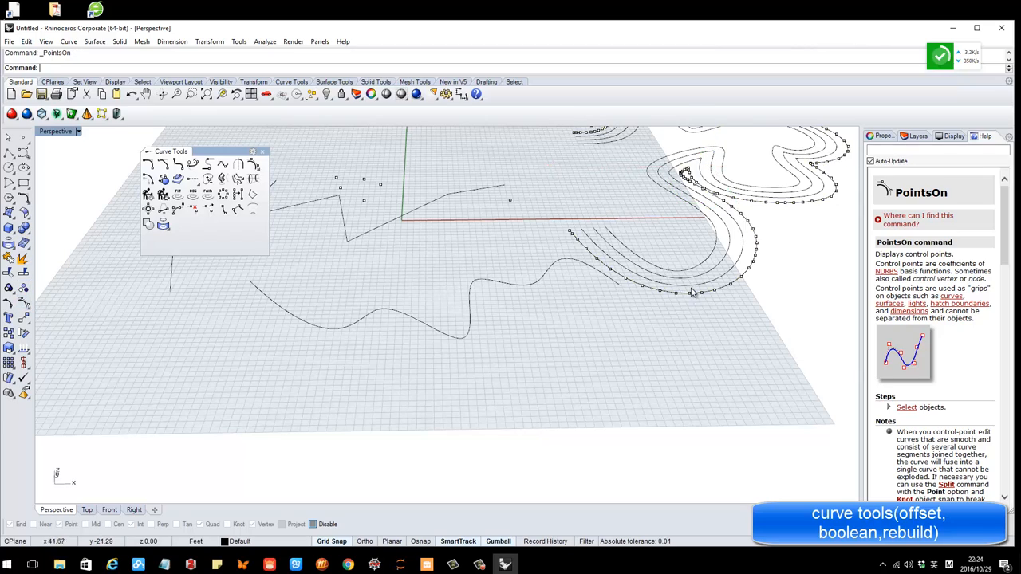
{"action": "right_click_drag", "start_coordinate": [292, 301], "coordinate": [460, 328]}
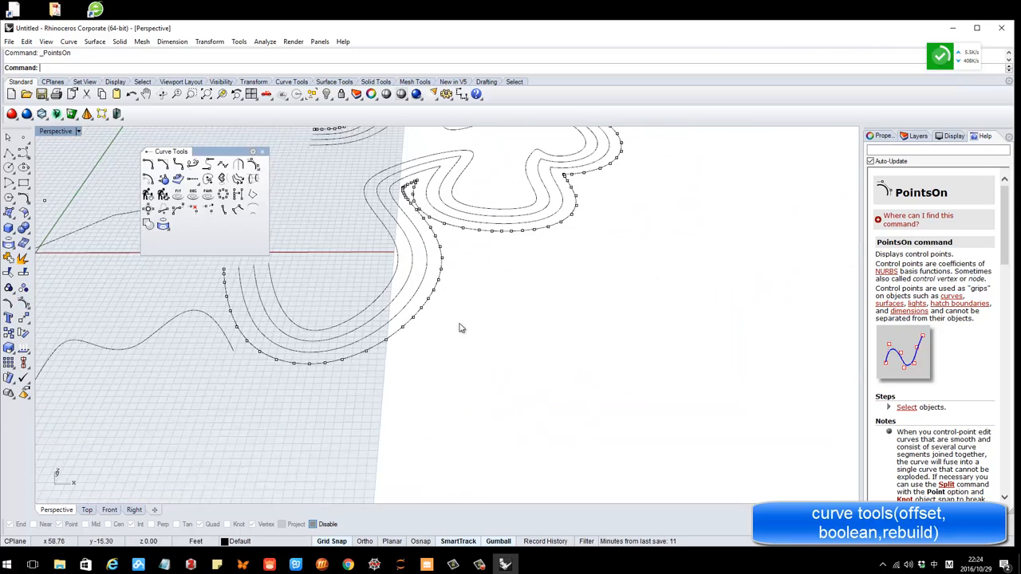
Try raising control points on the lower lobe of the outermost offset curve vertically with the Gumball, and undo the move
{"action": "left_click_drag", "start_coordinate": [459, 323], "coordinate": [415, 284]}
{"action": "key", "text": "ctrl+c"}
{"action": "right_click_drag", "start_coordinate": [432, 303], "coordinate": [440, 273]}
{"action": "left_click", "coordinate": [438, 306]}
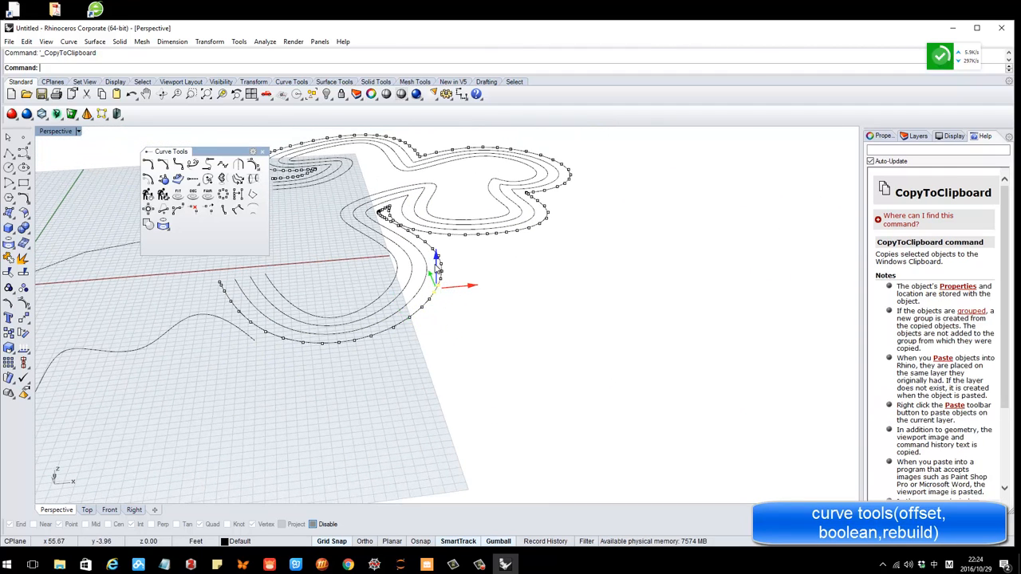
{"action": "left_click_drag", "start_coordinate": [436, 260], "coordinate": [436, 198]}
{"action": "right_click_drag", "start_coordinate": [452, 280], "coordinate": [471, 264]}
{"action": "key", "text": "ctrl+z"}
Examine the densely spaced control points along the outermost offset curve, especially around its sharp inner bend
{"action": "left_click", "coordinate": [471, 264]}
{"action": "scroll", "coordinate": [454, 250], "scroll_direction": "down", "scroll_amount": 4}
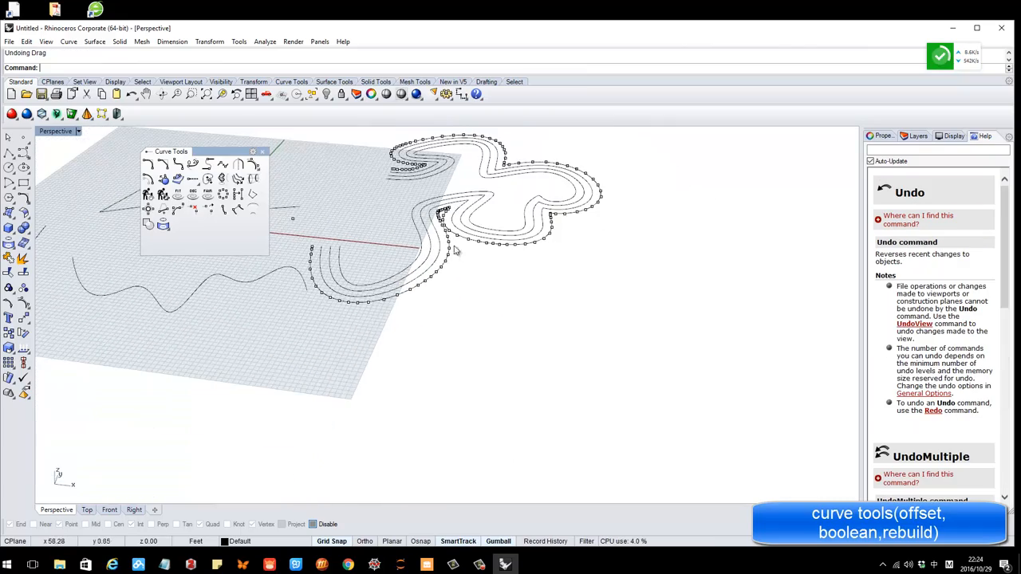
{"action": "scroll", "coordinate": [433, 209], "scroll_direction": "up", "scroll_amount": 4}
{"action": "scroll", "coordinate": [433, 208], "scroll_direction": "up", "scroll_amount": 2}
{"action": "right_click_drag", "start_coordinate": [639, 285], "coordinate": [529, 289]}
{"action": "scroll", "coordinate": [498, 232], "scroll_direction": "up", "scroll_amount": 4}
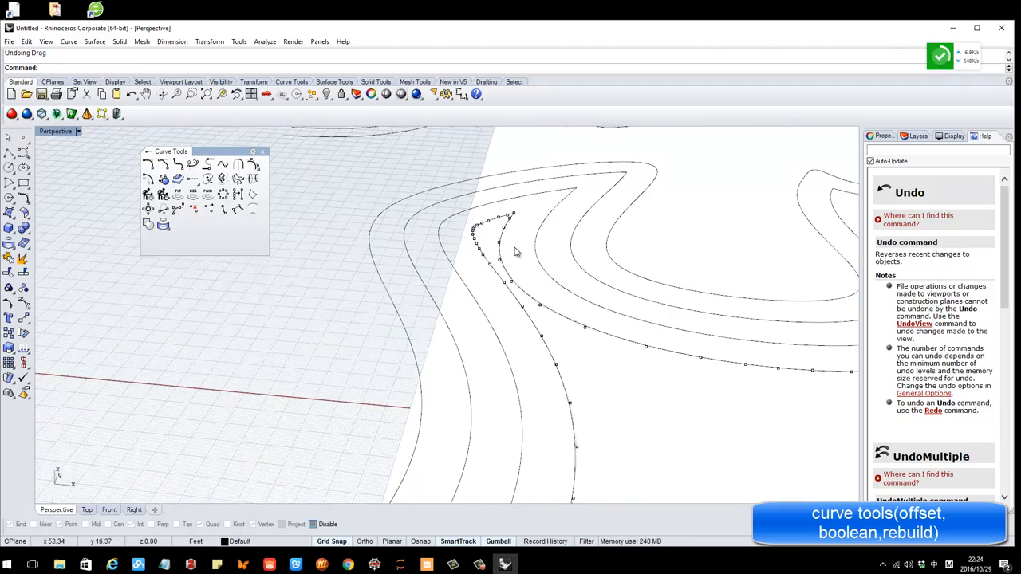
{"action": "scroll", "coordinate": [515, 252], "scroll_direction": "down", "scroll_amount": 5}
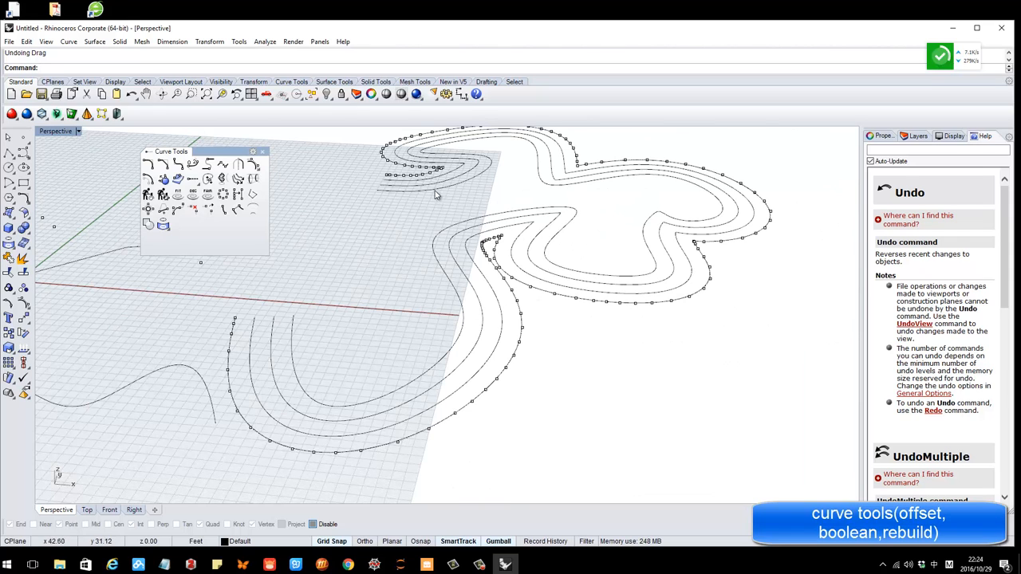
{"action": "right_click_drag", "start_coordinate": [588, 278], "coordinate": [311, 279]}
{"action": "left_click", "coordinate": [488, 376]}
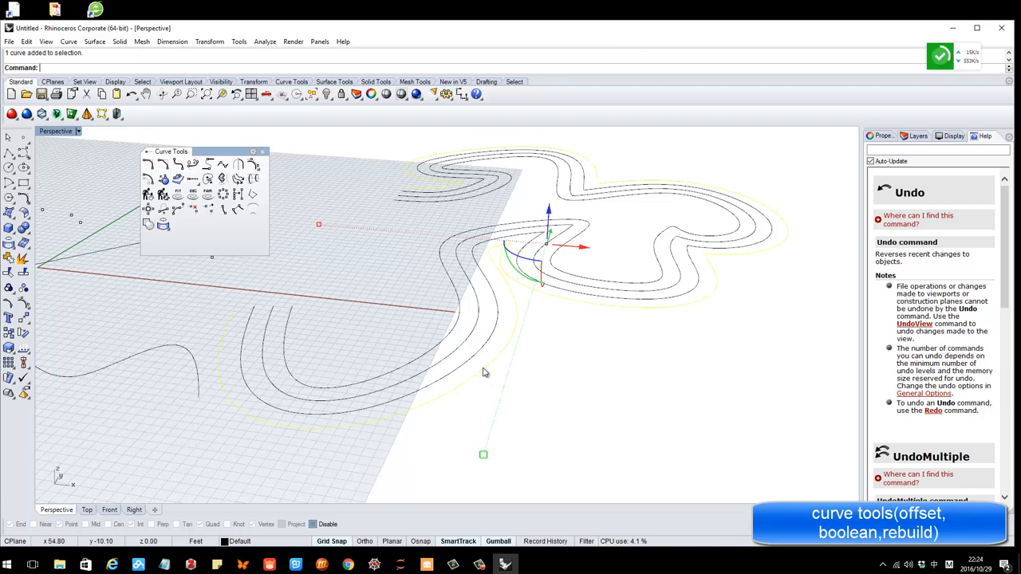
{"action": "left_click", "coordinate": [148, 196]}
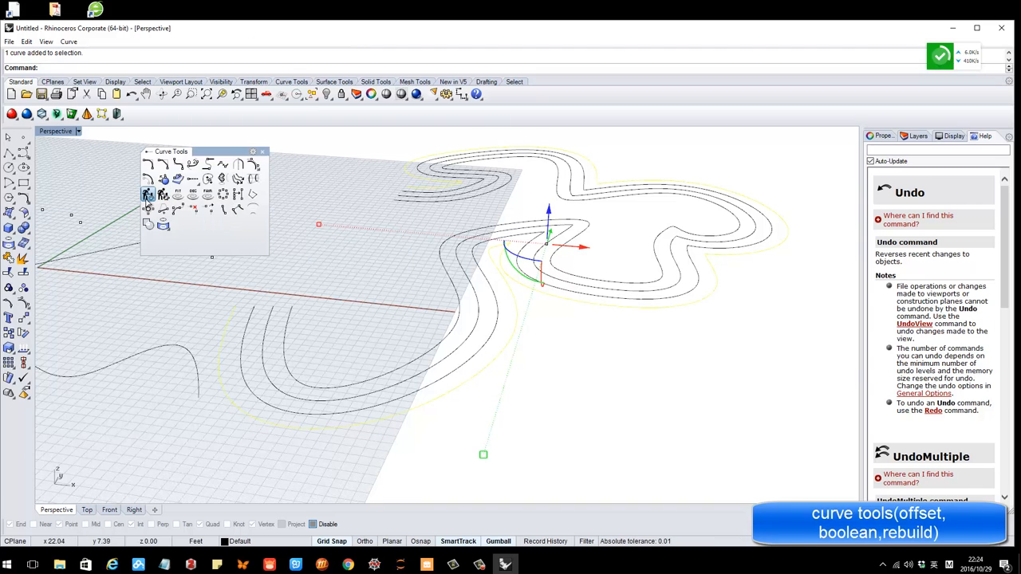
{"action": "left_click_drag", "start_coordinate": [481, 204], "coordinate": [330, 194]}
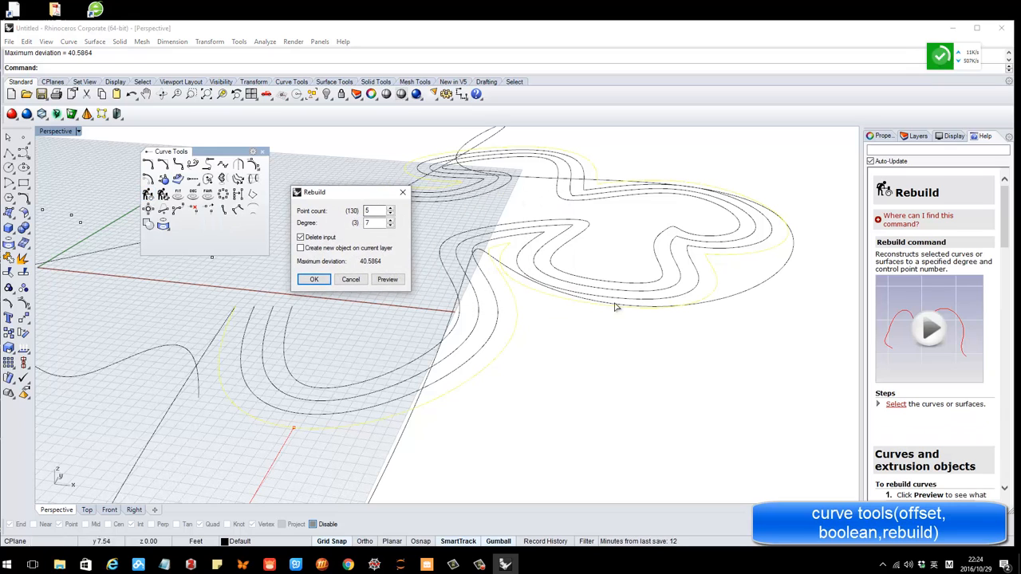
{"action": "double_click", "coordinate": [376, 211]}
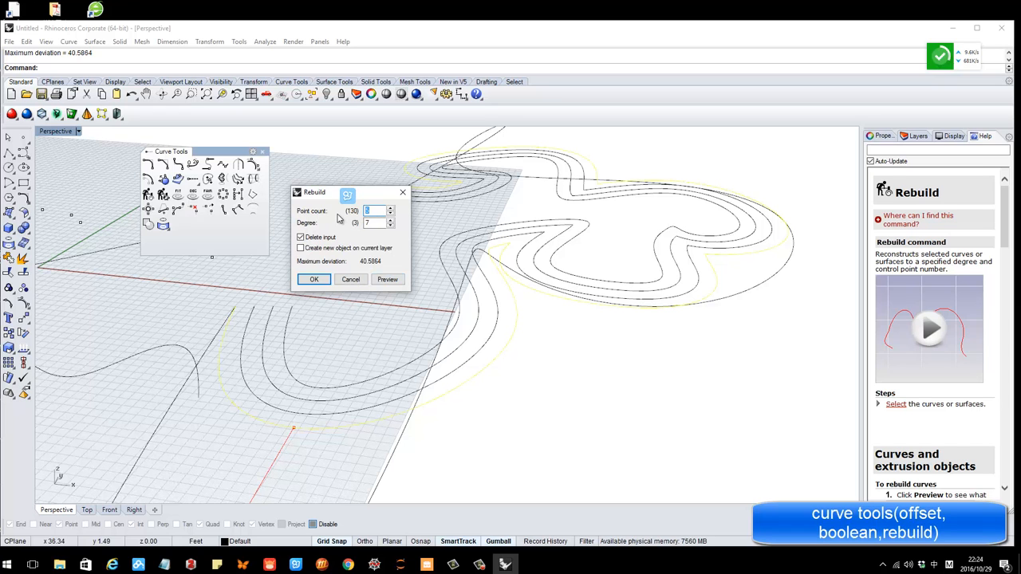
{"action": "right_click_drag", "start_coordinate": [484, 297], "coordinate": [420, 292]}
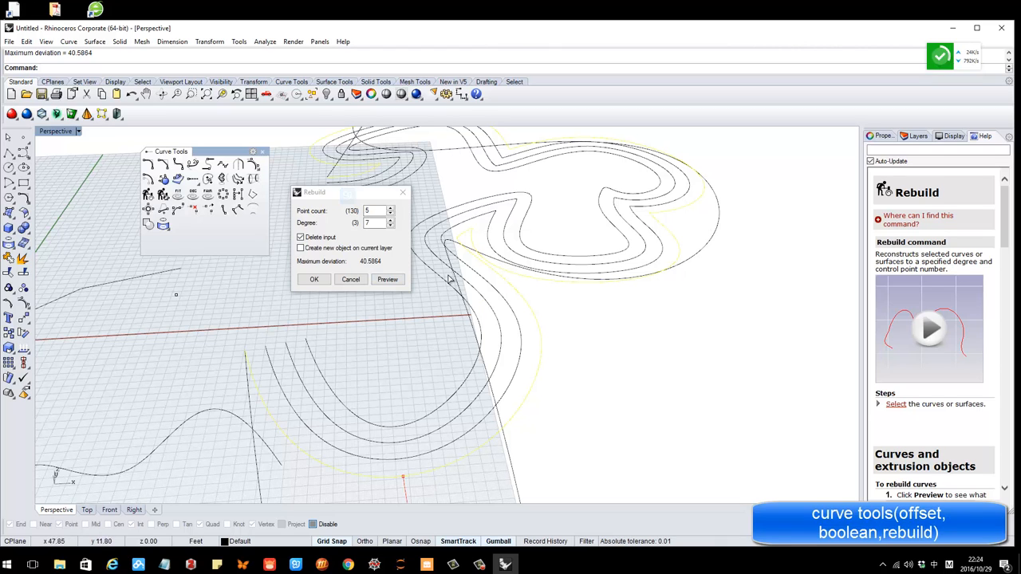
{"action": "left_click", "coordinate": [350, 280]}
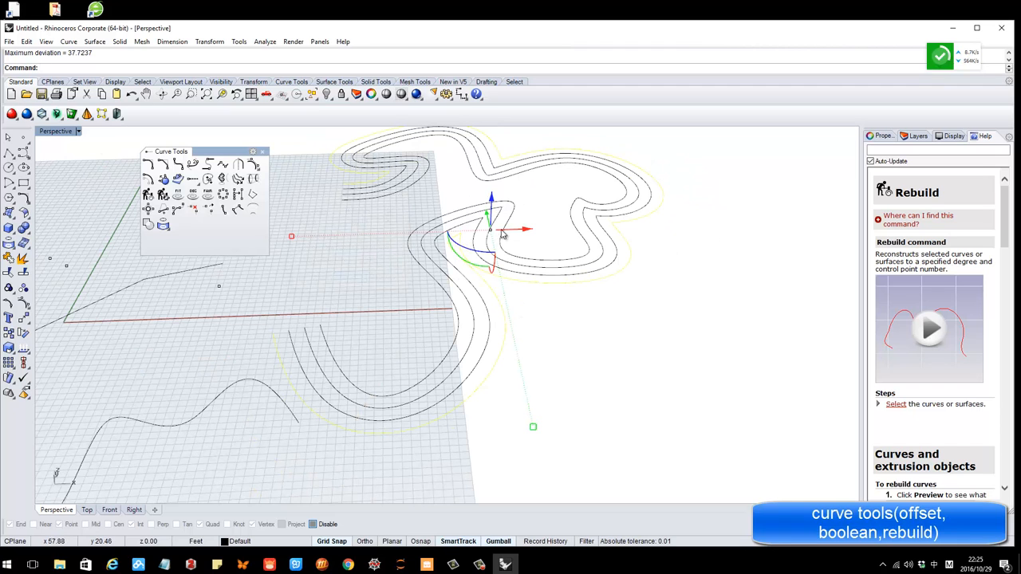
Move the outermost offset curve along the X axis with the Gumball until it stands clear of the other offsets, and deselect it
{"action": "left_click_drag", "start_coordinate": [504, 234], "coordinate": [706, 231]}
{"action": "key", "text": "ctrl+c"}
{"action": "scroll", "coordinate": [510, 249], "scroll_direction": "down", "scroll_amount": 7}
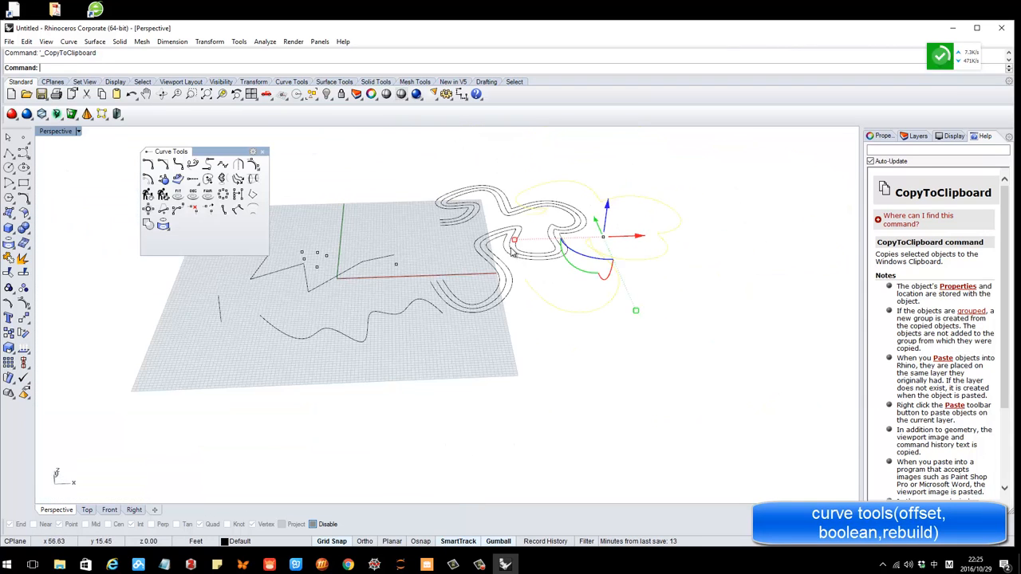
{"action": "right_click_drag", "start_coordinate": [540, 280], "coordinate": [590, 287]}
{"action": "left_click_drag", "start_coordinate": [668, 274], "coordinate": [827, 299]}
{"action": "scroll", "coordinate": [693, 312], "scroll_direction": "down", "scroll_amount": 6}
{"action": "left_click", "coordinate": [762, 298]}
{"action": "scroll", "coordinate": [756, 308], "scroll_direction": "up", "scroll_amount": 5}
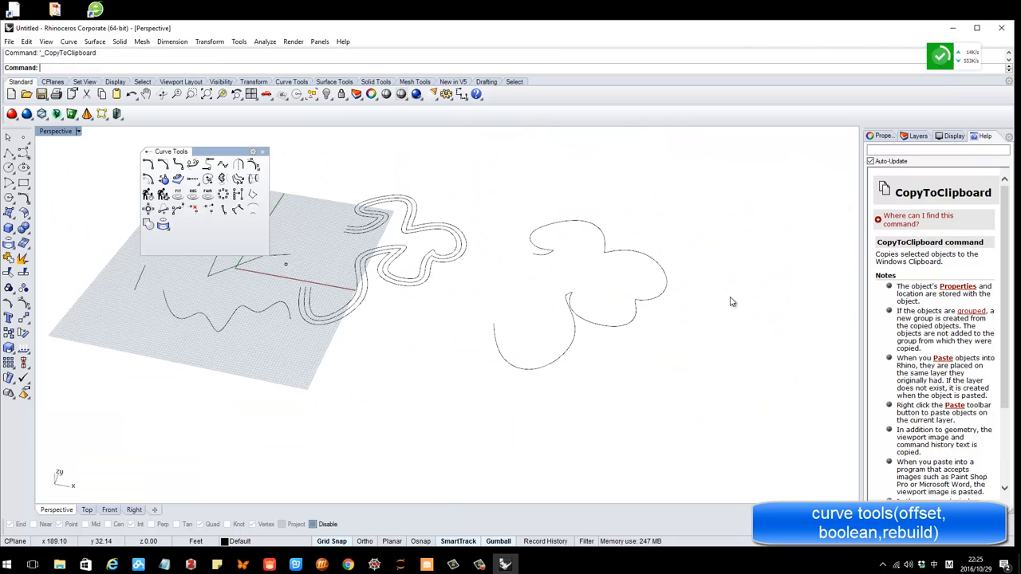
{"action": "right_click_drag", "start_coordinate": [643, 322], "coordinate": [435, 262]}
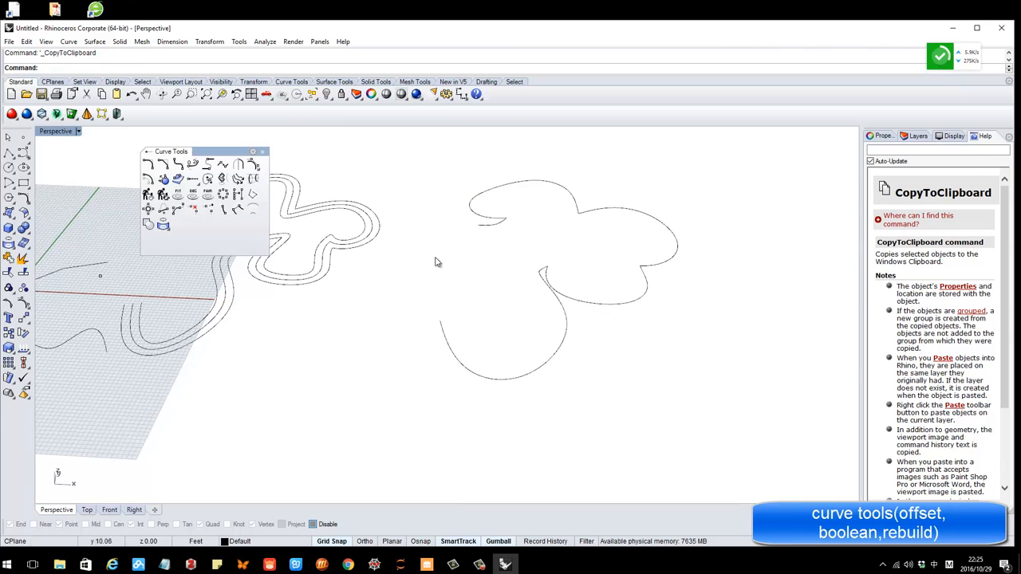
Rebuild the separated cloud-shaped curve with a point count of 50 and degree 7, previewing it before applying
{"action": "left_click", "coordinate": [149, 196]}
{"action": "left_click", "coordinate": [583, 304]}
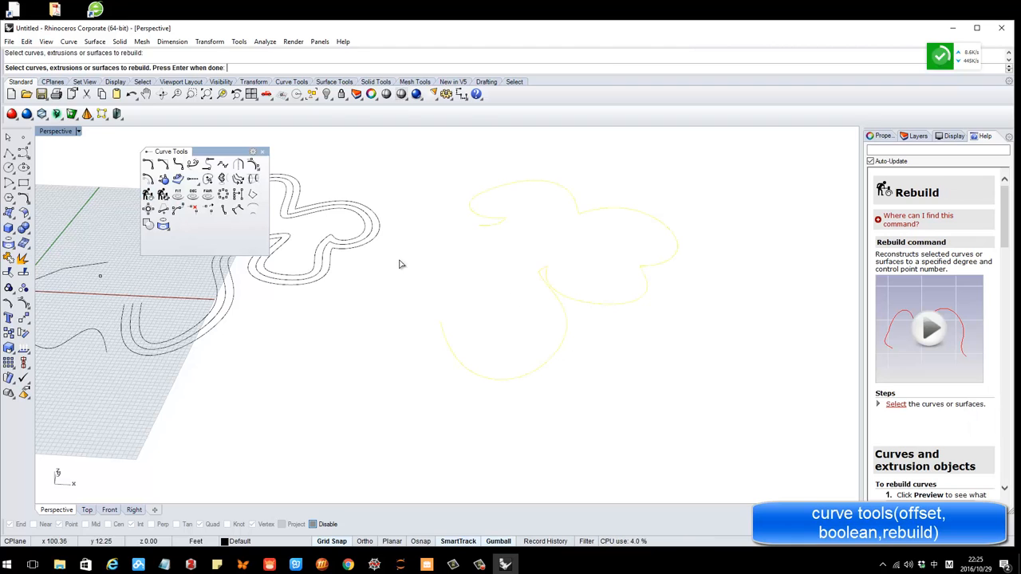
{"action": "right_click", "coordinate": [426, 238]}
{"action": "left_click_drag", "start_coordinate": [363, 193], "coordinate": [375, 174]}
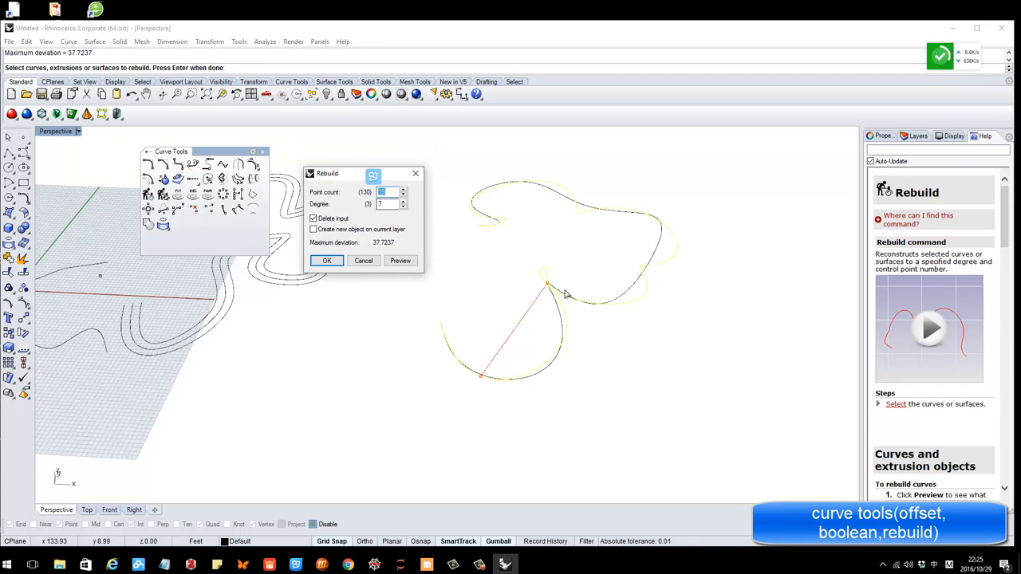
{"action": "right_click_drag", "start_coordinate": [563, 292], "coordinate": [567, 250]}
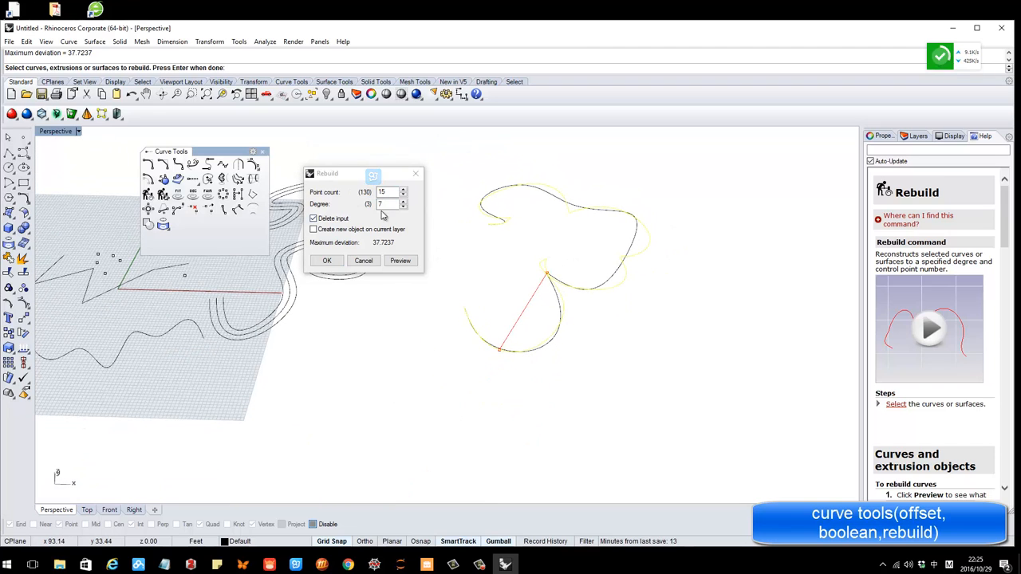
{"action": "left_click", "coordinate": [372, 197]}
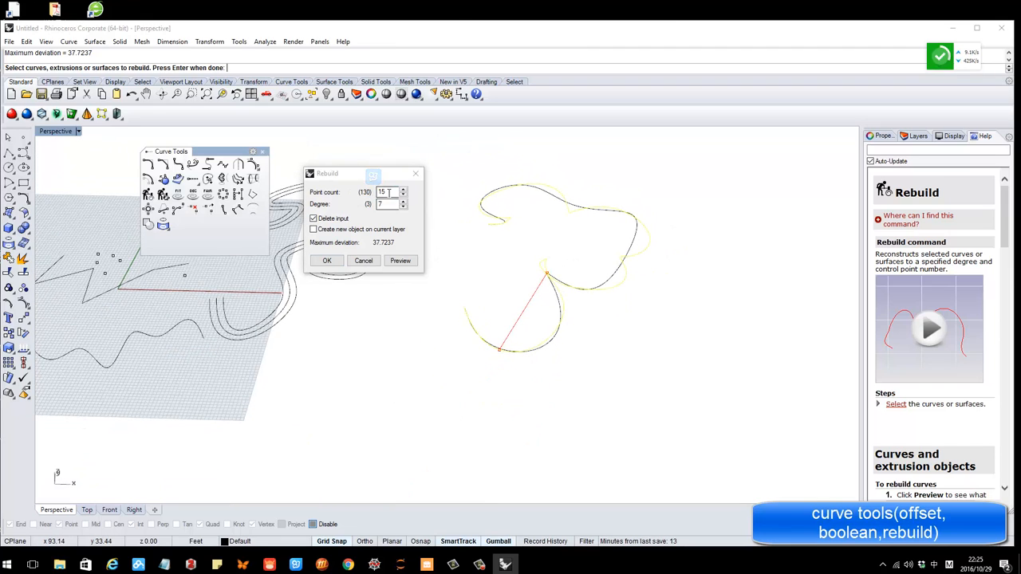
{"action": "type", "text": "50"}
{"action": "left_click", "coordinate": [398, 261]}
{"action": "scroll", "coordinate": [560, 287], "scroll_direction": "up", "scroll_amount": 6}
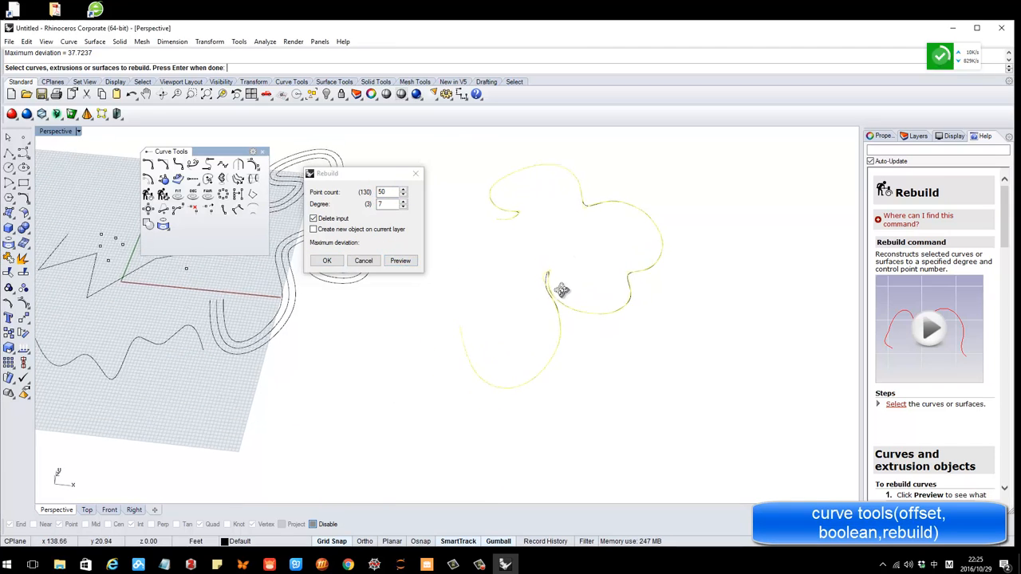
{"action": "scroll", "coordinate": [519, 303], "scroll_direction": "down", "scroll_amount": 5}
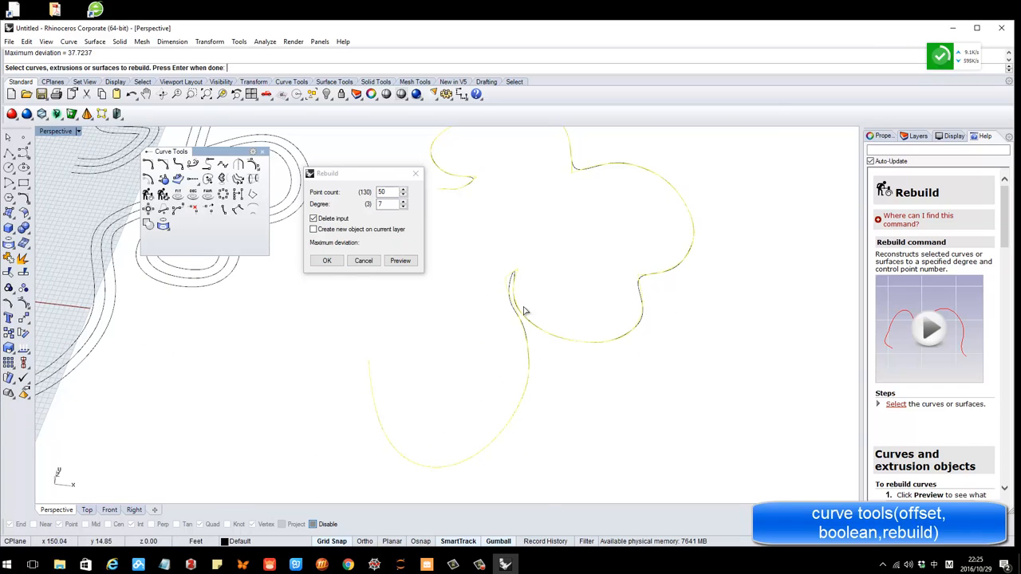
{"action": "scroll", "coordinate": [527, 249], "scroll_direction": "up", "scroll_amount": 5}
{"action": "left_click", "coordinate": [326, 261]}
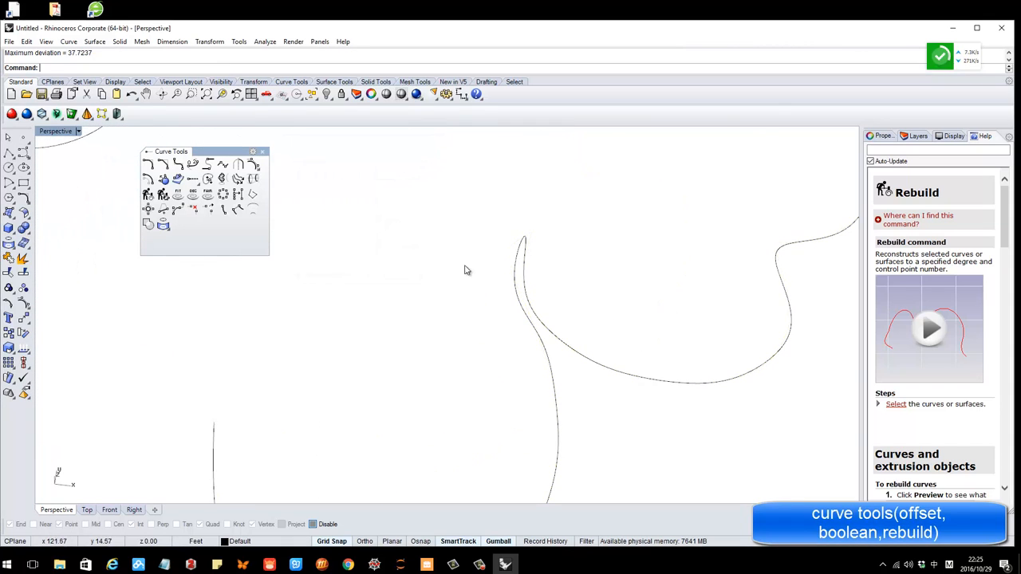
Turn on the control points of the rebuilt curve
{"action": "scroll", "coordinate": [547, 314], "scroll_direction": "down", "scroll_amount": 3}
{"action": "left_click", "coordinate": [547, 314]}
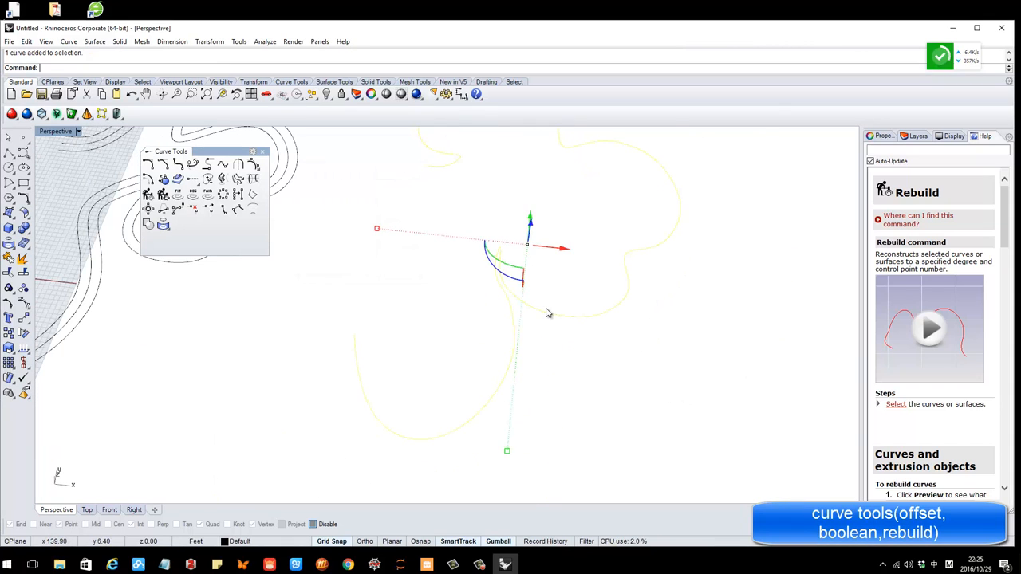
{"action": "left_click", "coordinate": [24, 303]}
{"action": "scroll", "coordinate": [535, 299], "scroll_direction": "down", "scroll_amount": 3}
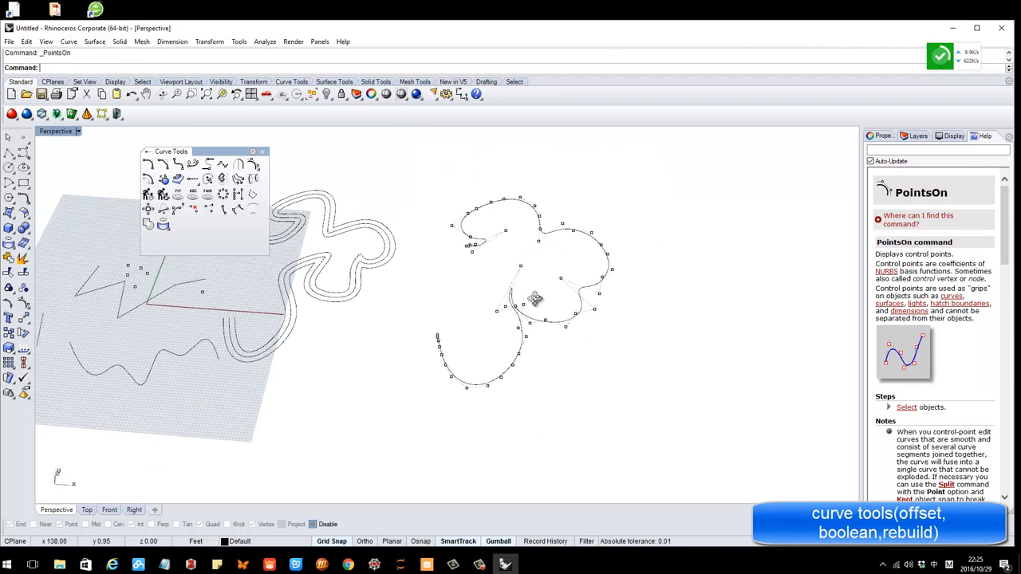
{"action": "scroll", "coordinate": [558, 303], "scroll_direction": "up", "scroll_amount": 3}
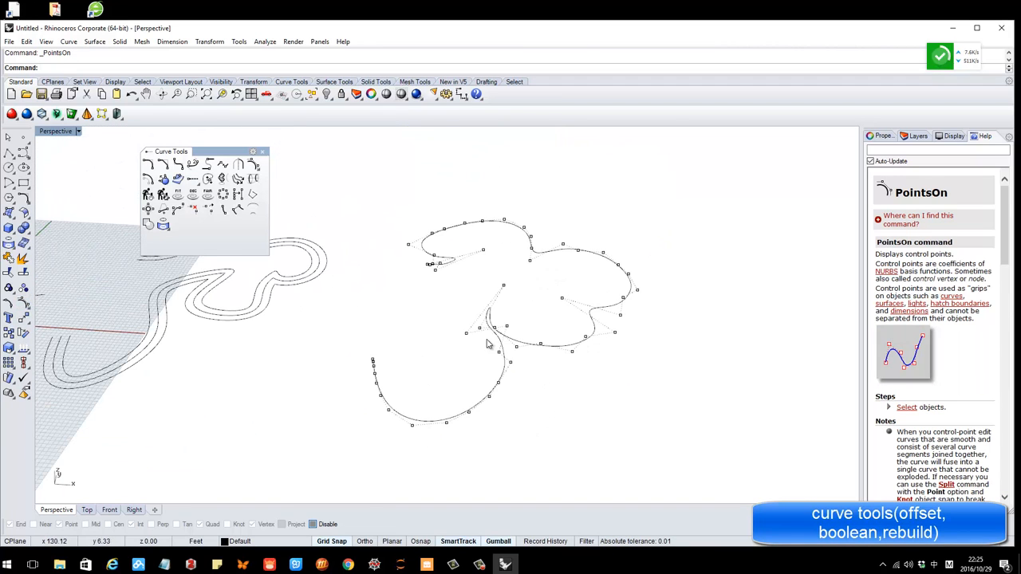
Select three neighbouring control points on the rebuilt curve's small lower lobe and raise them vertically to reshape it
{"action": "scroll", "coordinate": [609, 357], "scroll_direction": "up", "scroll_amount": 2}
{"action": "left_click_drag", "start_coordinate": [566, 341], "coordinate": [538, 324]}
{"action": "key", "text": "ctrl+c"}
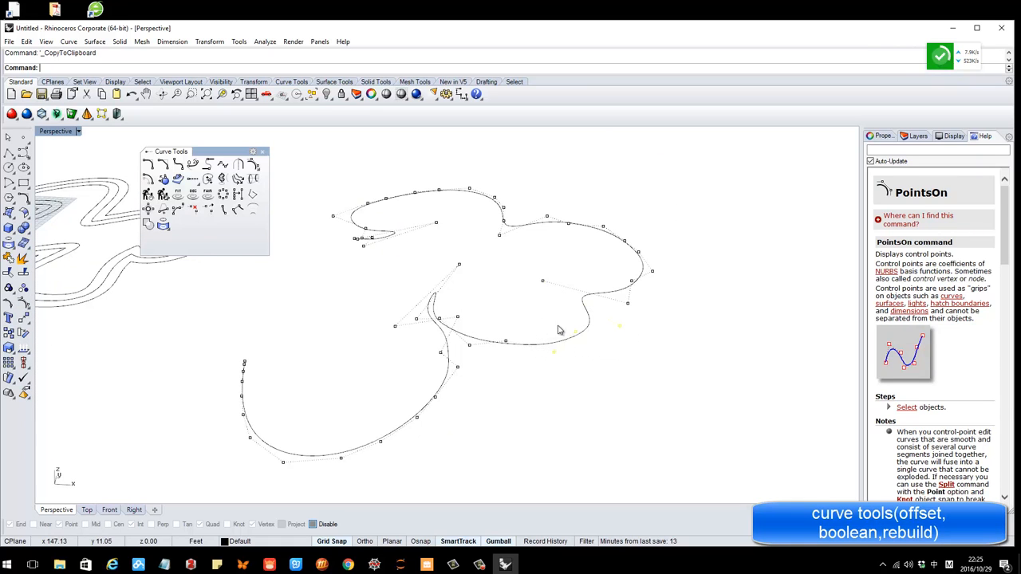
{"action": "right_click_drag", "start_coordinate": [561, 327], "coordinate": [584, 321]}
{"action": "left_click_drag", "start_coordinate": [590, 317], "coordinate": [593, 283]}
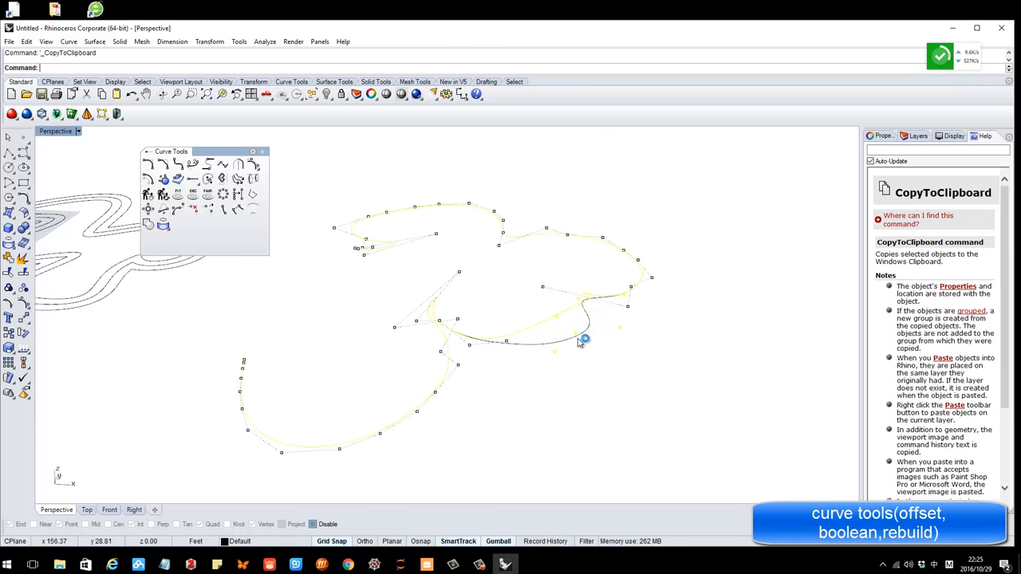
{"action": "left_click", "coordinate": [528, 375]}
Select two control points on the rebuilt curve just beside its narrow inner tip and raise them vertically
{"action": "mouse_move", "coordinate": [528, 375]}
{"action": "right_mouse_down"}
{"action": "mouse_move", "coordinate": [583, 325]}
{"action": "mouse_move", "coordinate": [522, 342]}
{"action": "mouse_move", "coordinate": [511, 372]}
{"action": "mouse_move", "coordinate": [520, 365]}
{"action": "right_mouse_up"}
{"action": "left_click_drag", "start_coordinate": [449, 339], "coordinate": [446, 337]}
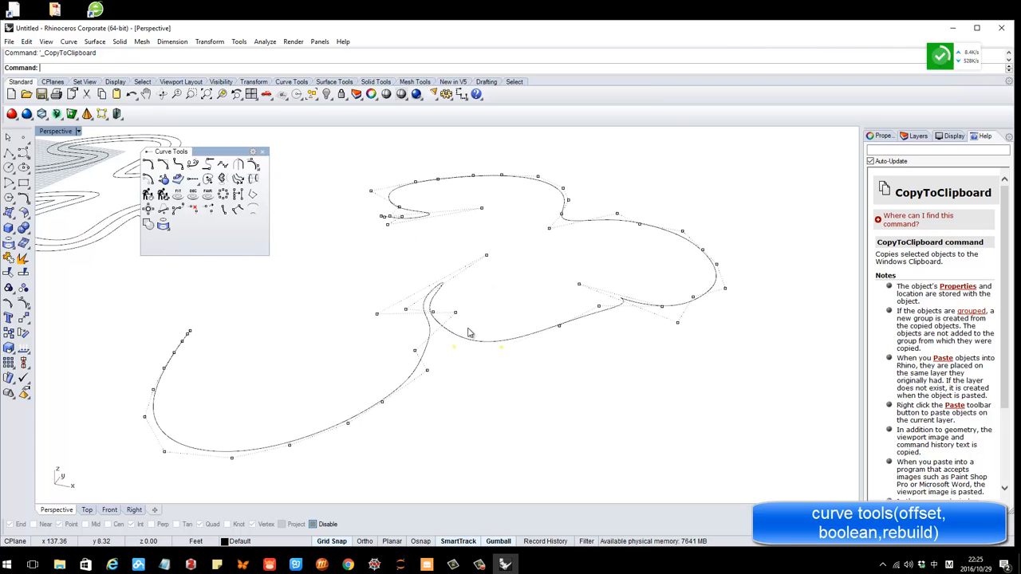
{"action": "right_click_drag", "start_coordinate": [468, 331], "coordinate": [479, 309]}
{"action": "left_click_drag", "start_coordinate": [480, 310], "coordinate": [482, 287]}
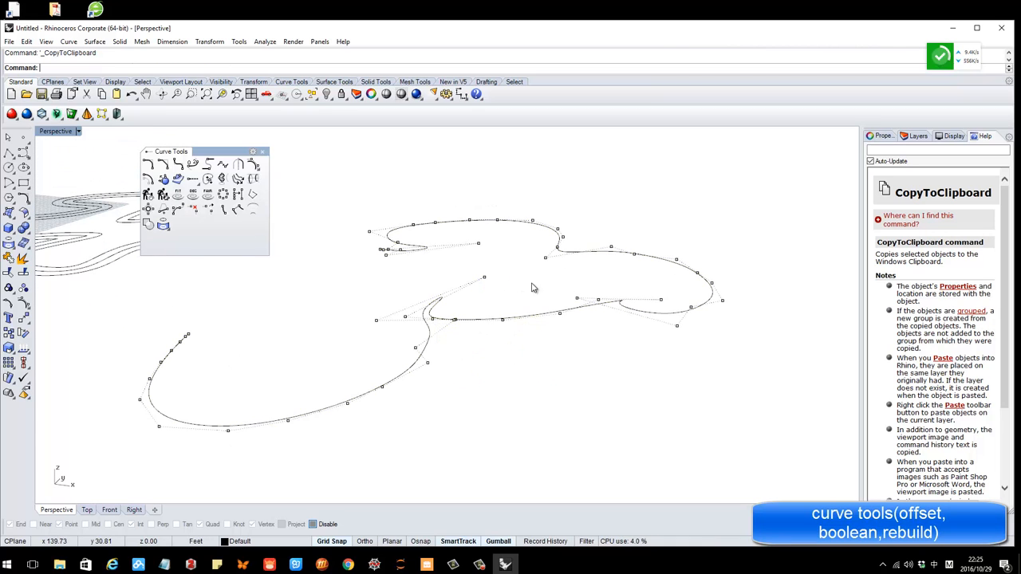
{"action": "right_click_drag", "start_coordinate": [501, 287], "coordinate": [487, 263]}
Hide the rebuilt curve's control points and close the floating Curve Tools toolbar
{"action": "key", "text": "Escape"}
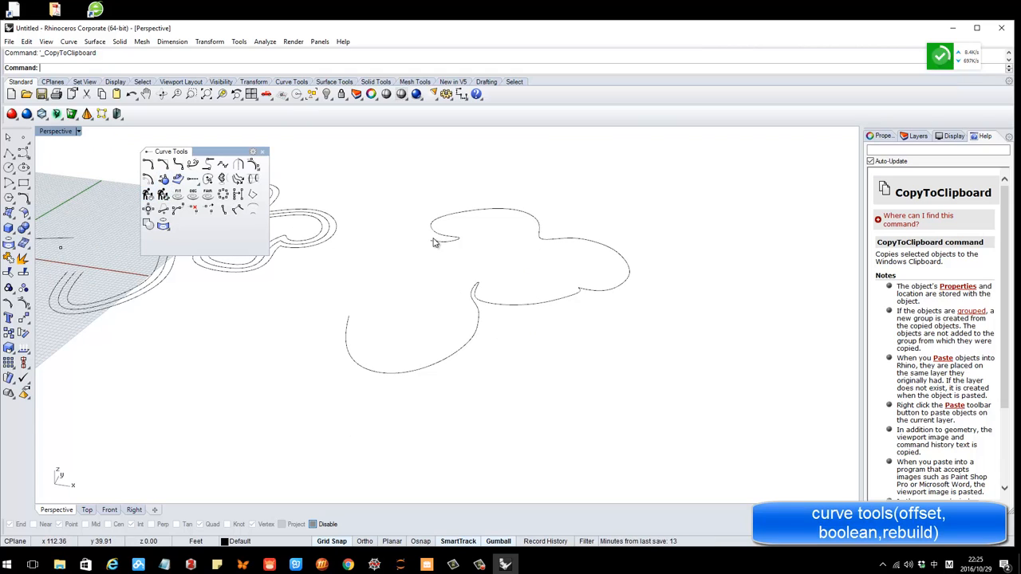
{"action": "right_click_drag", "start_coordinate": [433, 230], "coordinate": [432, 243]}
{"action": "left_click", "coordinate": [262, 153]}
Delete the reshaped curve, undo the deletion and deselect the curve
{"action": "scroll", "coordinate": [415, 194], "scroll_direction": "down", "scroll_amount": 2}
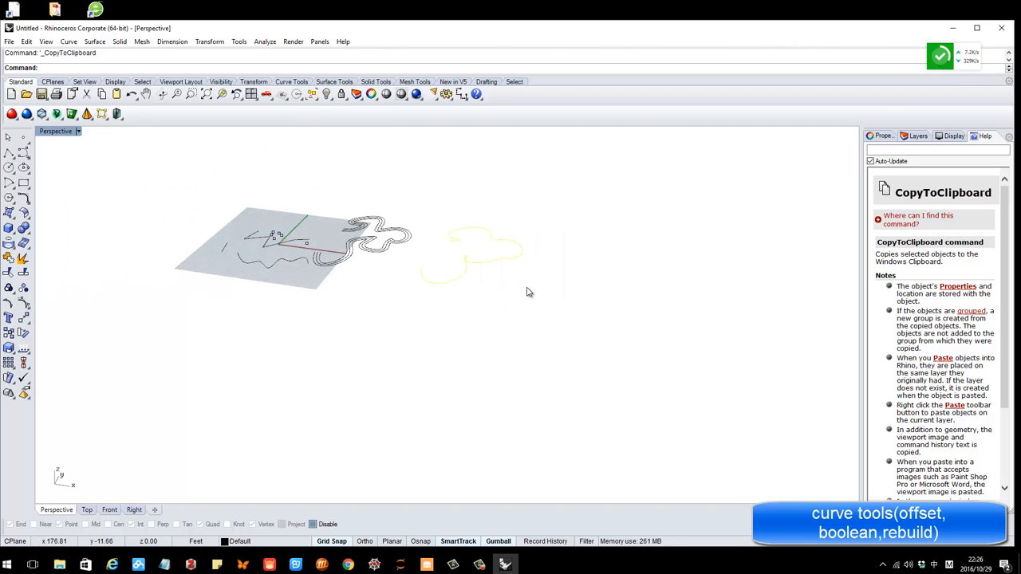
{"action": "key", "text": "Delete"}
{"action": "key", "text": "ctrl+z"}
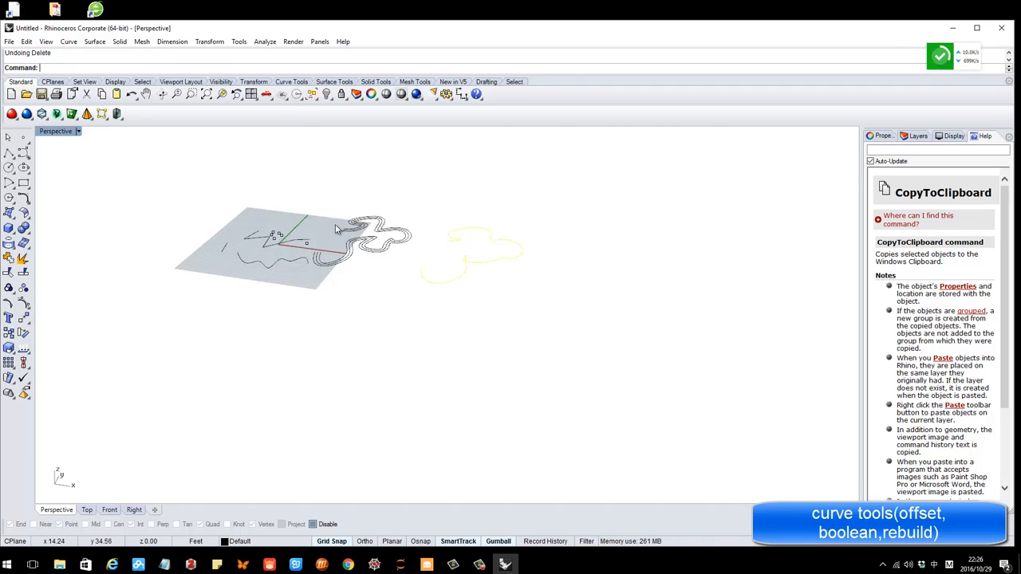
{"action": "left_click", "coordinate": [206, 206]}
{"action": "right_click_drag", "start_coordinate": [111, 252], "coordinate": [120, 256]}
{"action": "scroll", "coordinate": [304, 215], "scroll_direction": "up", "scroll_amount": 2}
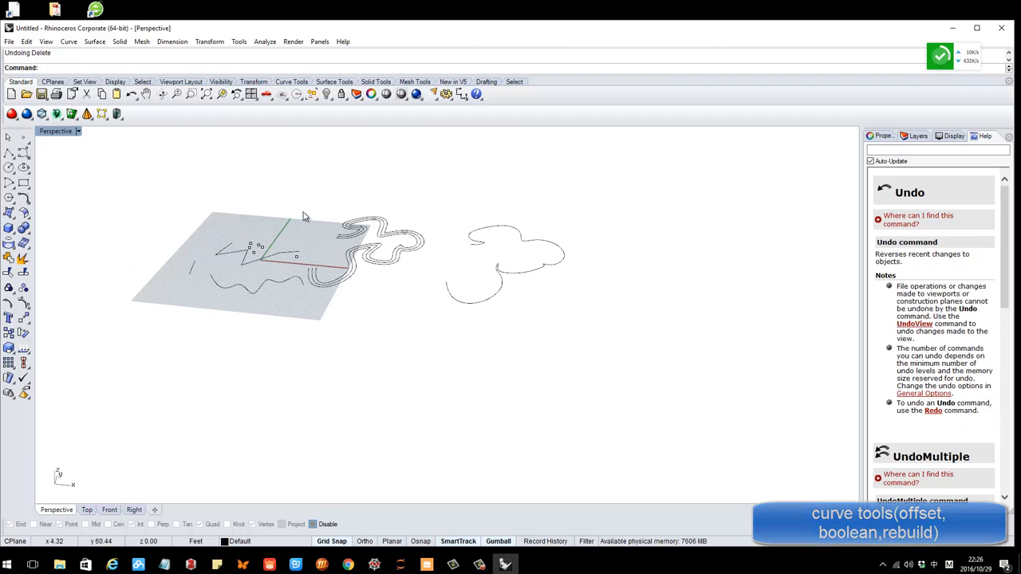
{"action": "right_click_drag", "start_coordinate": [281, 232], "coordinate": [289, 252]}
{"action": "scroll", "coordinate": [239, 267], "scroll_direction": "up", "scroll_amount": 3}
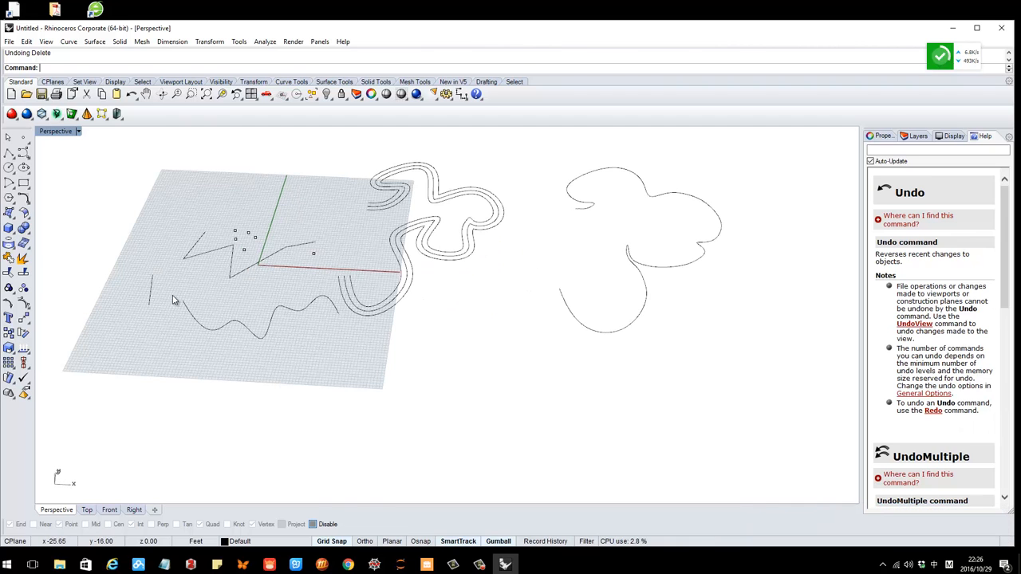
Move the short vertical line along X so that it crosses the wavy curve near its left end, and copy it to the clipboard
{"action": "scroll", "coordinate": [243, 305], "scroll_direction": "up", "scroll_amount": 2}
{"action": "left_click", "coordinate": [129, 285]}
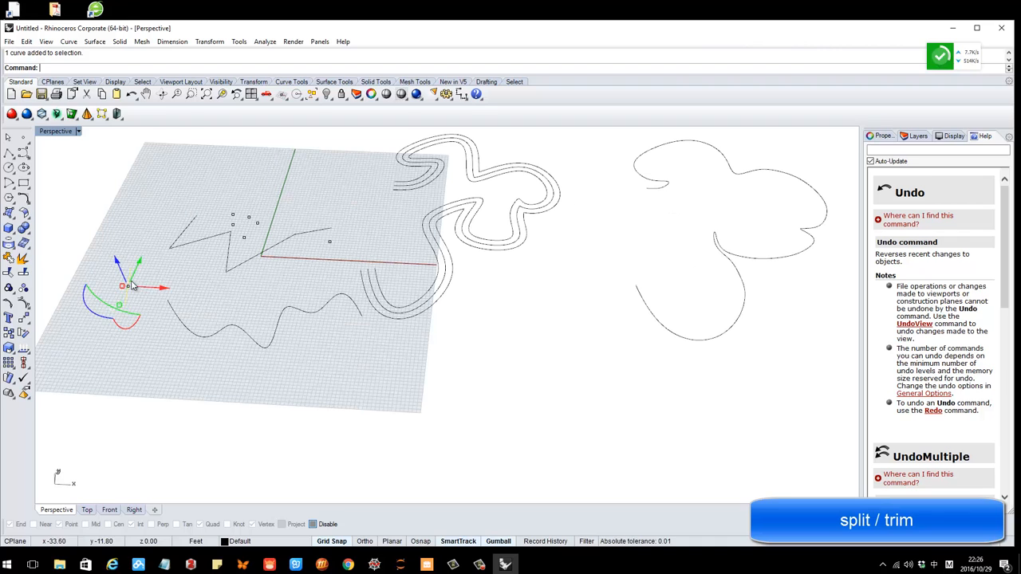
{"action": "key", "text": "Escape"}
{"action": "scroll", "coordinate": [231, 313], "scroll_direction": "up", "scroll_amount": 1}
{"action": "left_click", "coordinate": [106, 275]}
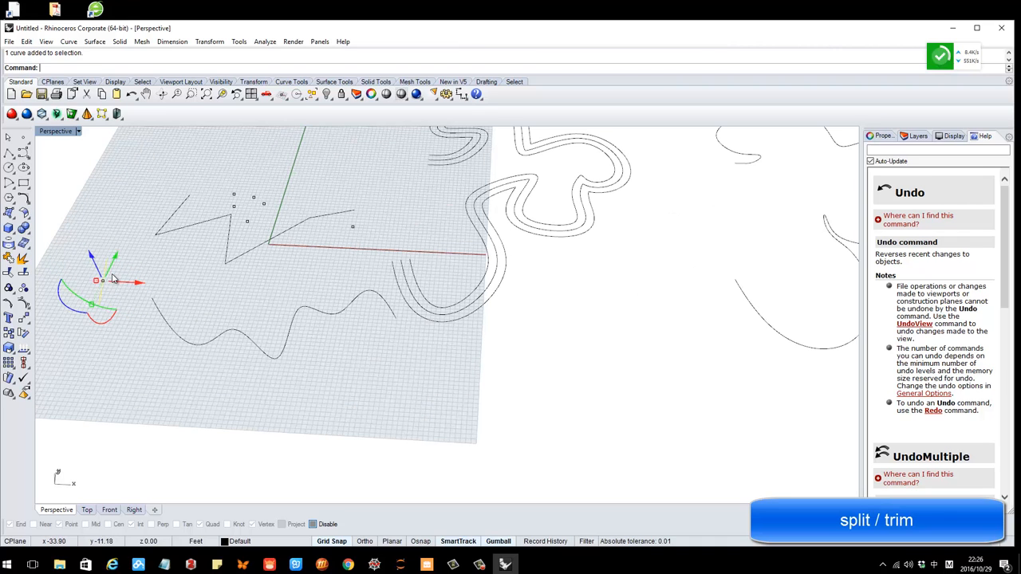
{"action": "mouse_move", "coordinate": [123, 283]}
{"action": "left_mouse_down"}
{"action": "mouse_move", "coordinate": [197, 290]}
{"action": "mouse_move", "coordinate": [190, 305]}
{"action": "left_mouse_up"}
{"action": "key", "text": "ctrl+c"}
{"action": "left_click", "coordinate": [231, 300]}
{"action": "scroll", "coordinate": [137, 340], "scroll_direction": "up", "scroll_amount": 2}
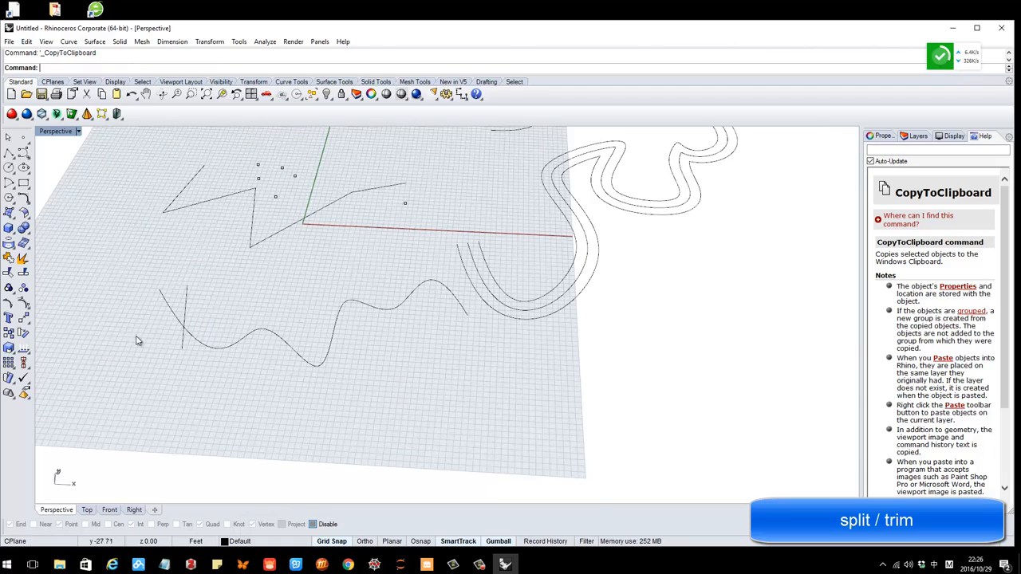
Split the wavy curve using the short line that crosses it as the cutting object
{"action": "scroll", "coordinate": [180, 351], "scroll_direction": "up", "scroll_amount": 3}
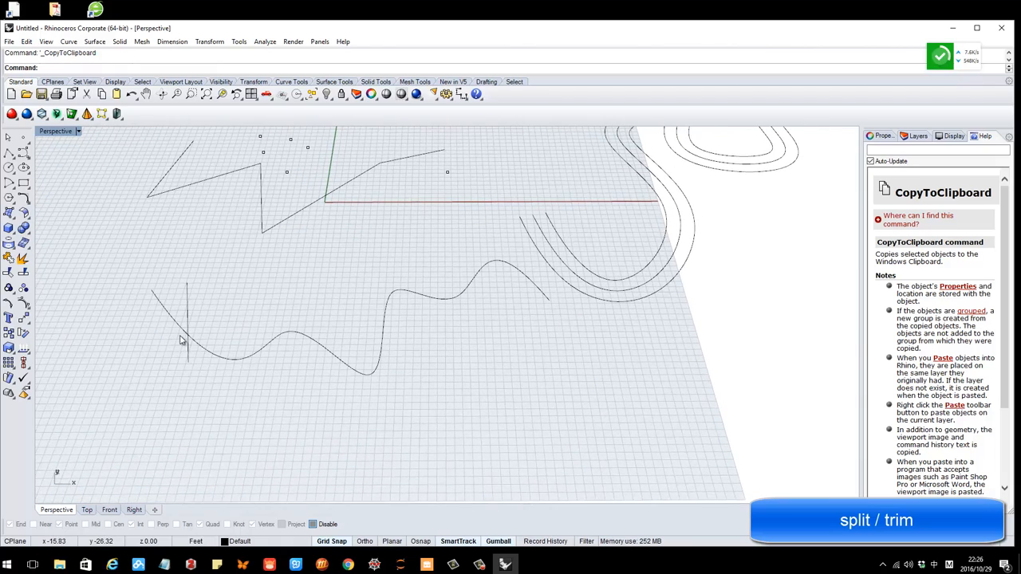
{"action": "scroll", "coordinate": [182, 339], "scroll_direction": "up", "scroll_amount": 1}
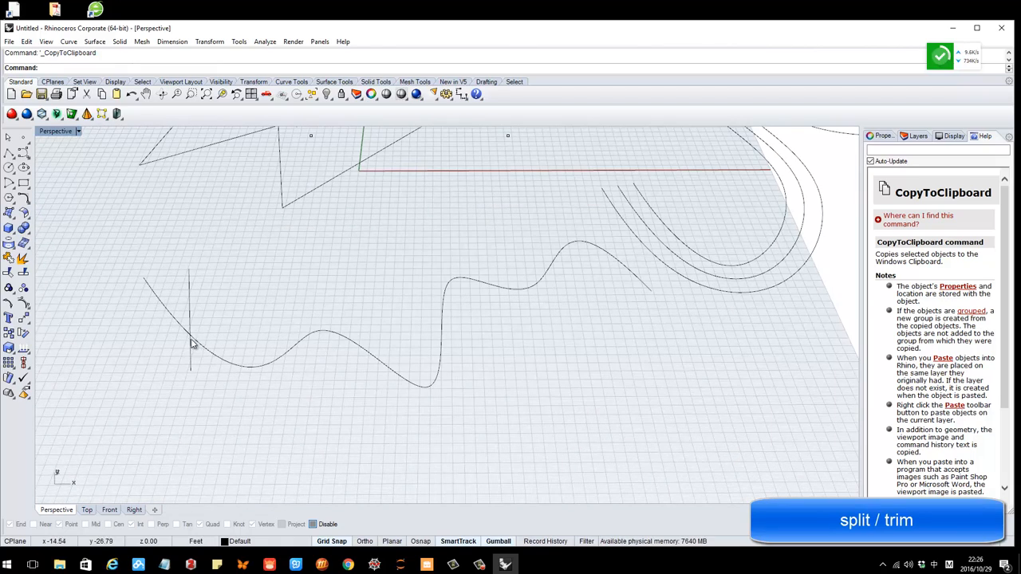
{"action": "scroll", "coordinate": [191, 343], "scroll_direction": "up", "scroll_amount": 2}
{"action": "scroll", "coordinate": [209, 333], "scroll_direction": "down", "scroll_amount": 3}
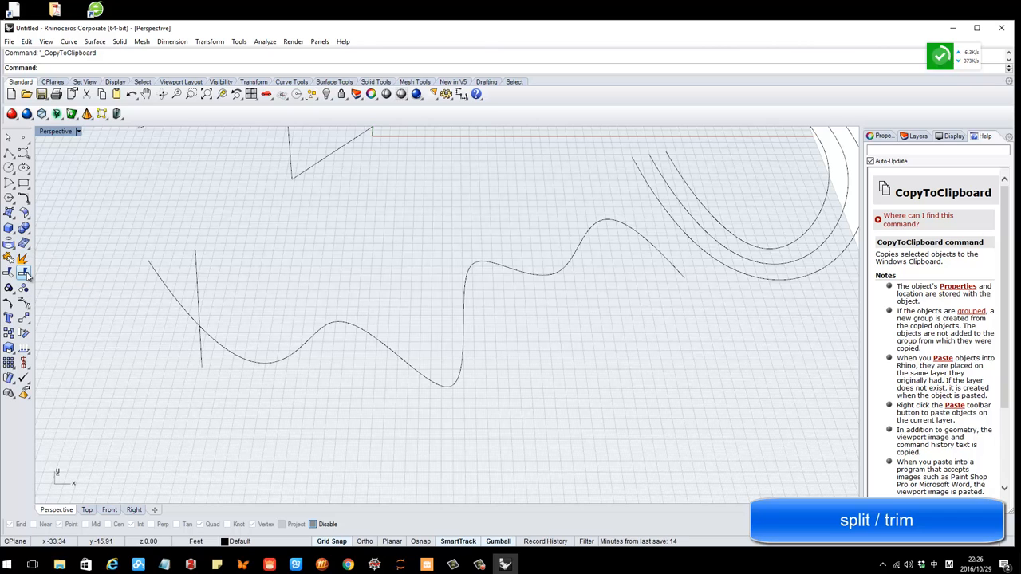
{"action": "left_click", "coordinate": [24, 274]}
{"action": "left_click", "coordinate": [216, 346]}
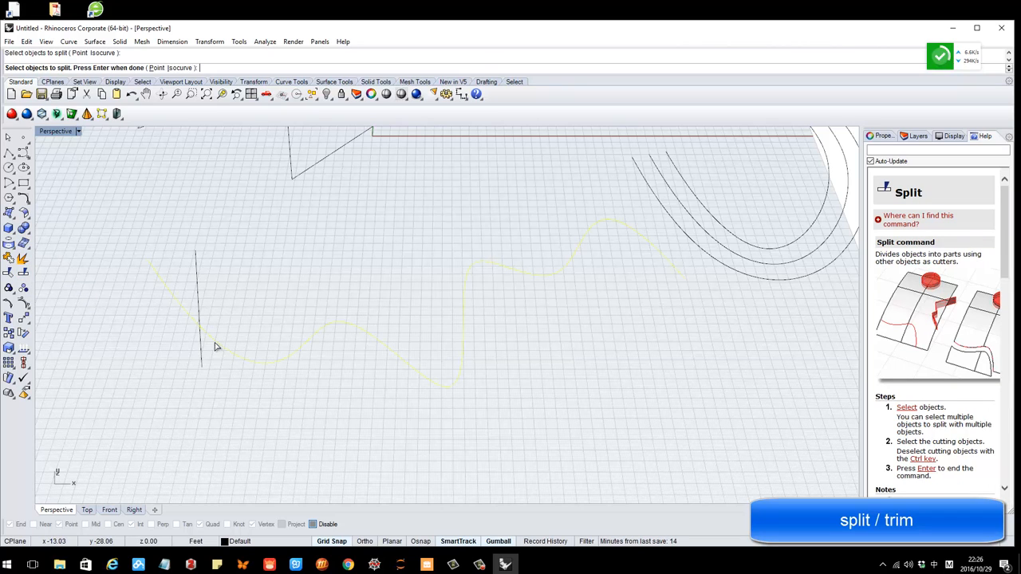
{"action": "key", "text": "Return"}
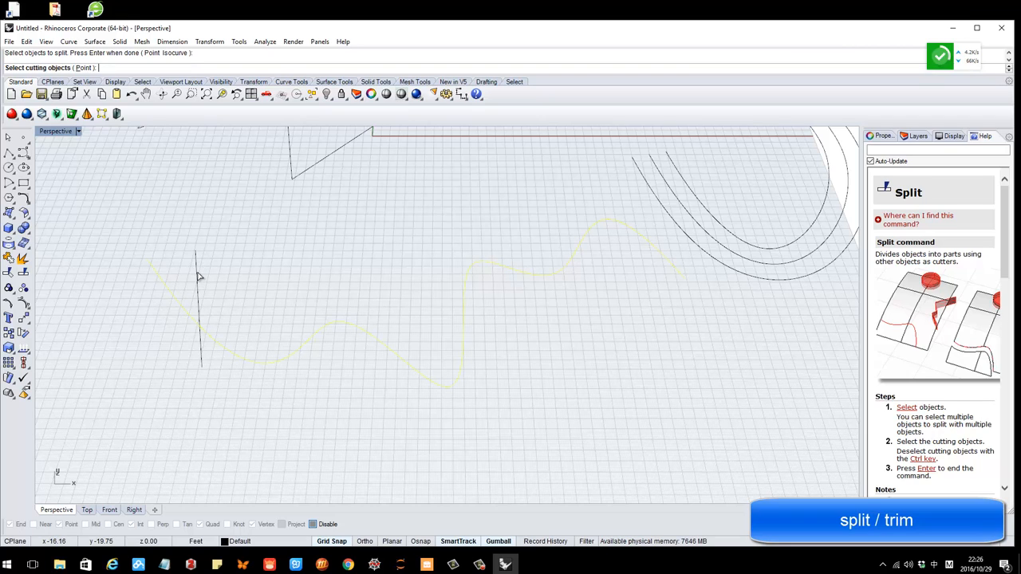
{"action": "left_click", "coordinate": [200, 276]}
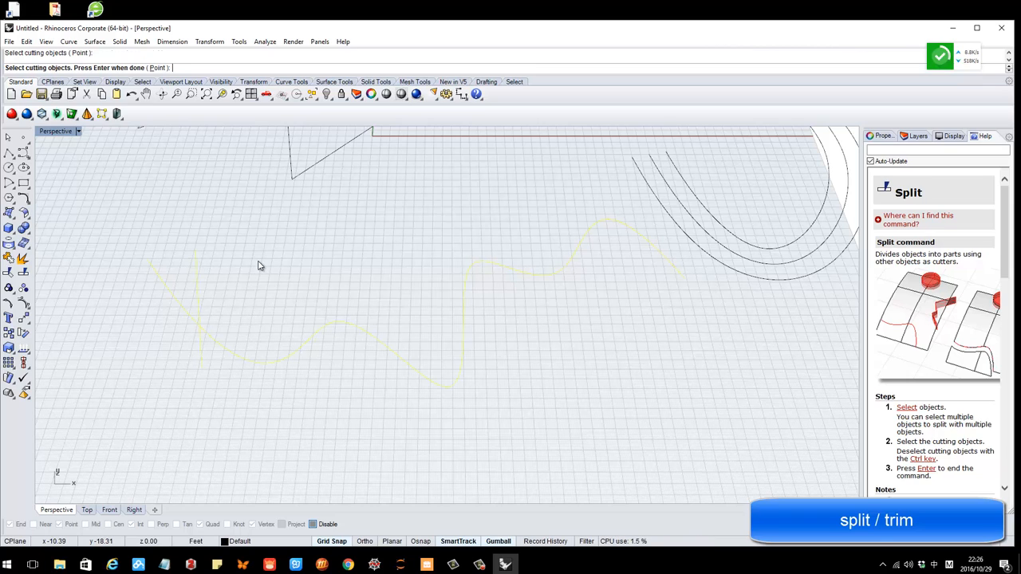
{"action": "key", "text": "Return"}
Check the split by selecting the wavy curve's short left piece and the cutting line one after the other
{"action": "left_click", "coordinate": [228, 351]}
{"action": "left_click", "coordinate": [185, 317]}
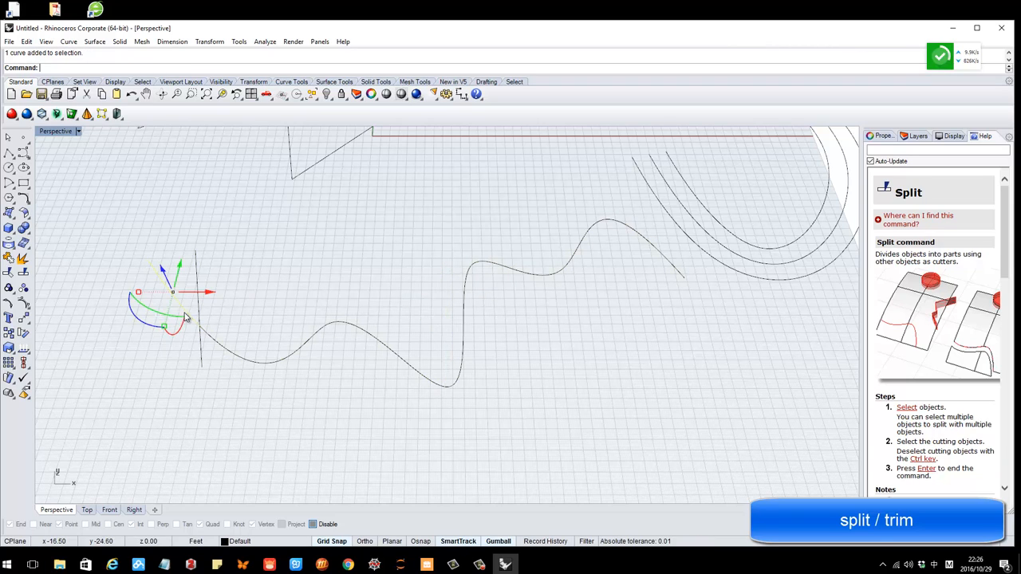
{"action": "key", "text": "Escape"}
{"action": "left_click", "coordinate": [199, 274]}
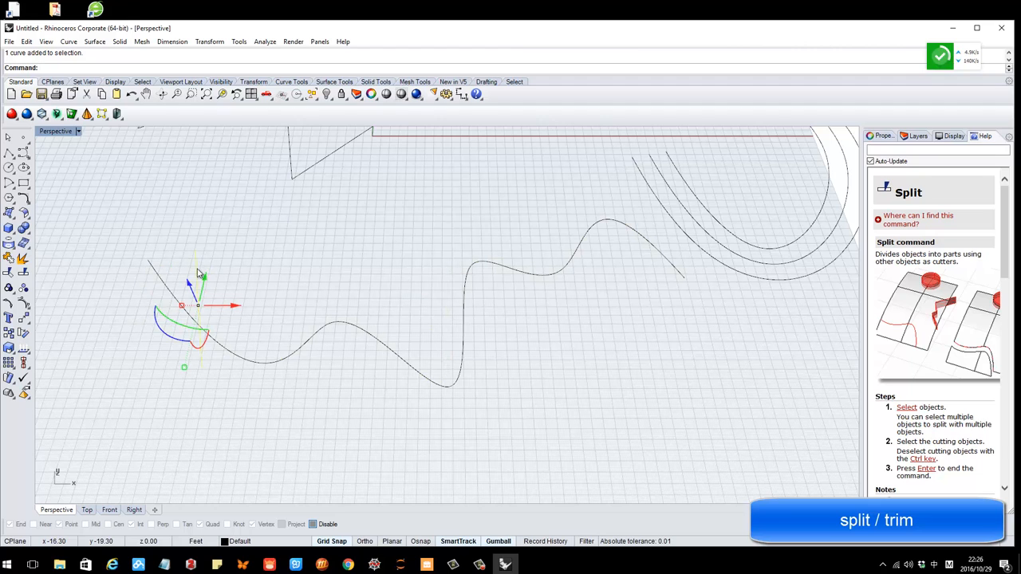
{"action": "key", "text": "Escape"}
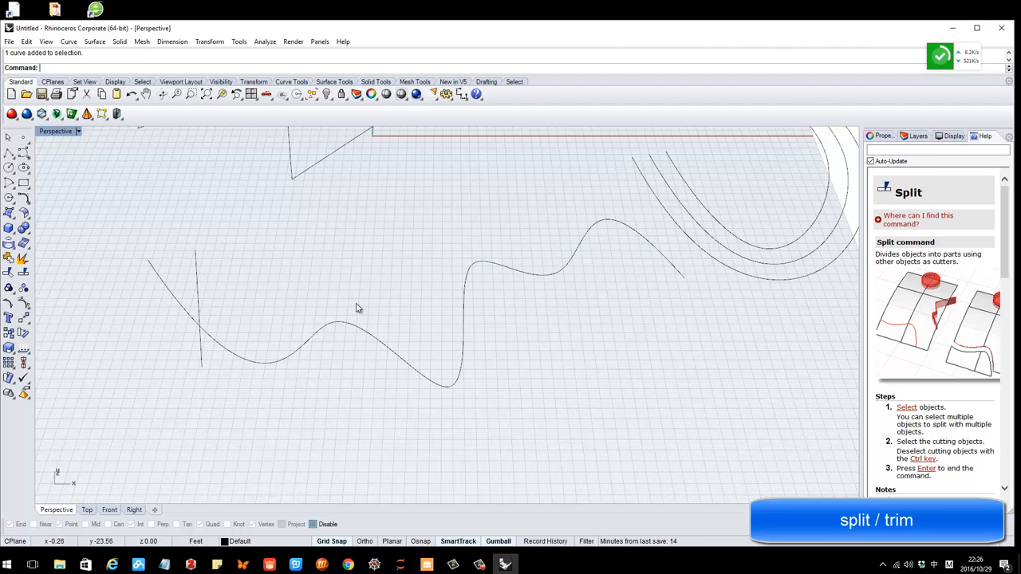
Draw a three-point control-point curve that starts above the wavy curve's middle hump, crosses it and ends below its right half
{"action": "right_click_drag", "start_coordinate": [410, 315], "coordinate": [391, 312], "text": "shift"}
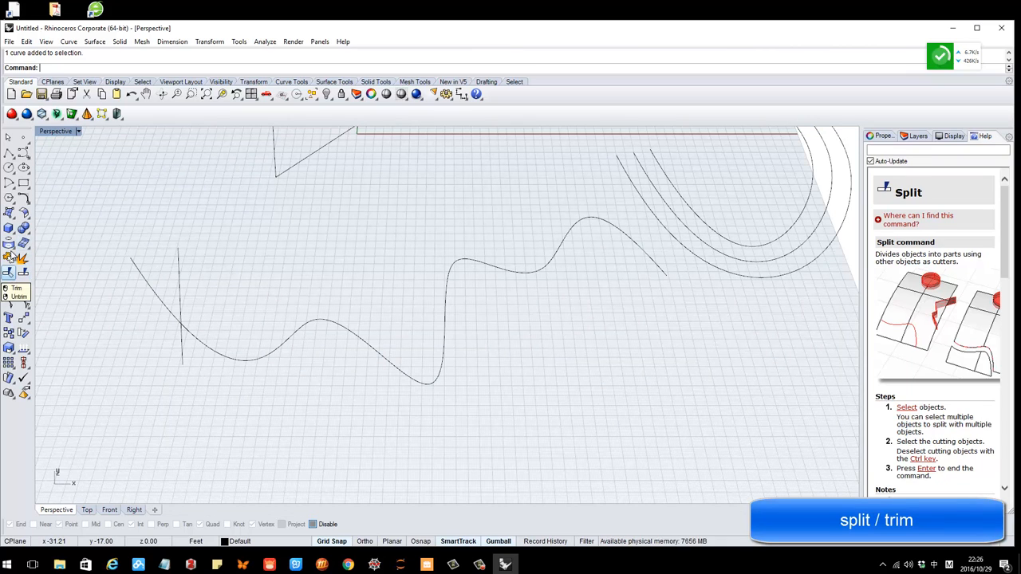
{"action": "left_click", "coordinate": [8, 152]}
{"action": "left_click", "coordinate": [314, 258]}
{"action": "left_click", "coordinate": [353, 403]}
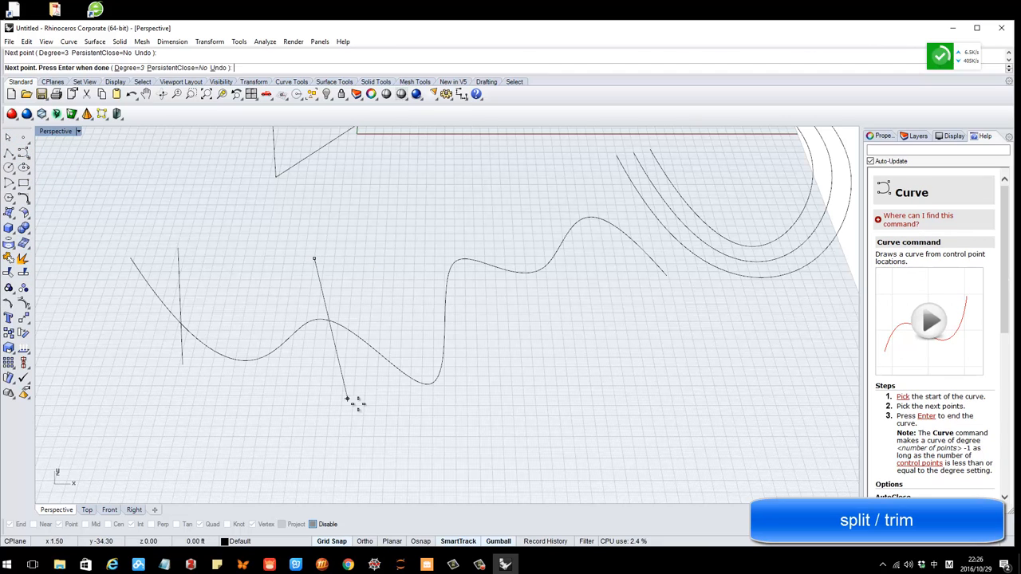
{"action": "left_click", "coordinate": [515, 415]}
{"action": "key", "text": "Return"}
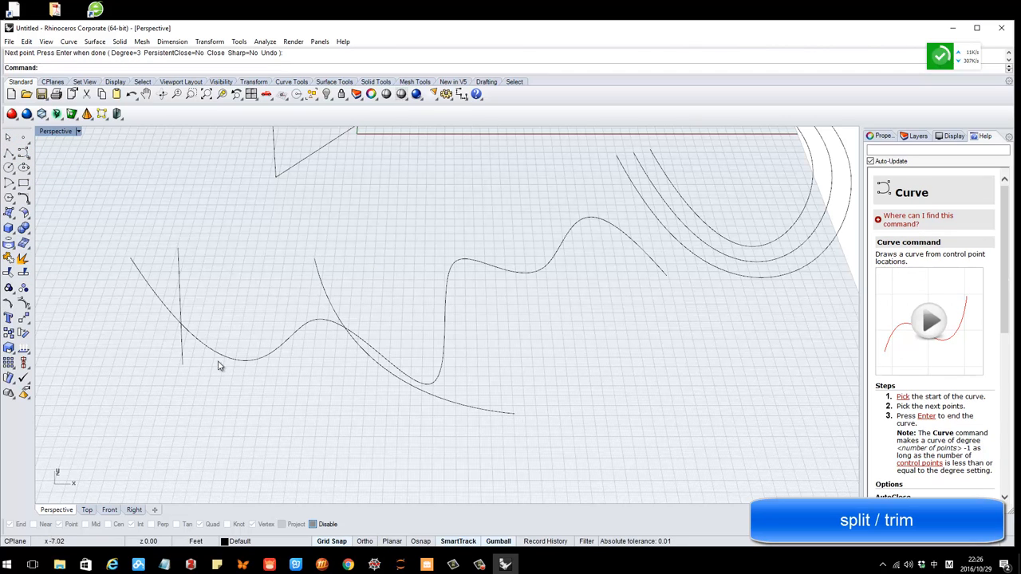
Trim away the part of the wavy curve to the right of the new curve, using that curve as the cutting object
{"action": "left_click", "coordinate": [8, 273]}
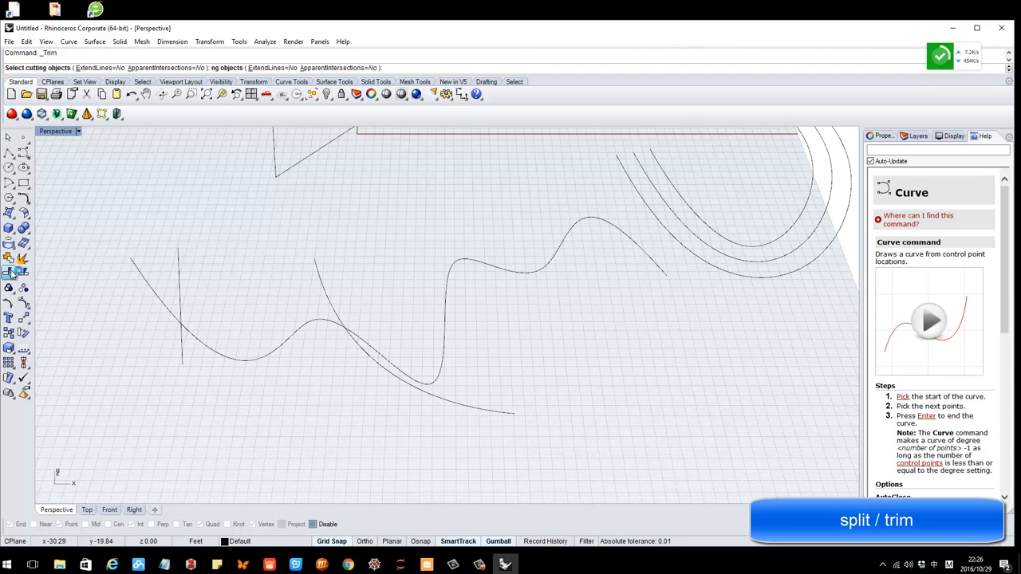
{"action": "left_click", "coordinate": [375, 362]}
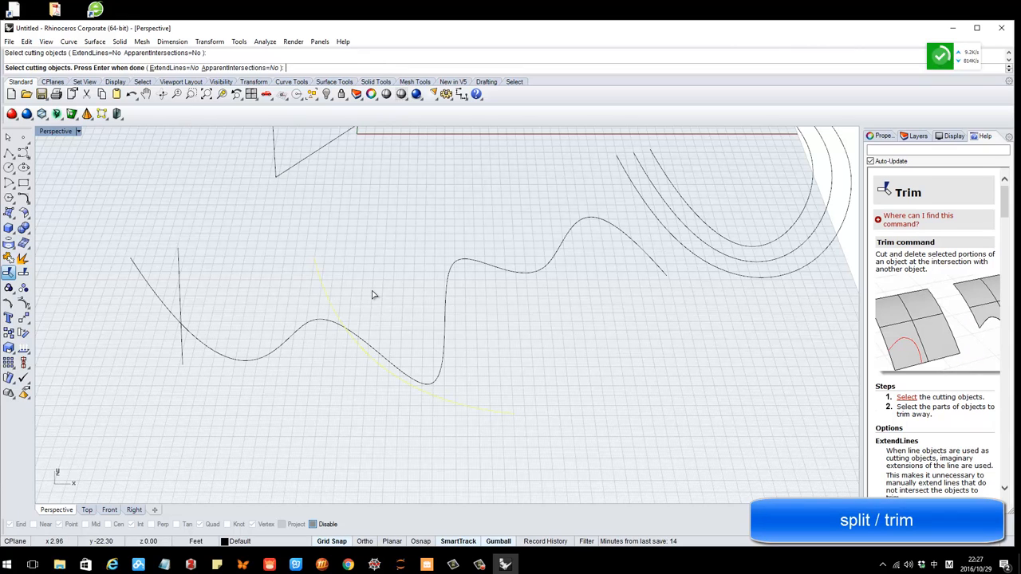
{"action": "key", "text": "Return"}
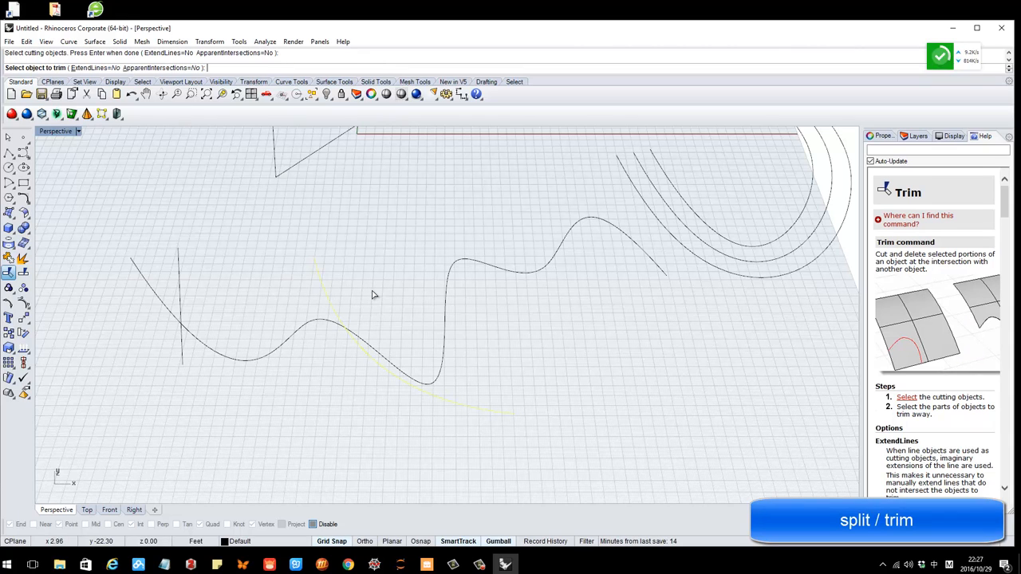
{"action": "left_click", "coordinate": [366, 346]}
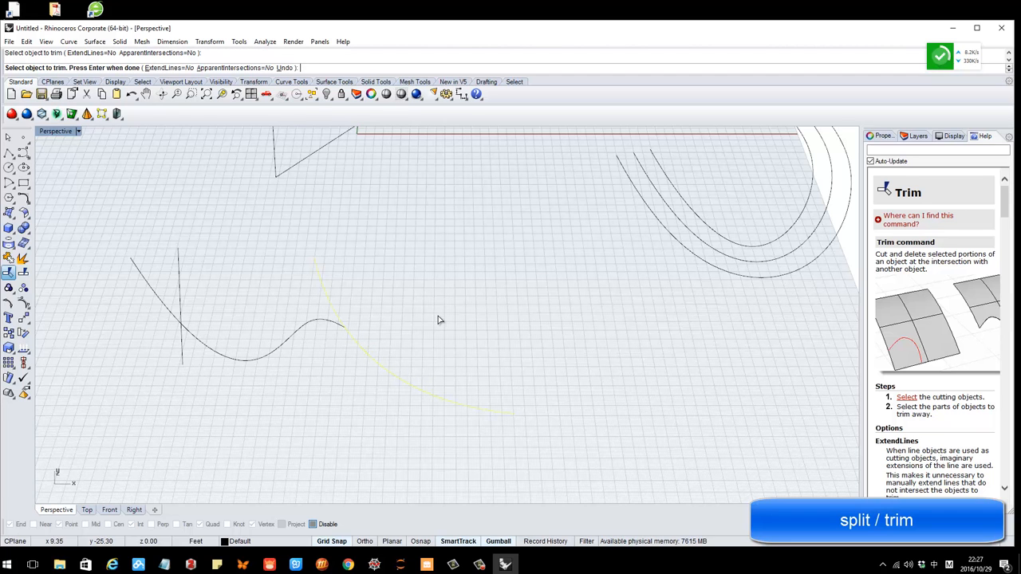
{"action": "key", "text": "Return"}
Draw a closed, roughly circular control-point curve from five points, overlapping the left edge of the grid
{"action": "mouse_move", "coordinate": [438, 320]}
{"action": "right_mouse_down"}
{"action": "mouse_move", "coordinate": [453, 319]}
{"action": "mouse_move", "coordinate": [458, 280]}
{"action": "mouse_move", "coordinate": [469, 358]}
{"action": "mouse_move", "coordinate": [451, 319]}
{"action": "mouse_move", "coordinate": [429, 314]}
{"action": "right_mouse_up"}
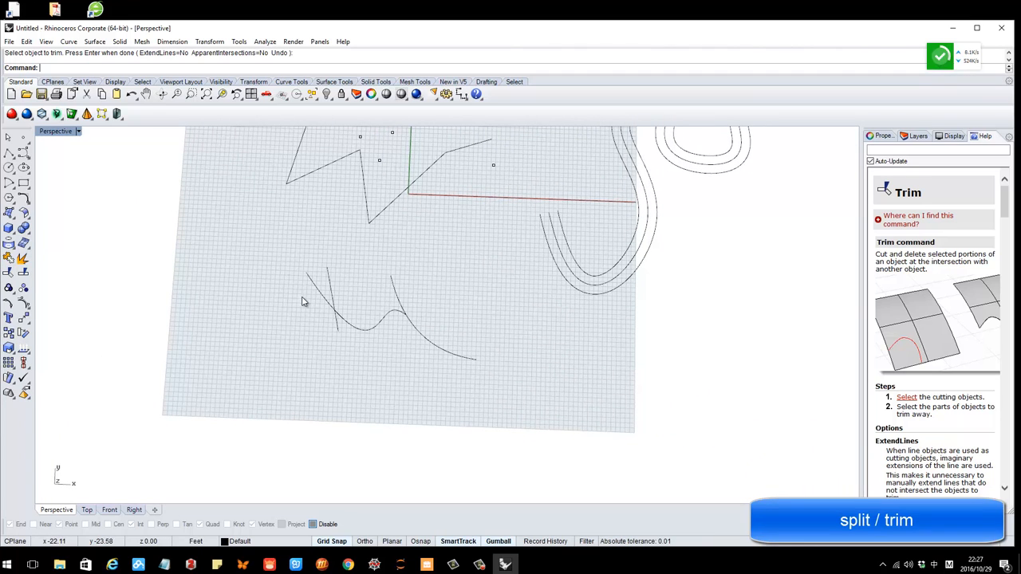
{"action": "right_click_drag", "start_coordinate": [302, 302], "coordinate": [370, 263]}
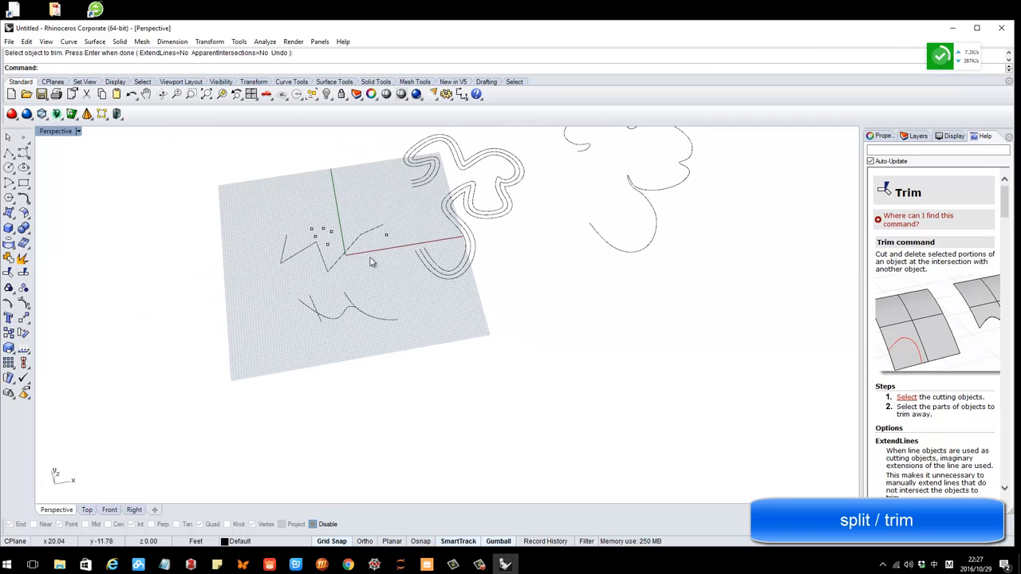
{"action": "right_click_drag", "start_coordinate": [285, 260], "coordinate": [410, 299]}
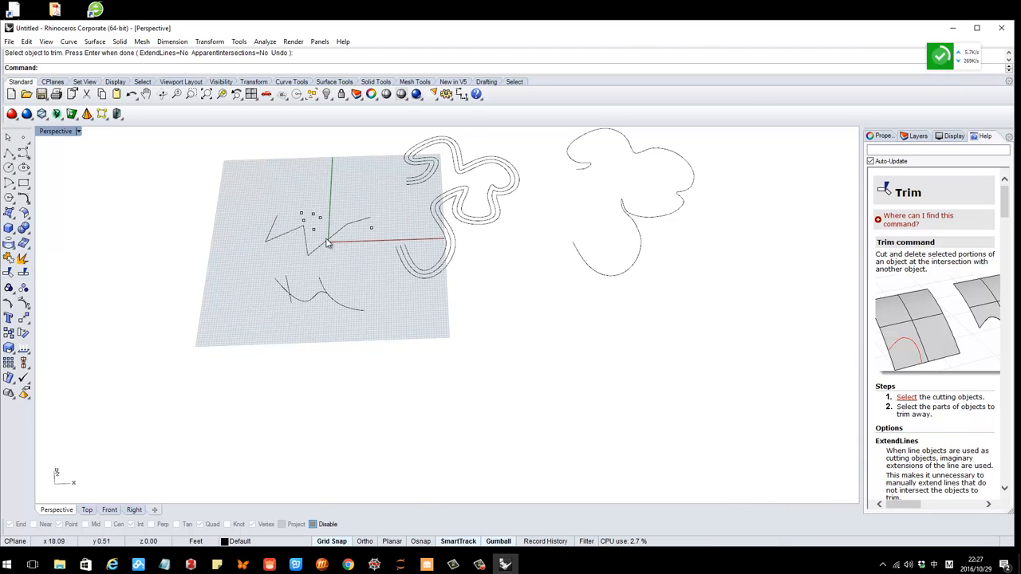
{"action": "right_click_drag", "start_coordinate": [367, 239], "coordinate": [362, 306]}
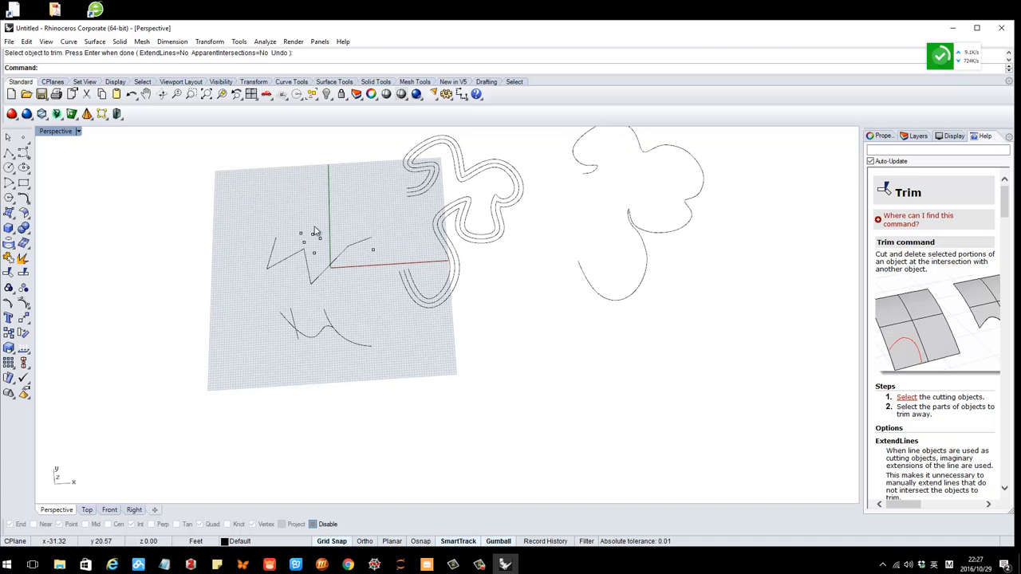
{"action": "left_click", "coordinate": [23, 151]}
{"action": "left_click", "coordinate": [193, 217]}
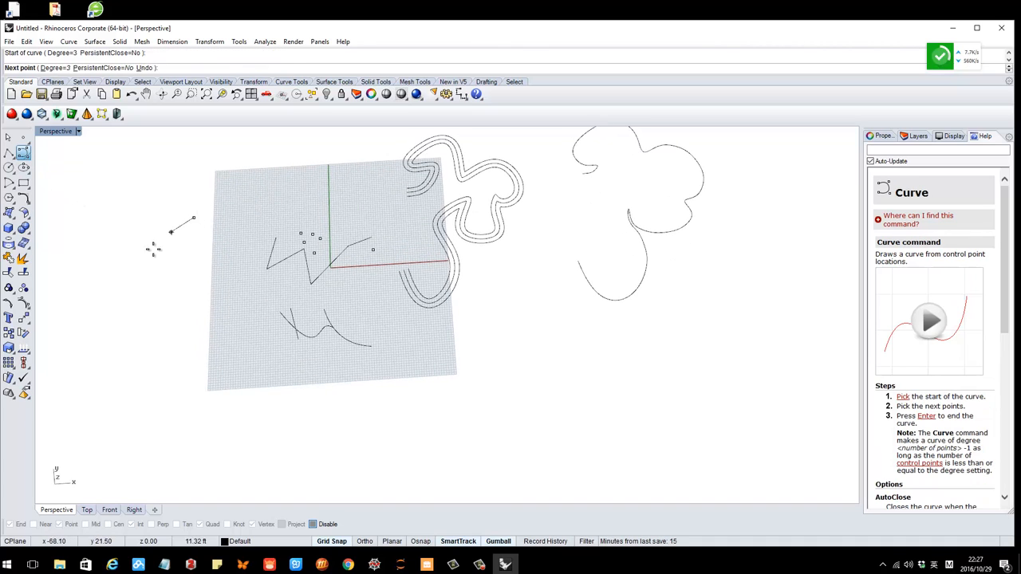
{"action": "left_click", "coordinate": [147, 265]}
{"action": "left_click", "coordinate": [184, 321]}
{"action": "left_click", "coordinate": [239, 292]}
{"action": "left_click", "coordinate": [244, 228]}
{"action": "left_click", "coordinate": [194, 217]}
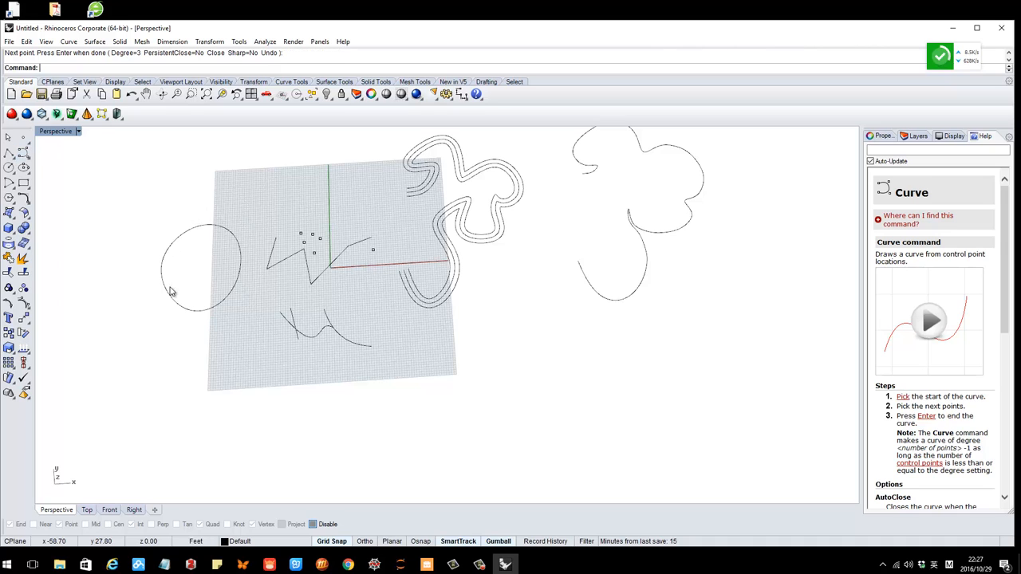
Draw a small, narrow corner-to-corner rectangle just above and to the left of the closed curve
{"action": "right_click_drag", "start_coordinate": [230, 289], "coordinate": [95, 223]}
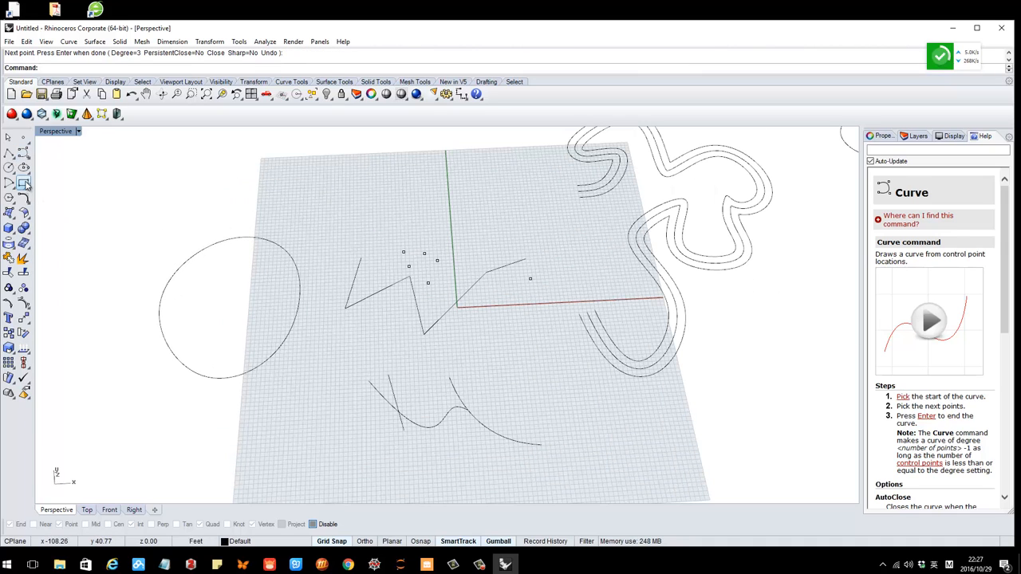
{"action": "left_click", "coordinate": [23, 183]}
{"action": "left_click", "coordinate": [136, 201]}
{"action": "left_click", "coordinate": [198, 214]}
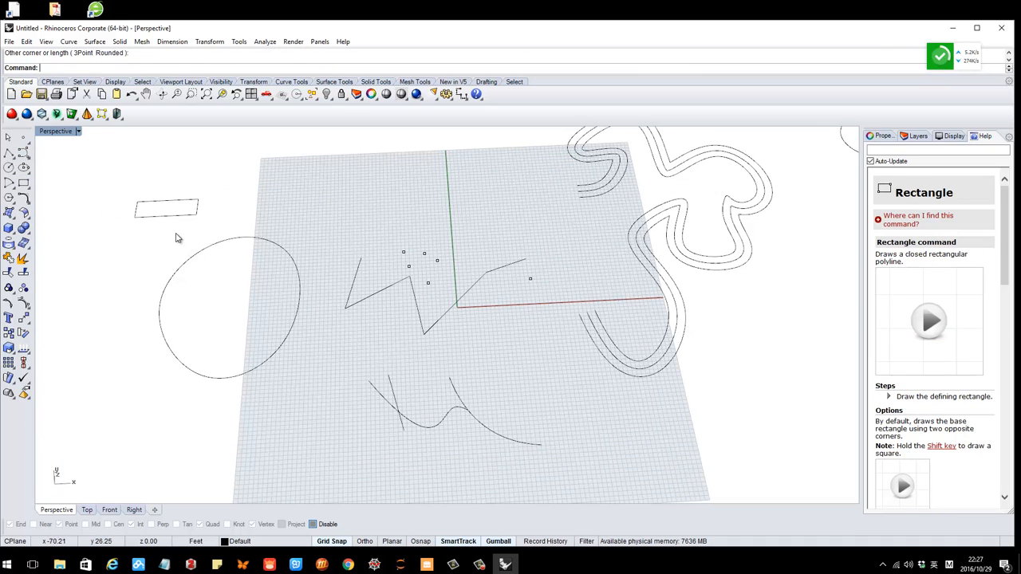
Draw an open interpolated curve through nine points, from below the rectangle around the closed curve's left and lower sides
{"action": "right_click", "coordinate": [120, 231]}
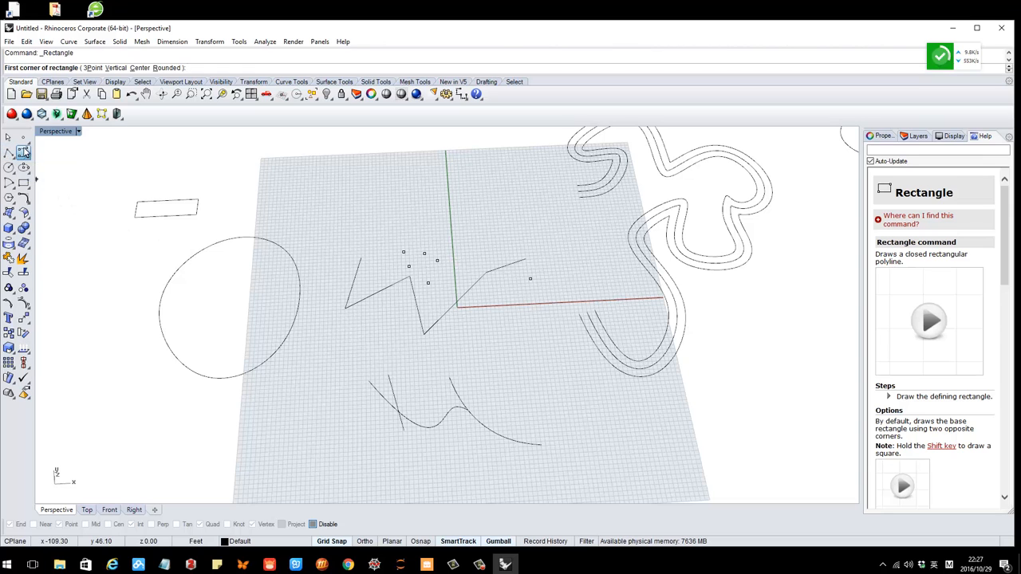
{"action": "left_click", "coordinate": [23, 153]}
{"action": "left_click", "coordinate": [44, 158]}
{"action": "scroll", "coordinate": [136, 209], "scroll_direction": "up", "scroll_amount": 3}
{"action": "left_click", "coordinate": [109, 233]}
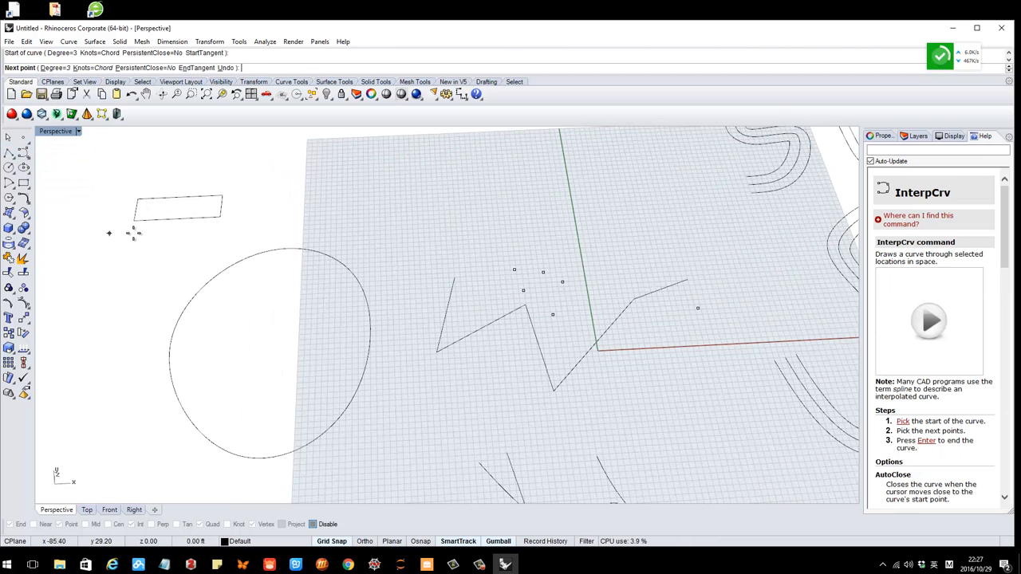
{"action": "left_click", "coordinate": [180, 237]}
{"action": "left_click", "coordinate": [186, 262]}
{"action": "left_click", "coordinate": [170, 301]}
{"action": "left_click", "coordinate": [156, 338]}
{"action": "left_click", "coordinate": [152, 409]}
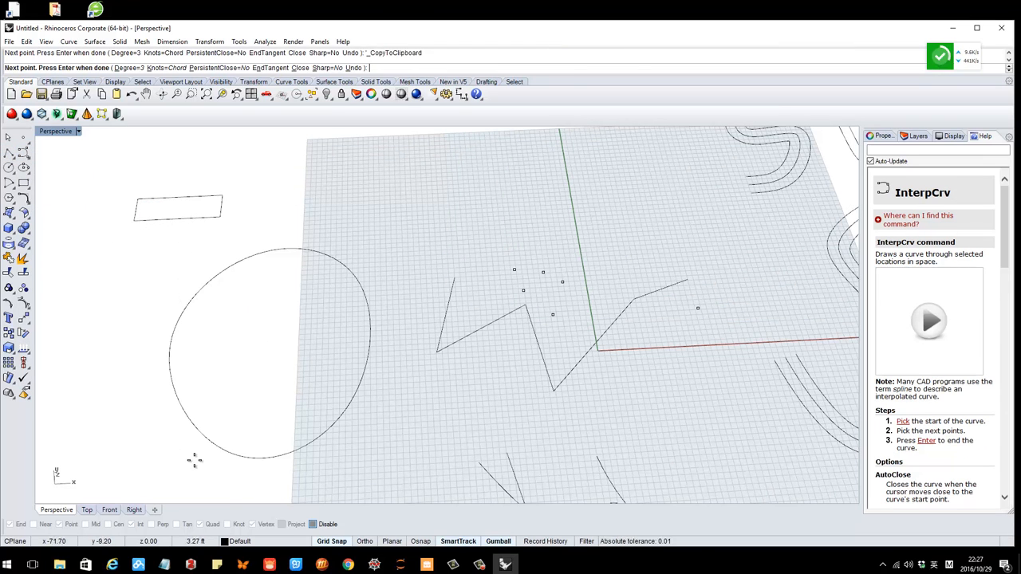
{"action": "left_click", "coordinate": [187, 443]}
{"action": "left_click", "coordinate": [276, 473]}
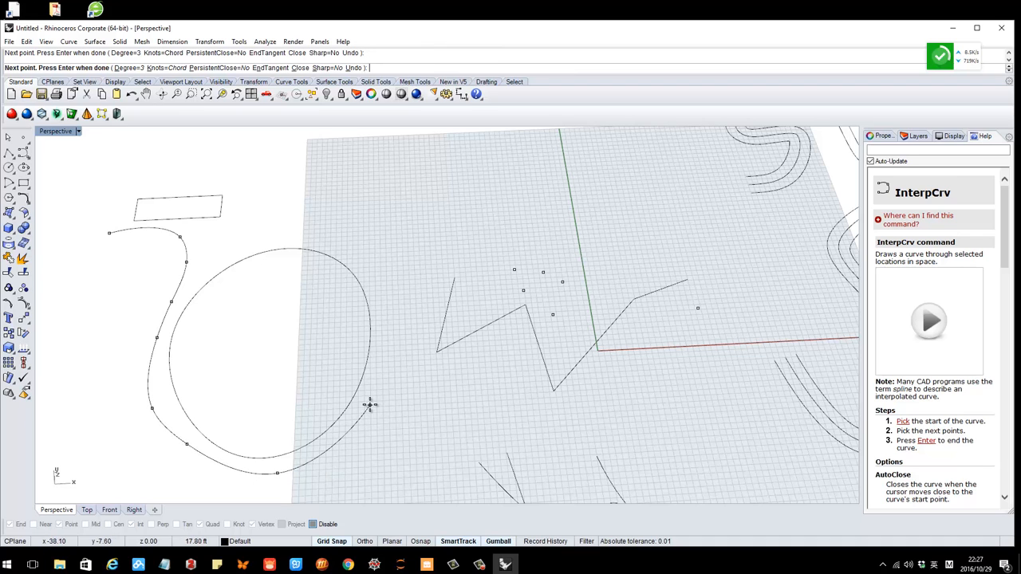
{"action": "left_click", "coordinate": [369, 405]}
{"action": "right_click", "coordinate": [385, 404]}
Window-select all the drawn curves and points and copy them to the clipboard
{"action": "scroll", "coordinate": [455, 358], "scroll_direction": "down", "scroll_amount": 5}
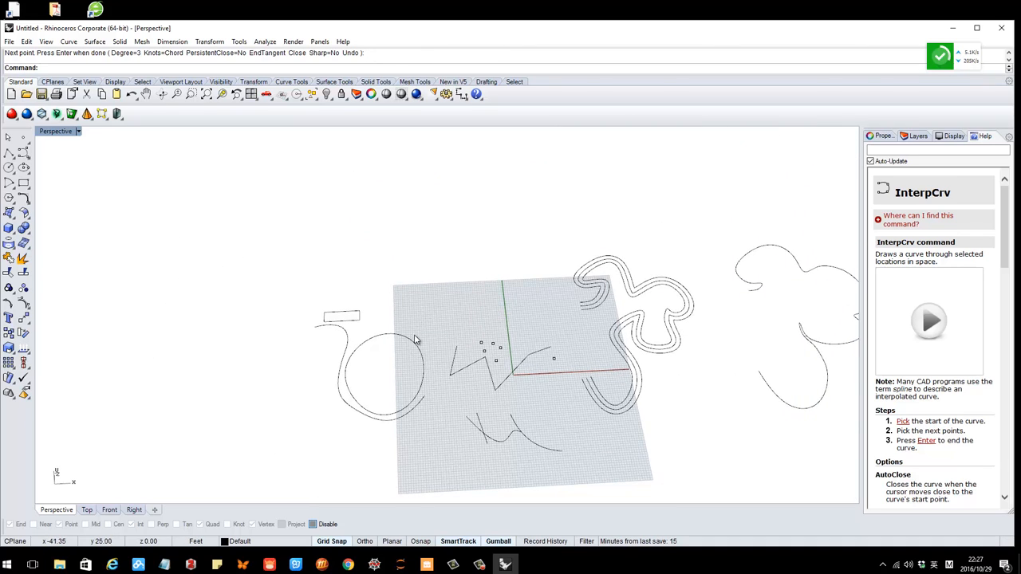
{"action": "right_click_drag", "start_coordinate": [425, 356], "coordinate": [390, 320], "text": "shift"}
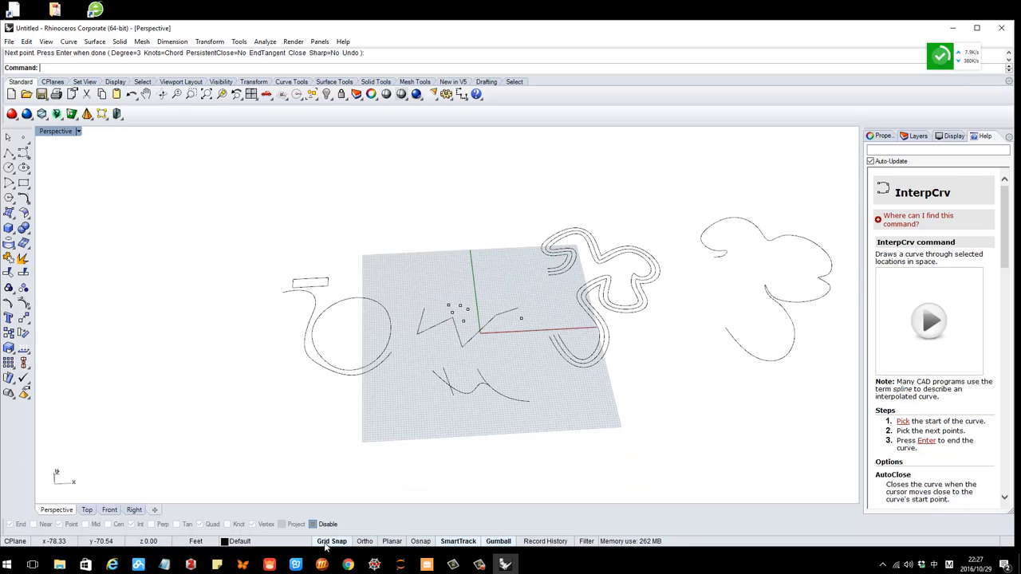
{"action": "scroll", "coordinate": [365, 311], "scroll_direction": "down", "scroll_amount": 3}
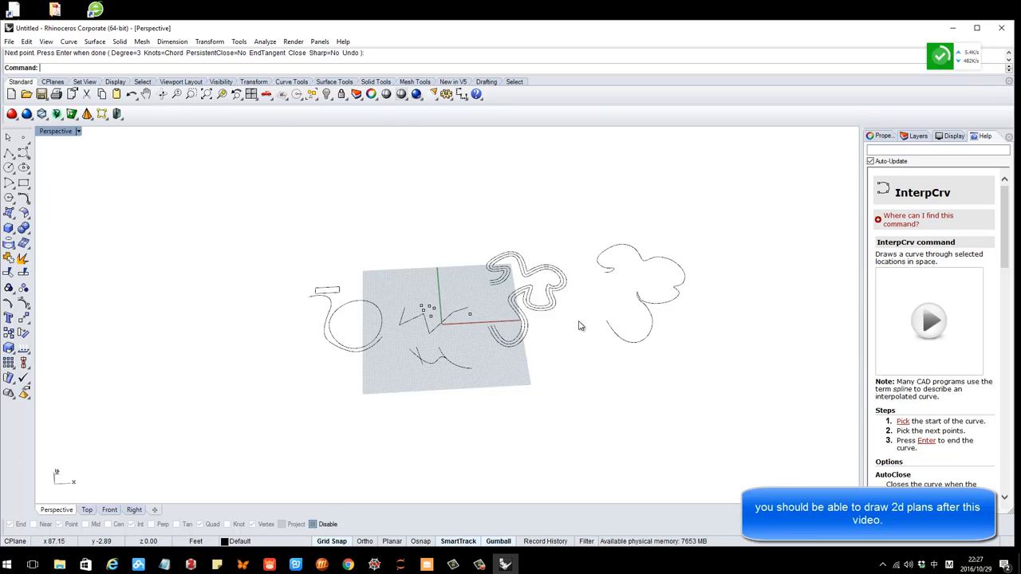
{"action": "scroll", "coordinate": [581, 326], "scroll_direction": "up", "scroll_amount": 2}
{"action": "mouse_move", "coordinate": [503, 358]}
{"action": "right_mouse_down"}
{"action": "mouse_move", "coordinate": [503, 332]}
{"action": "mouse_move", "coordinate": [504, 358]}
{"action": "right_mouse_up"}
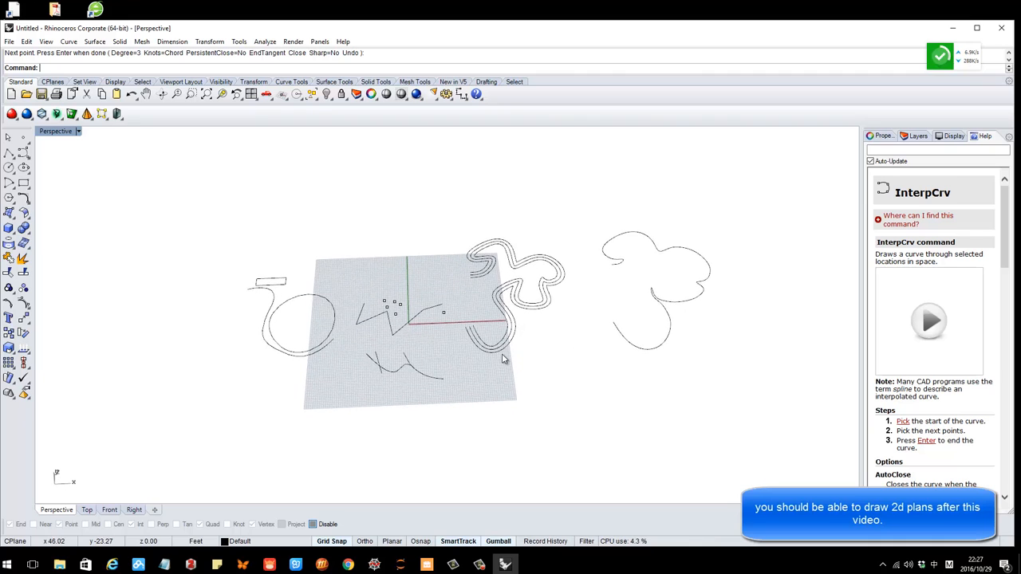
{"action": "right_click_drag", "start_coordinate": [438, 360], "coordinate": [492, 352]}
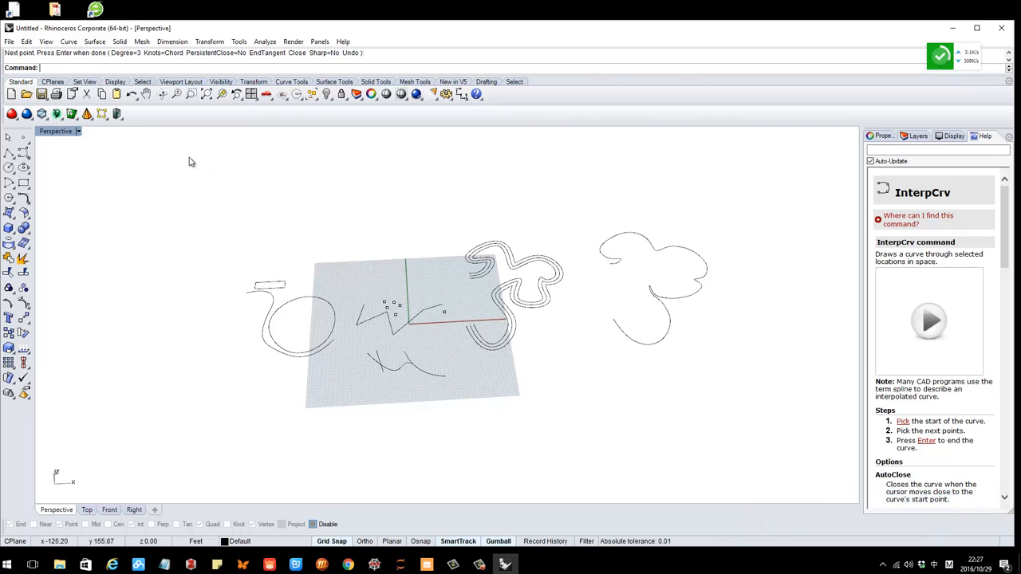
{"action": "left_click_drag", "start_coordinate": [189, 158], "coordinate": [745, 438]}
{"action": "key", "text": "ctrl+c"}
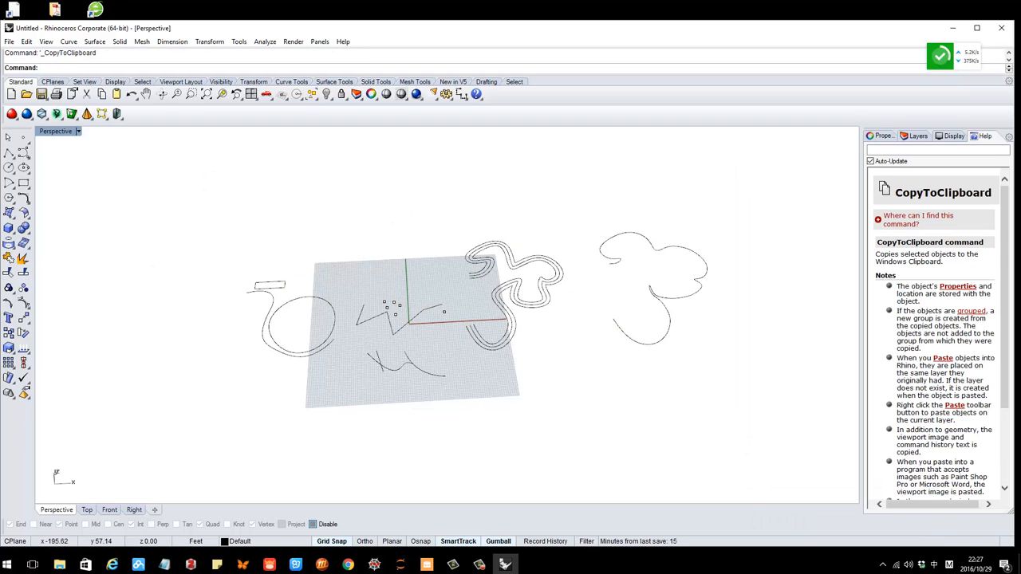